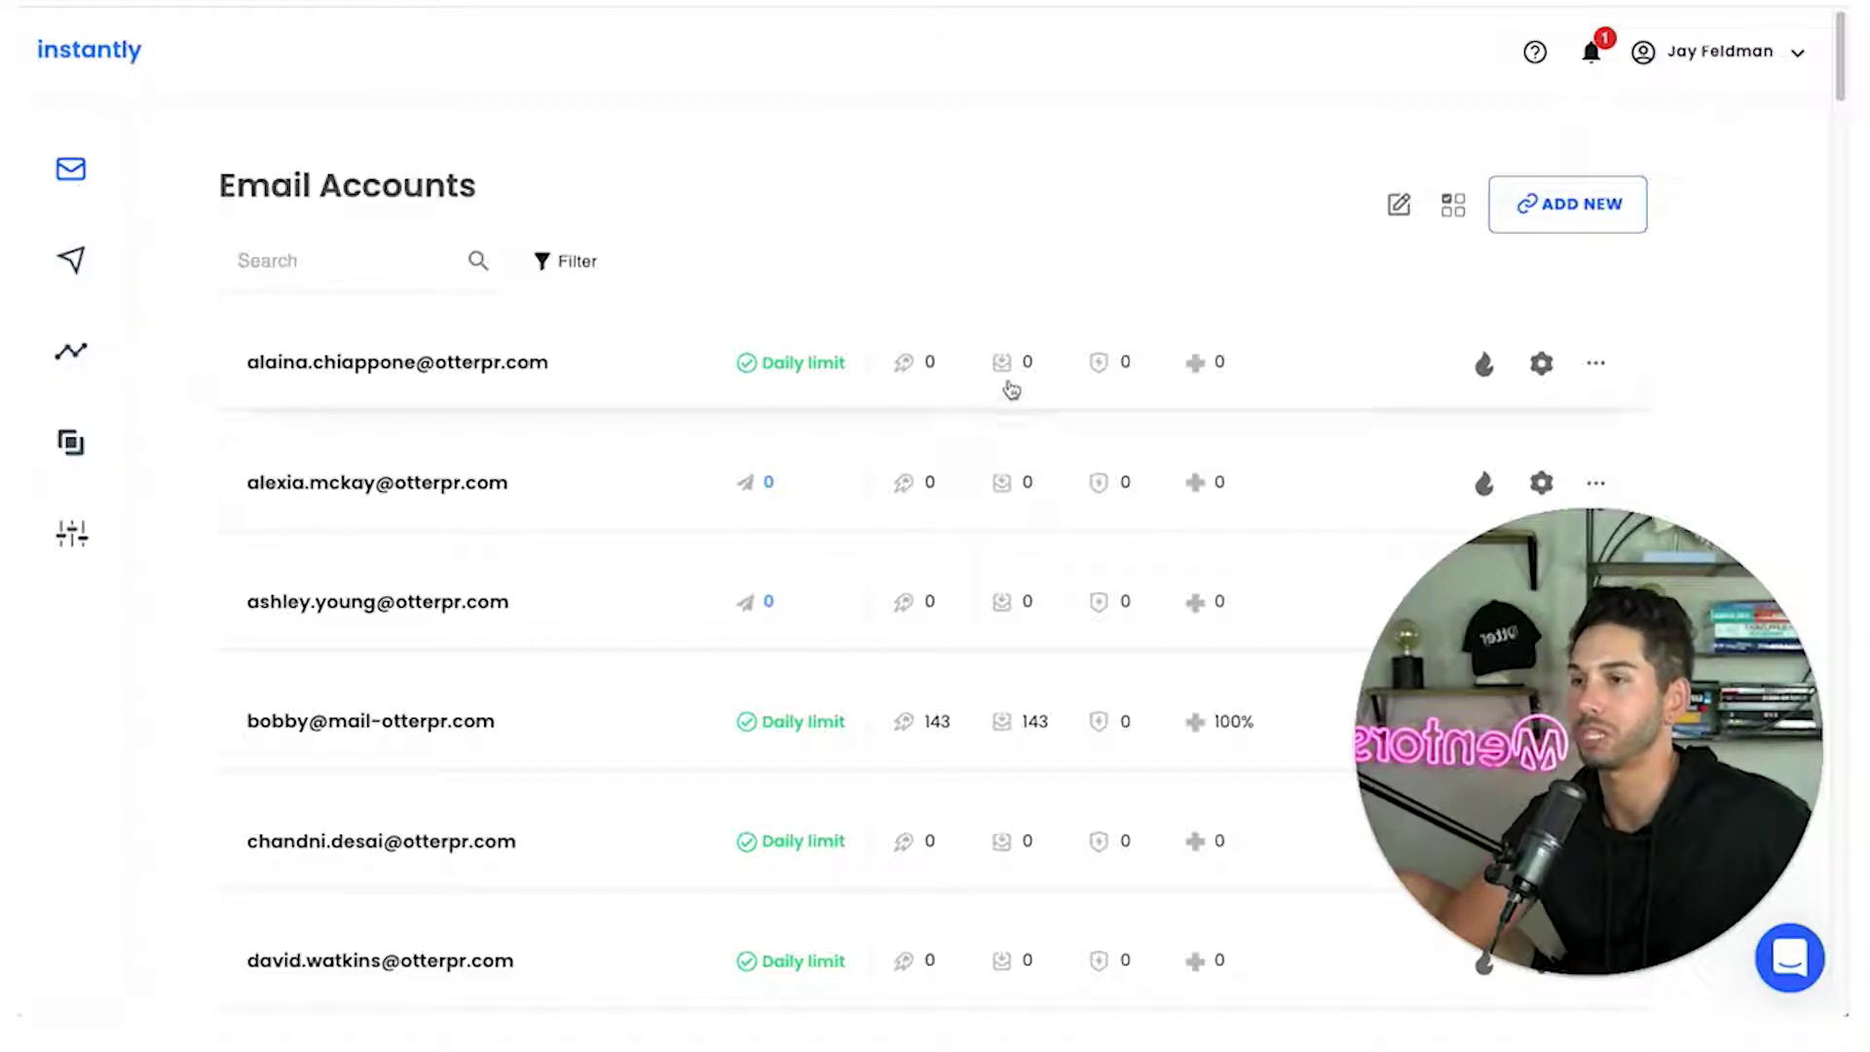
Begin adding a Gmail / G-Suite mailbox and open Gmail's Forwarding and POP/IMAP settings in a new tab
{"action": "left_click", "coordinate": [1548, 204]}
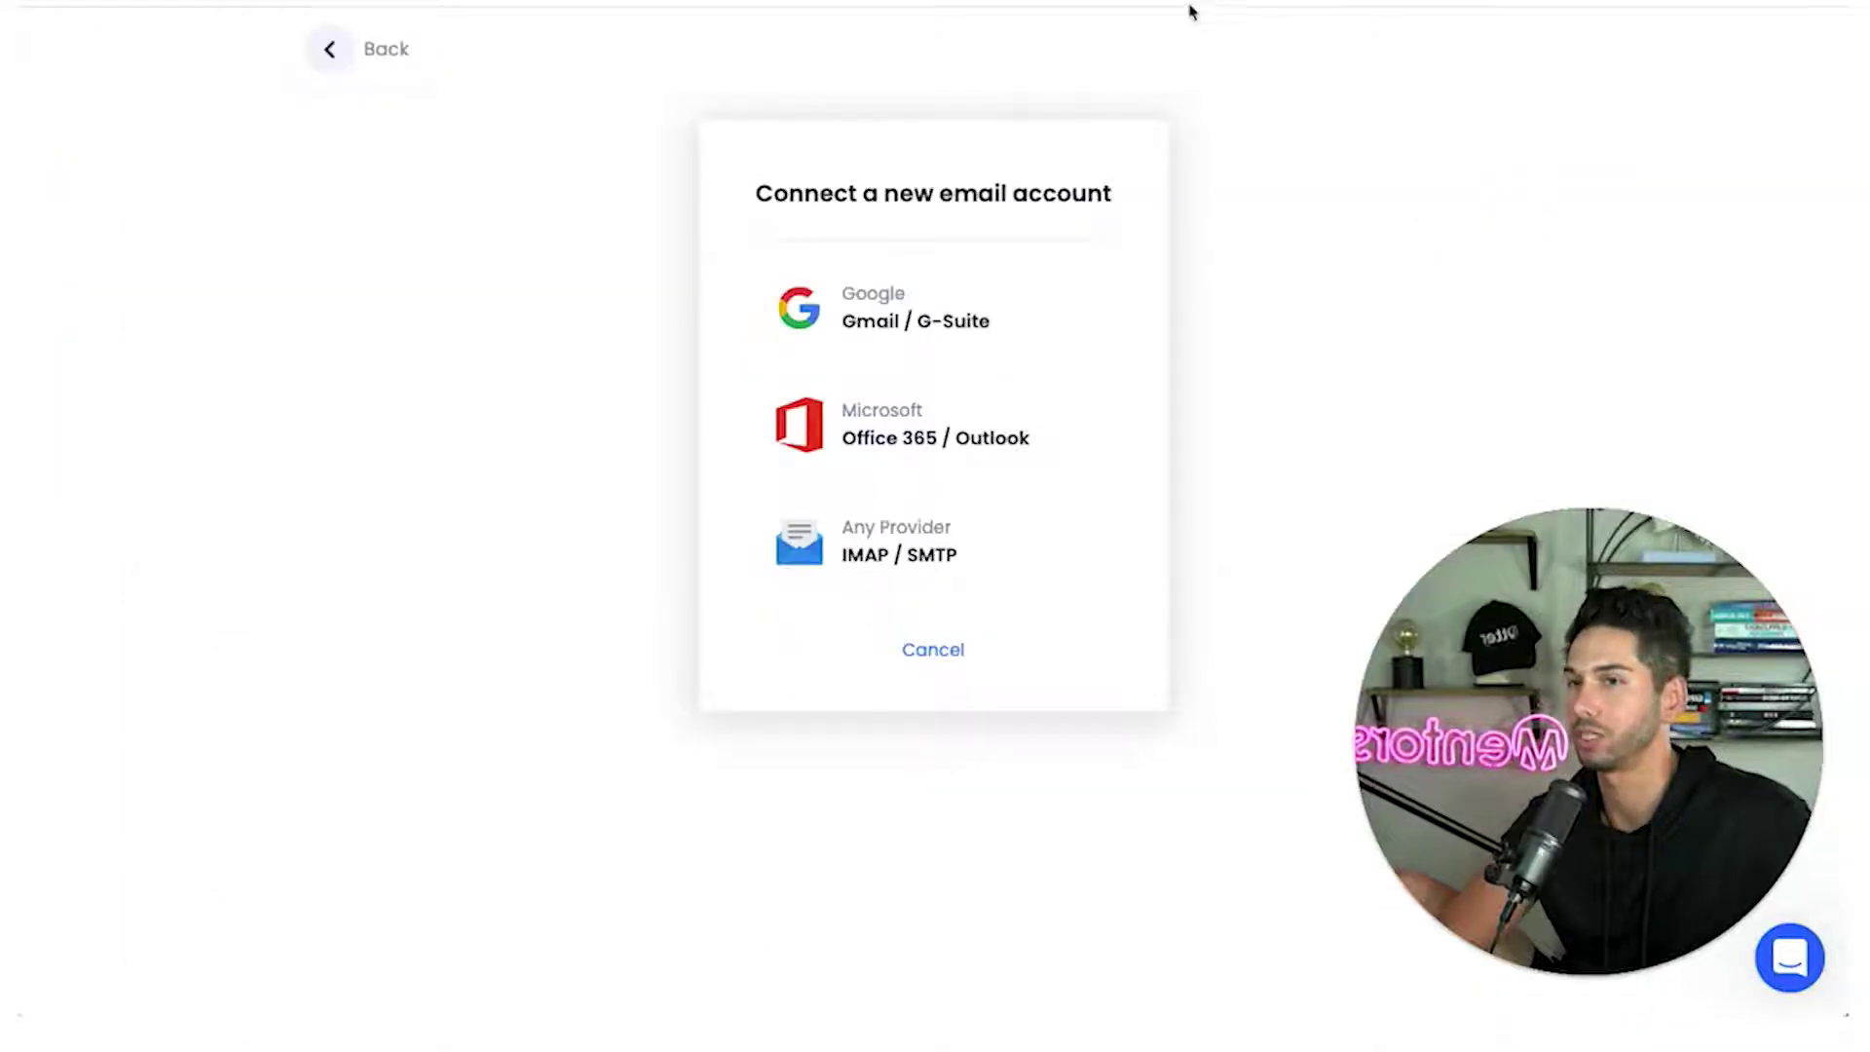
{"action": "left_click", "coordinate": [898, 315]}
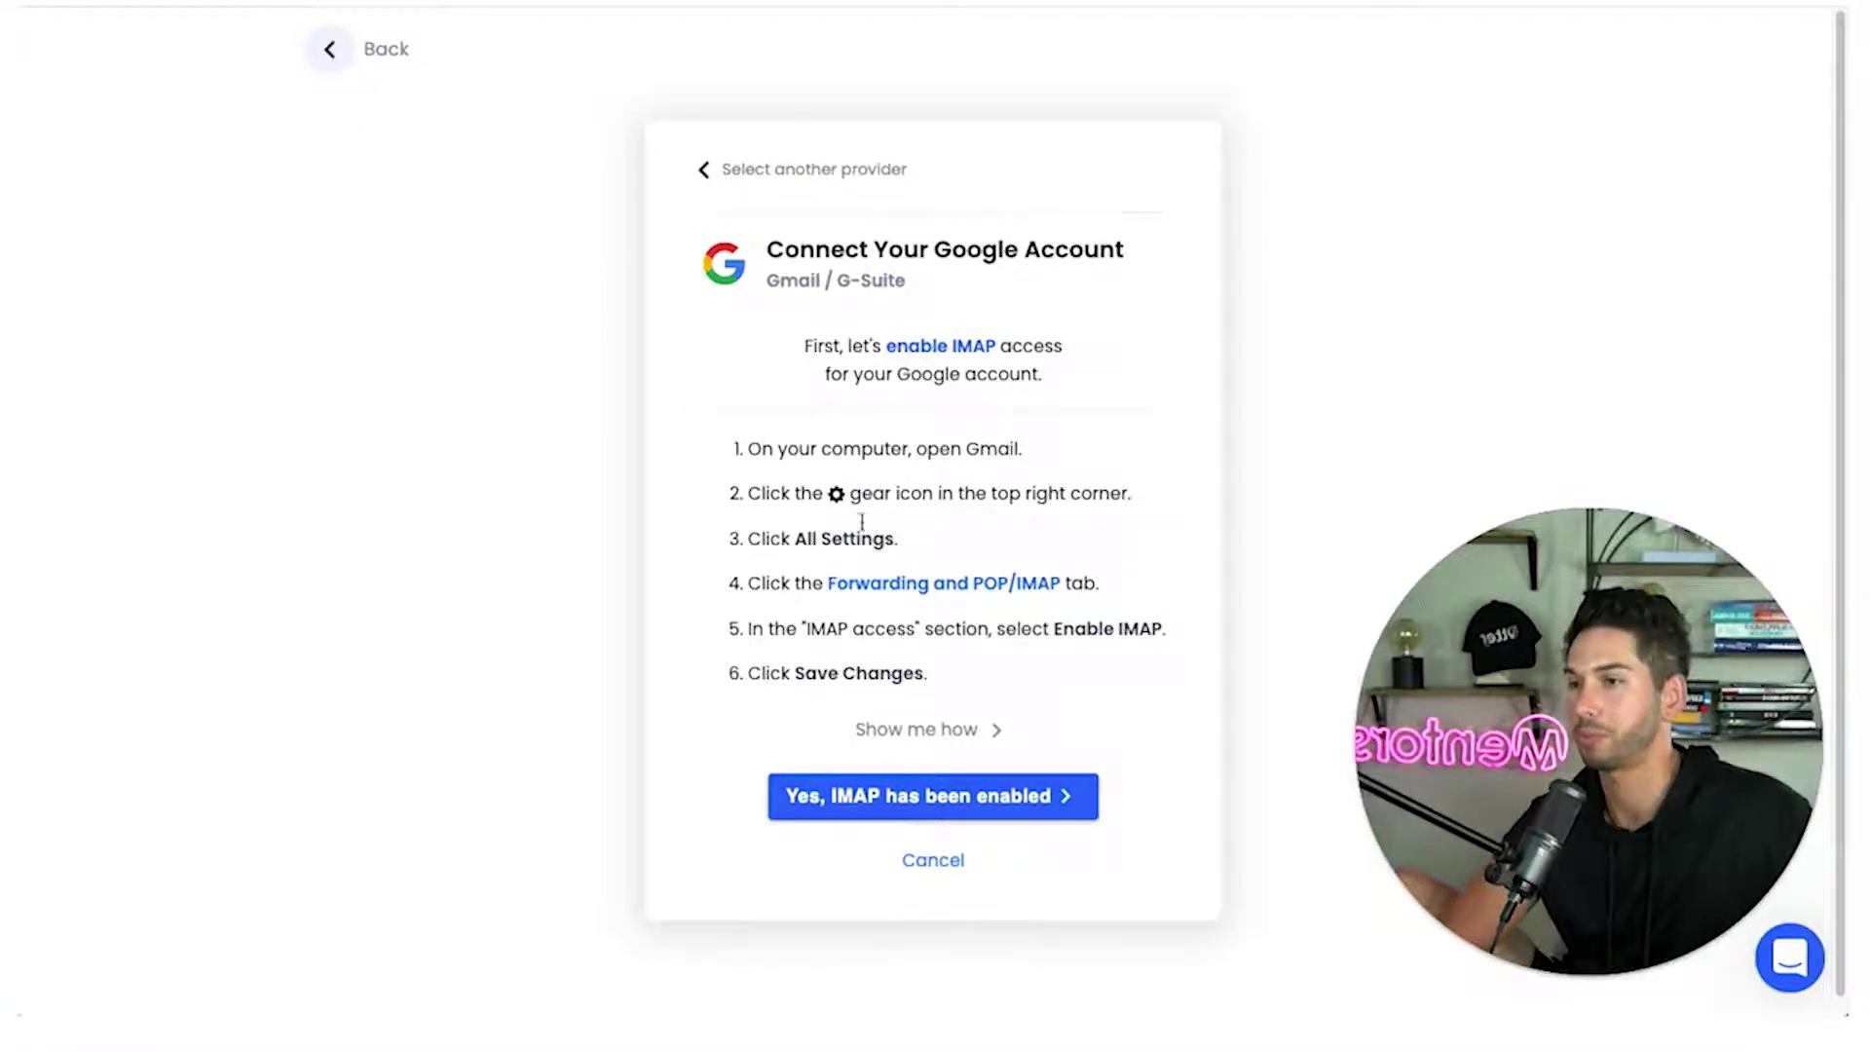
{"action": "right_click", "coordinate": [880, 584]}
{"action": "left_click", "coordinate": [940, 598]}
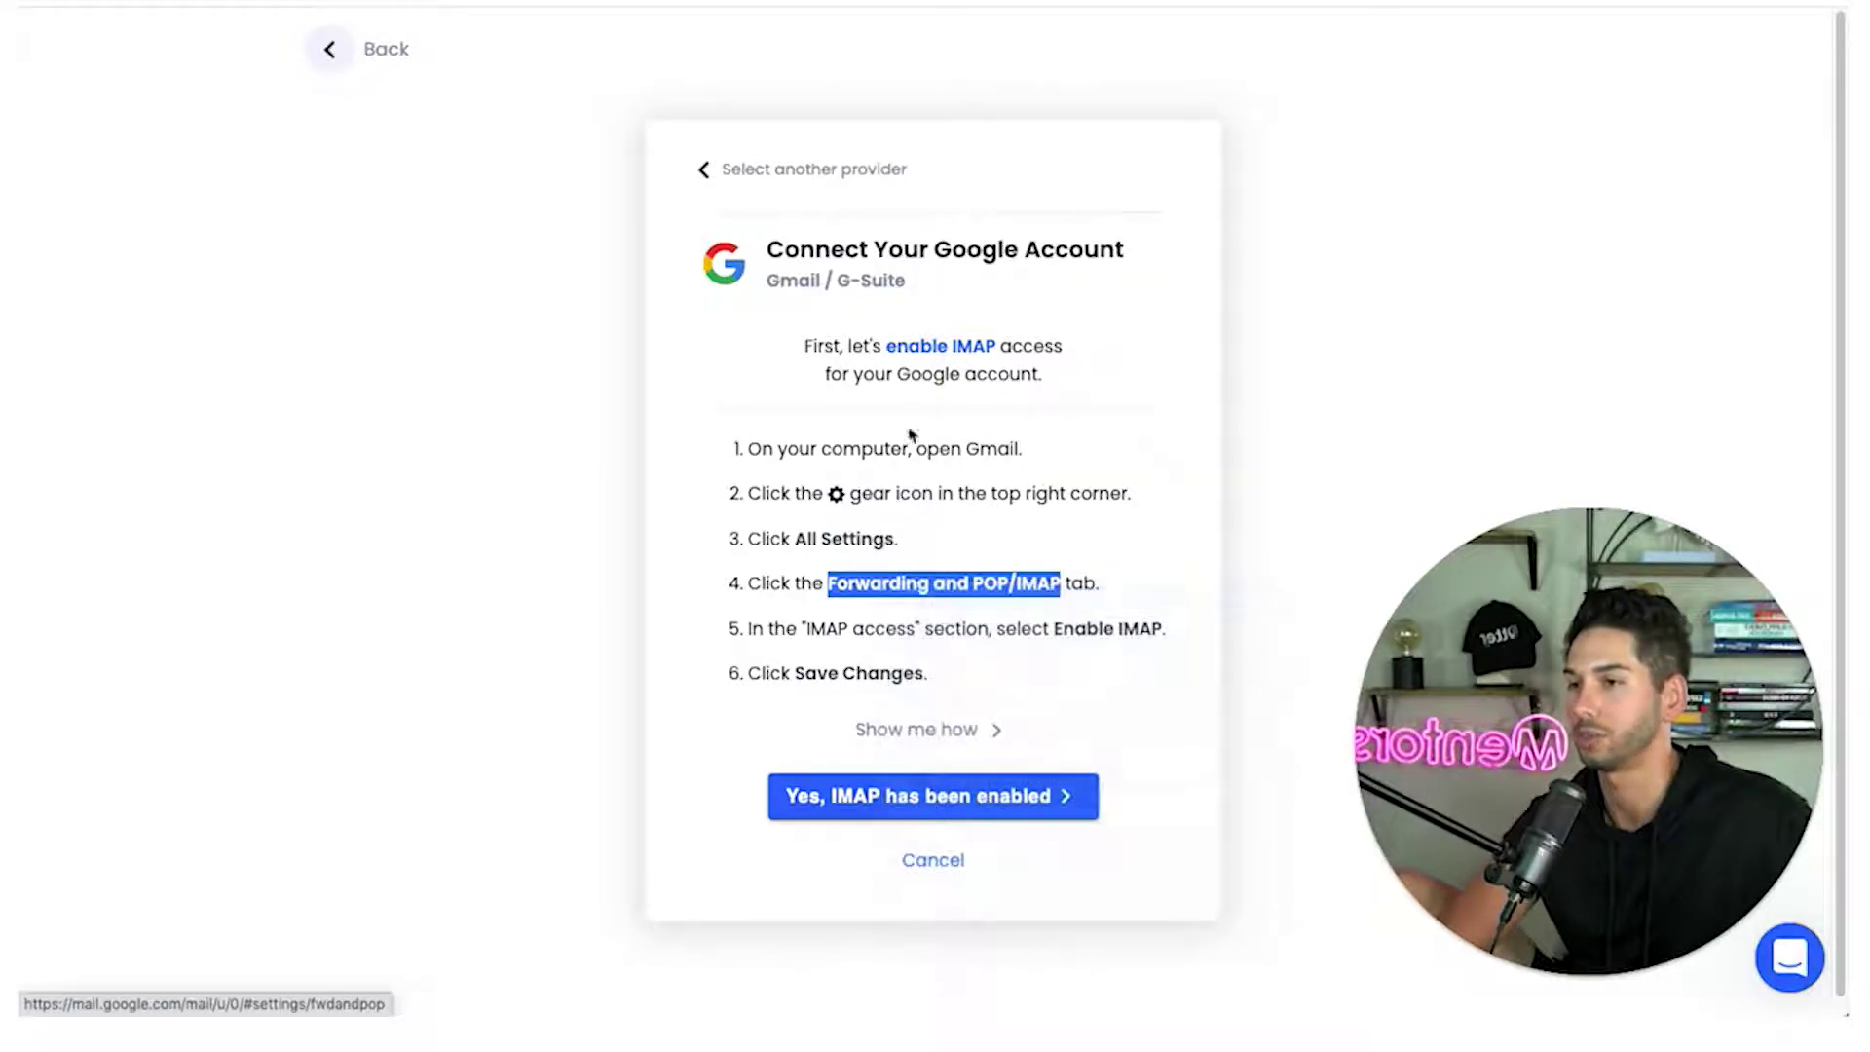
{"action": "left_click", "coordinate": [1810, 50]}
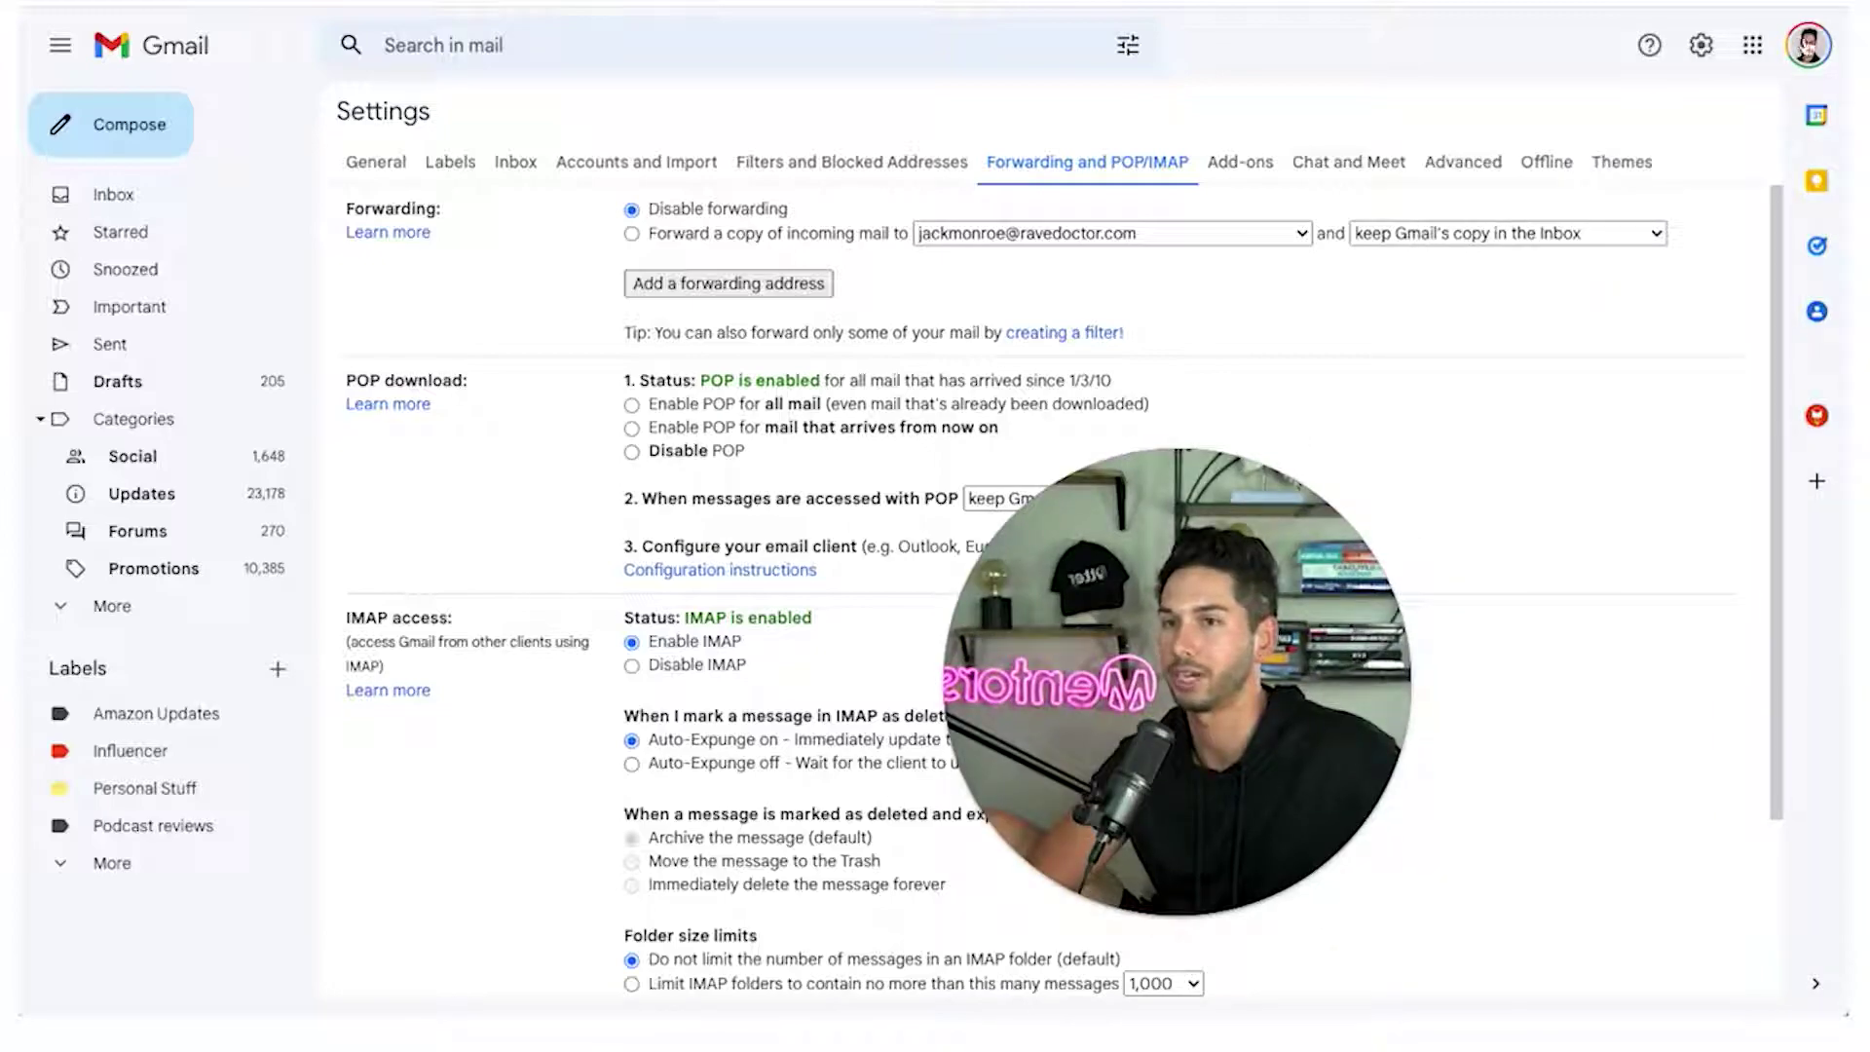
Switch Gmail to the new mailbox and enable POP for all mail and IMAP access
{"action": "left_click", "coordinate": [1810, 44]}
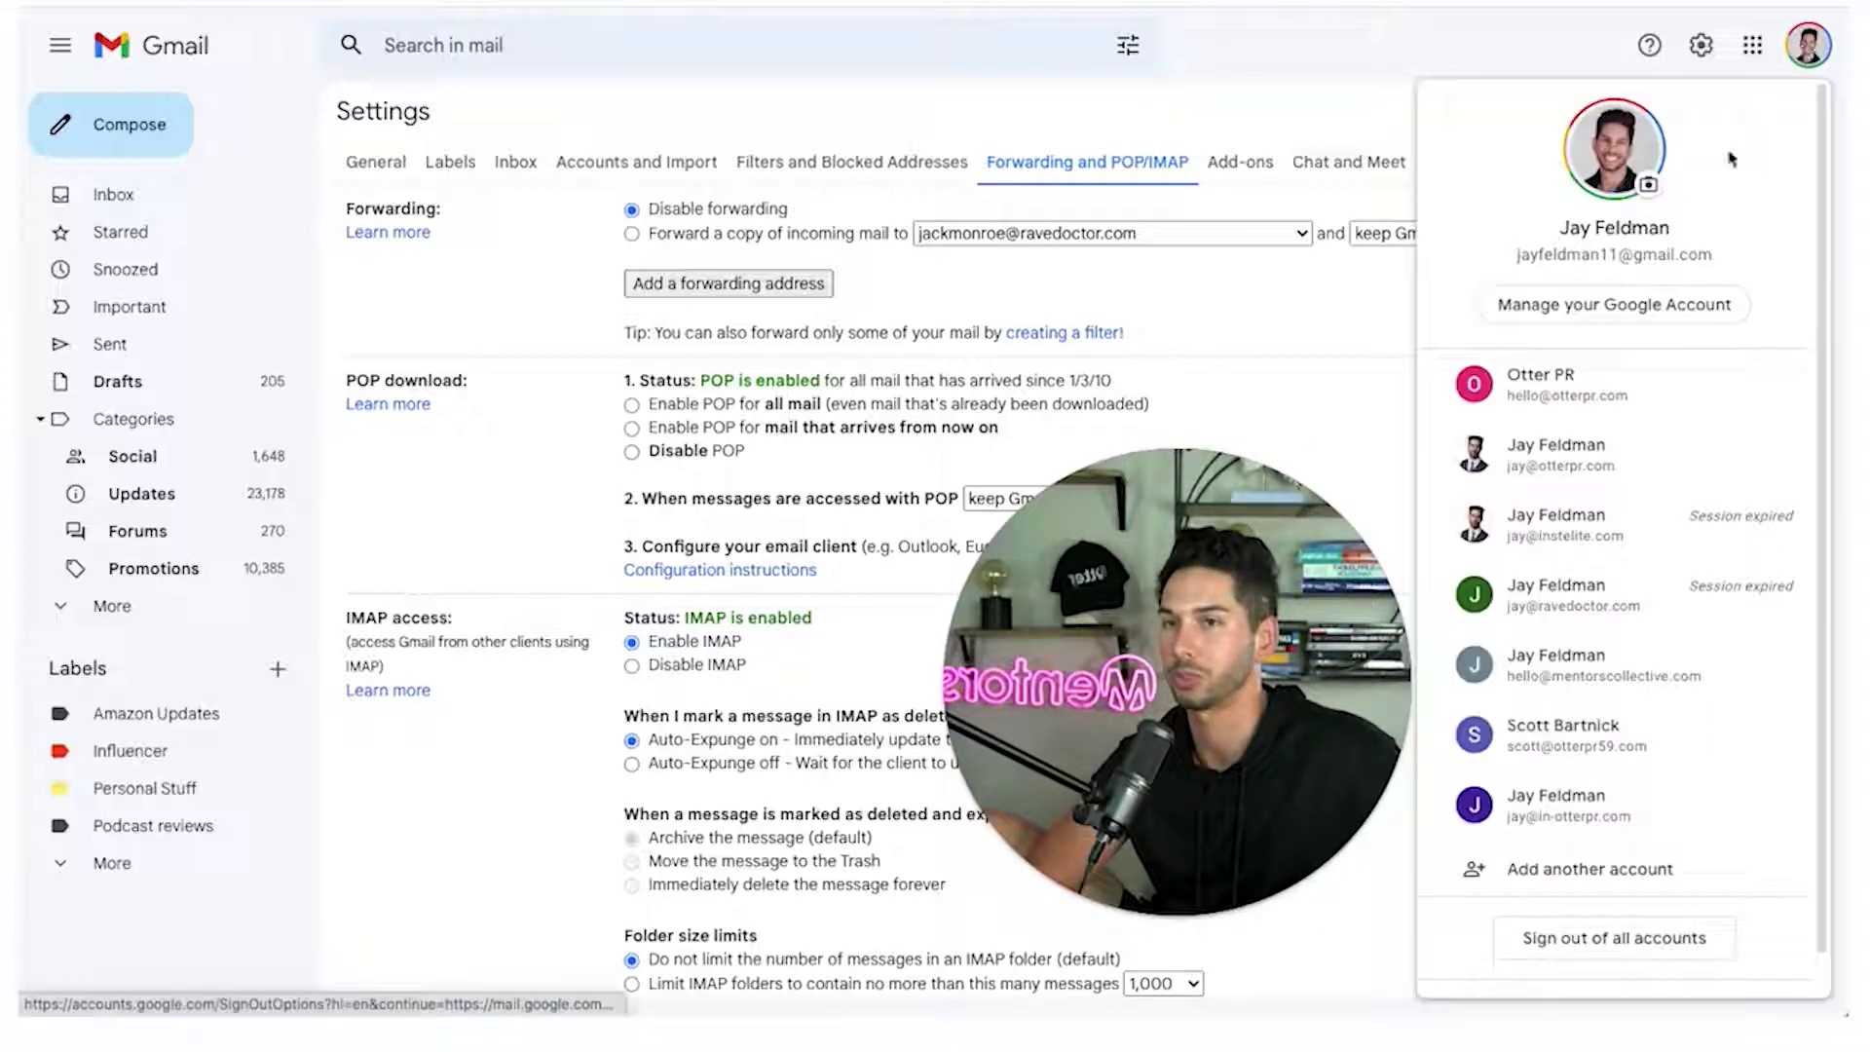
{"action": "left_click", "coordinate": [1598, 796]}
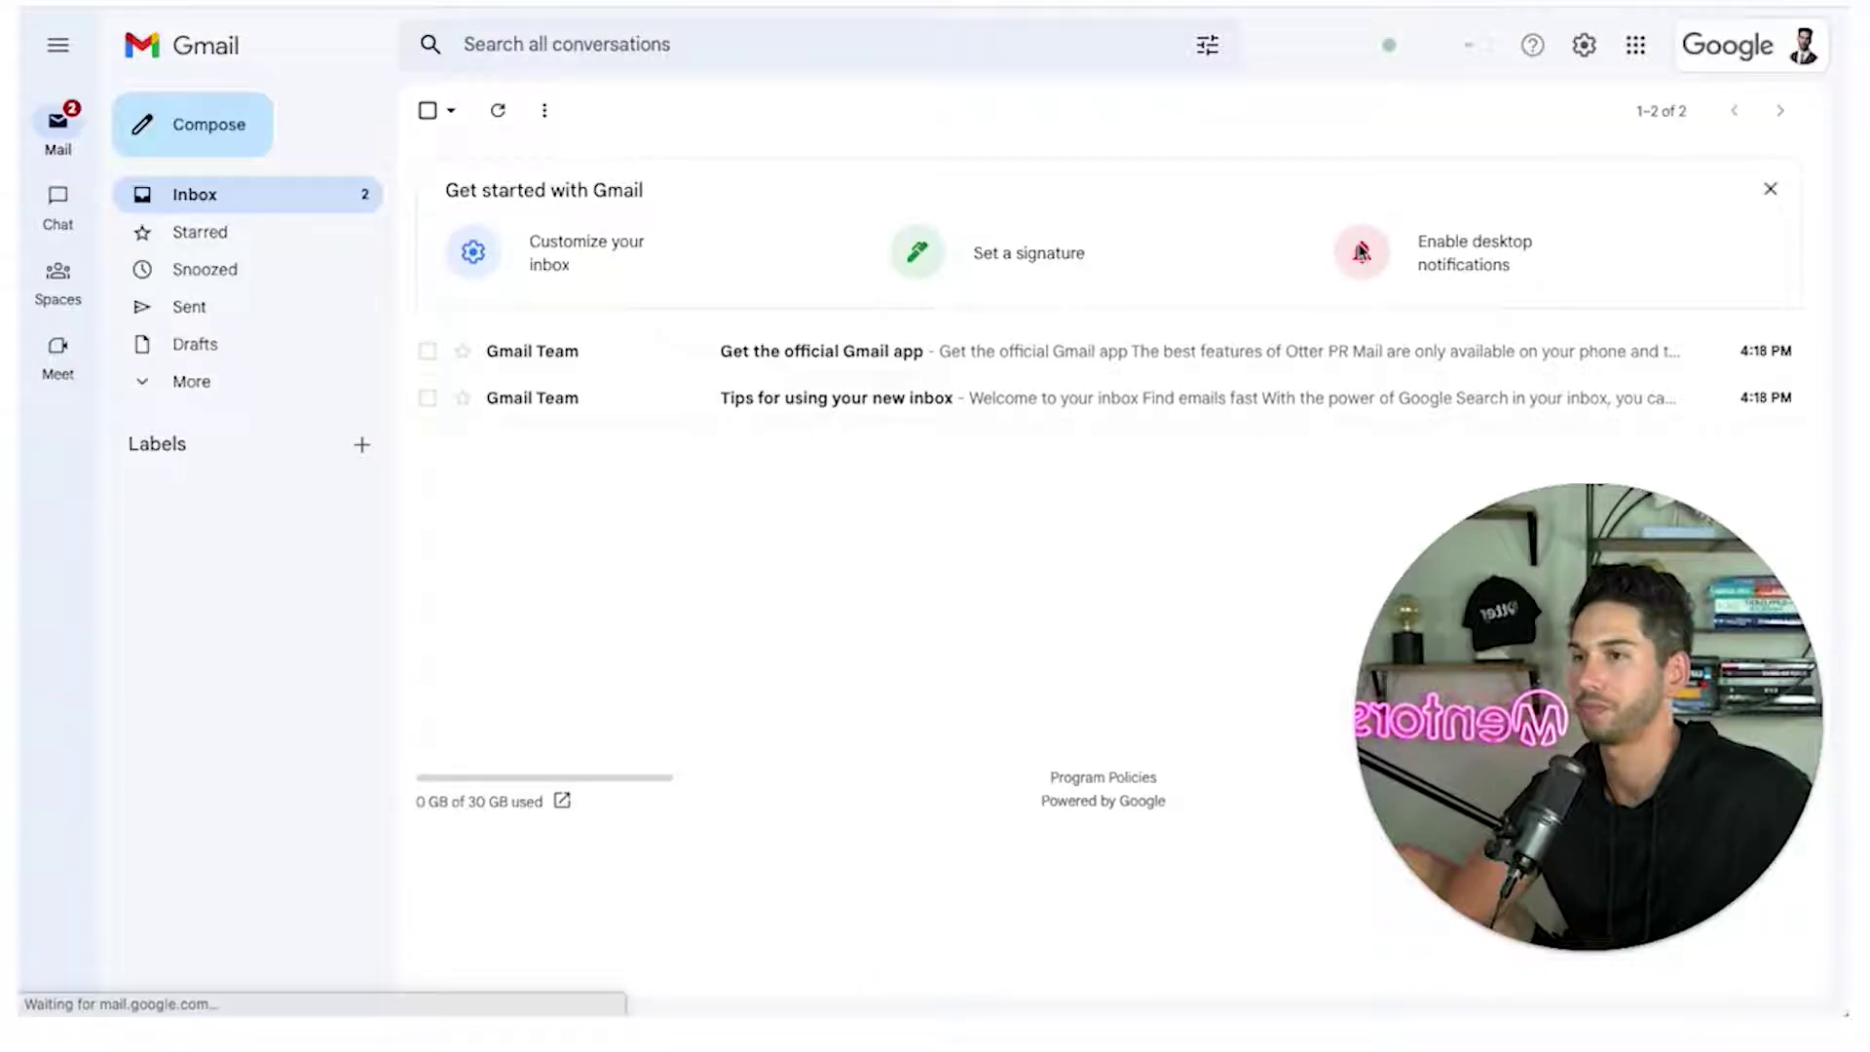
{"action": "left_click", "coordinate": [1584, 49]}
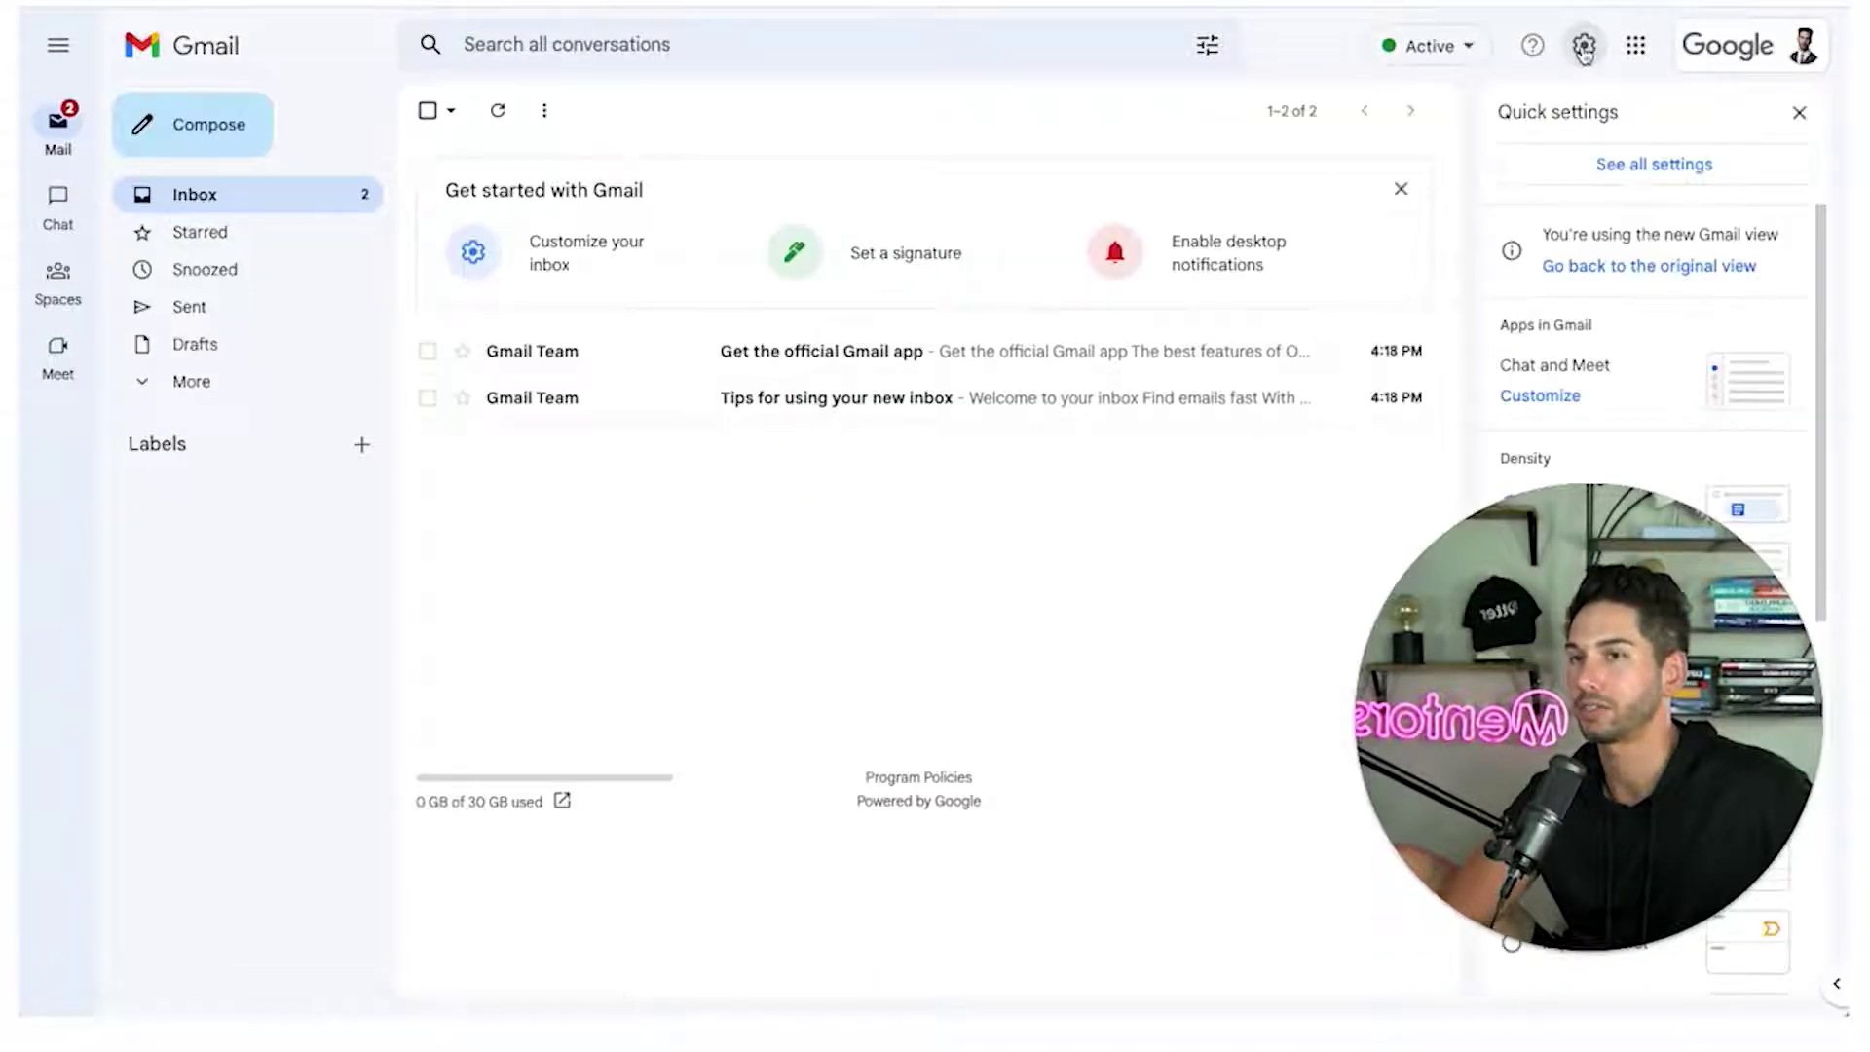
{"action": "left_click", "coordinate": [1597, 167]}
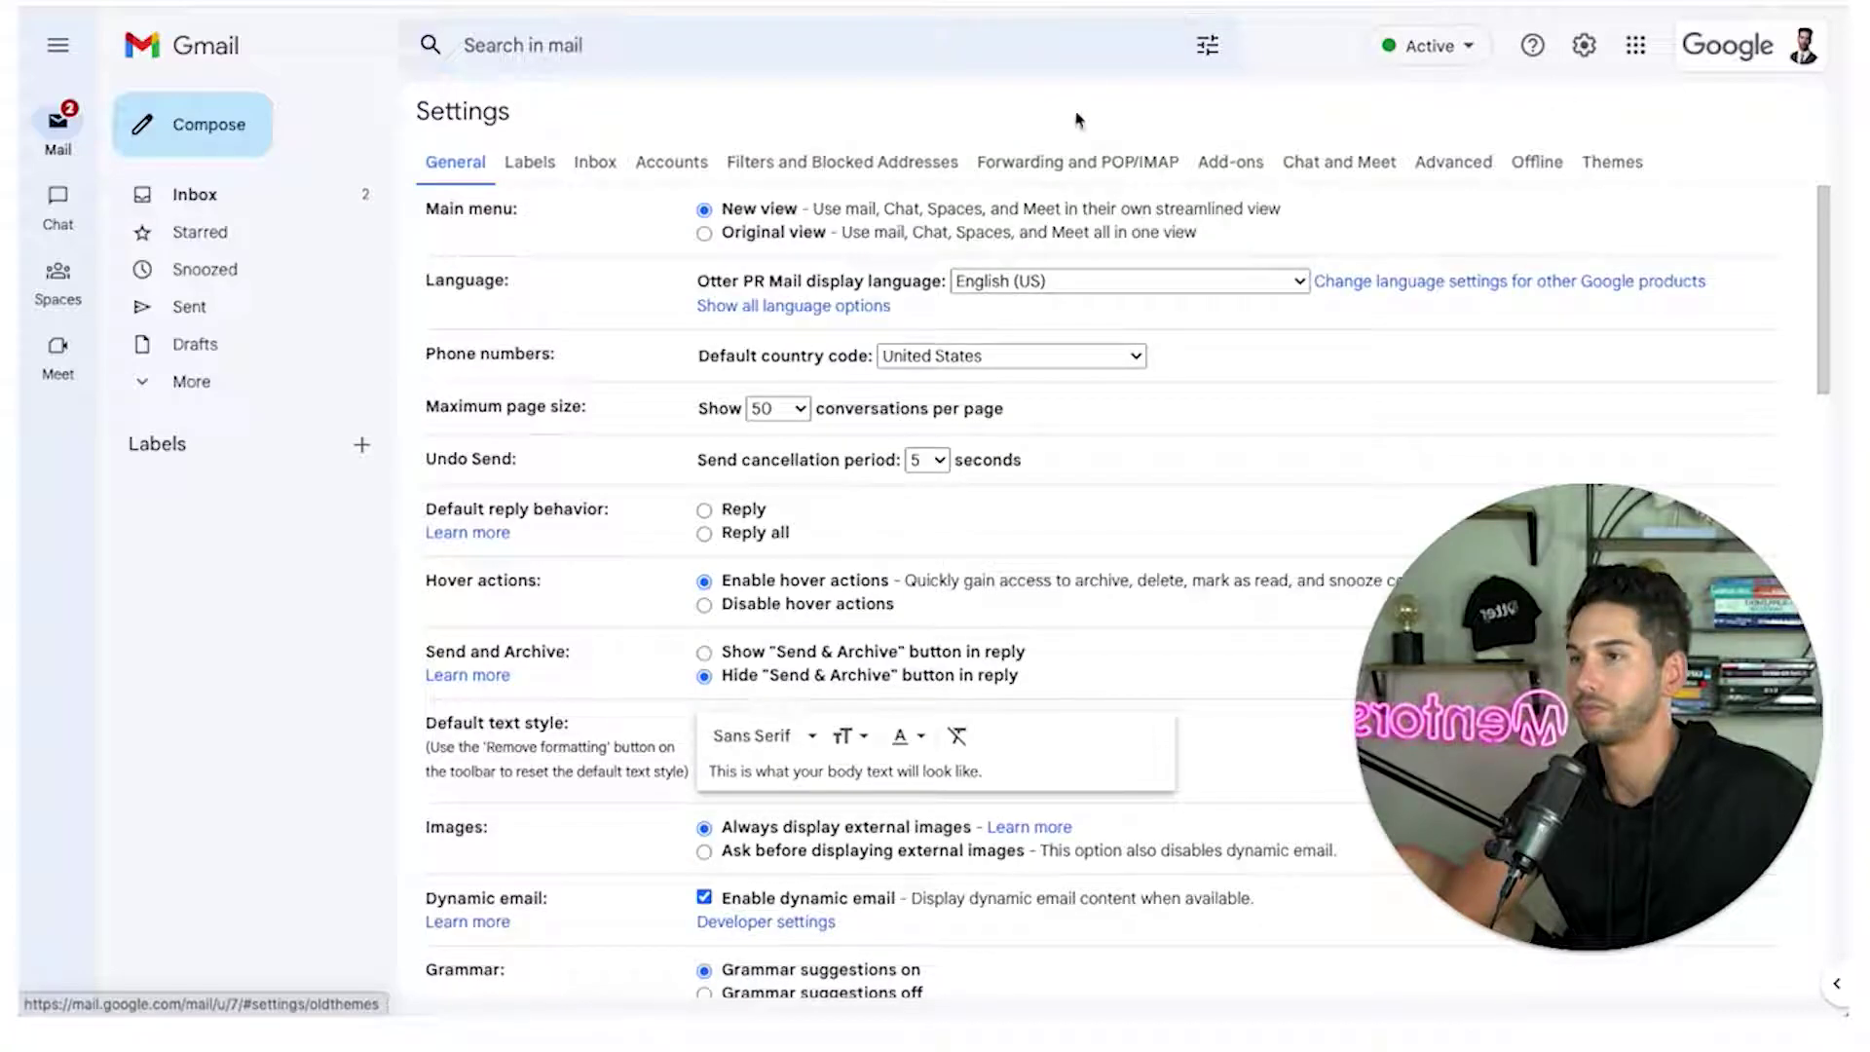
{"action": "left_click", "coordinate": [1075, 163]}
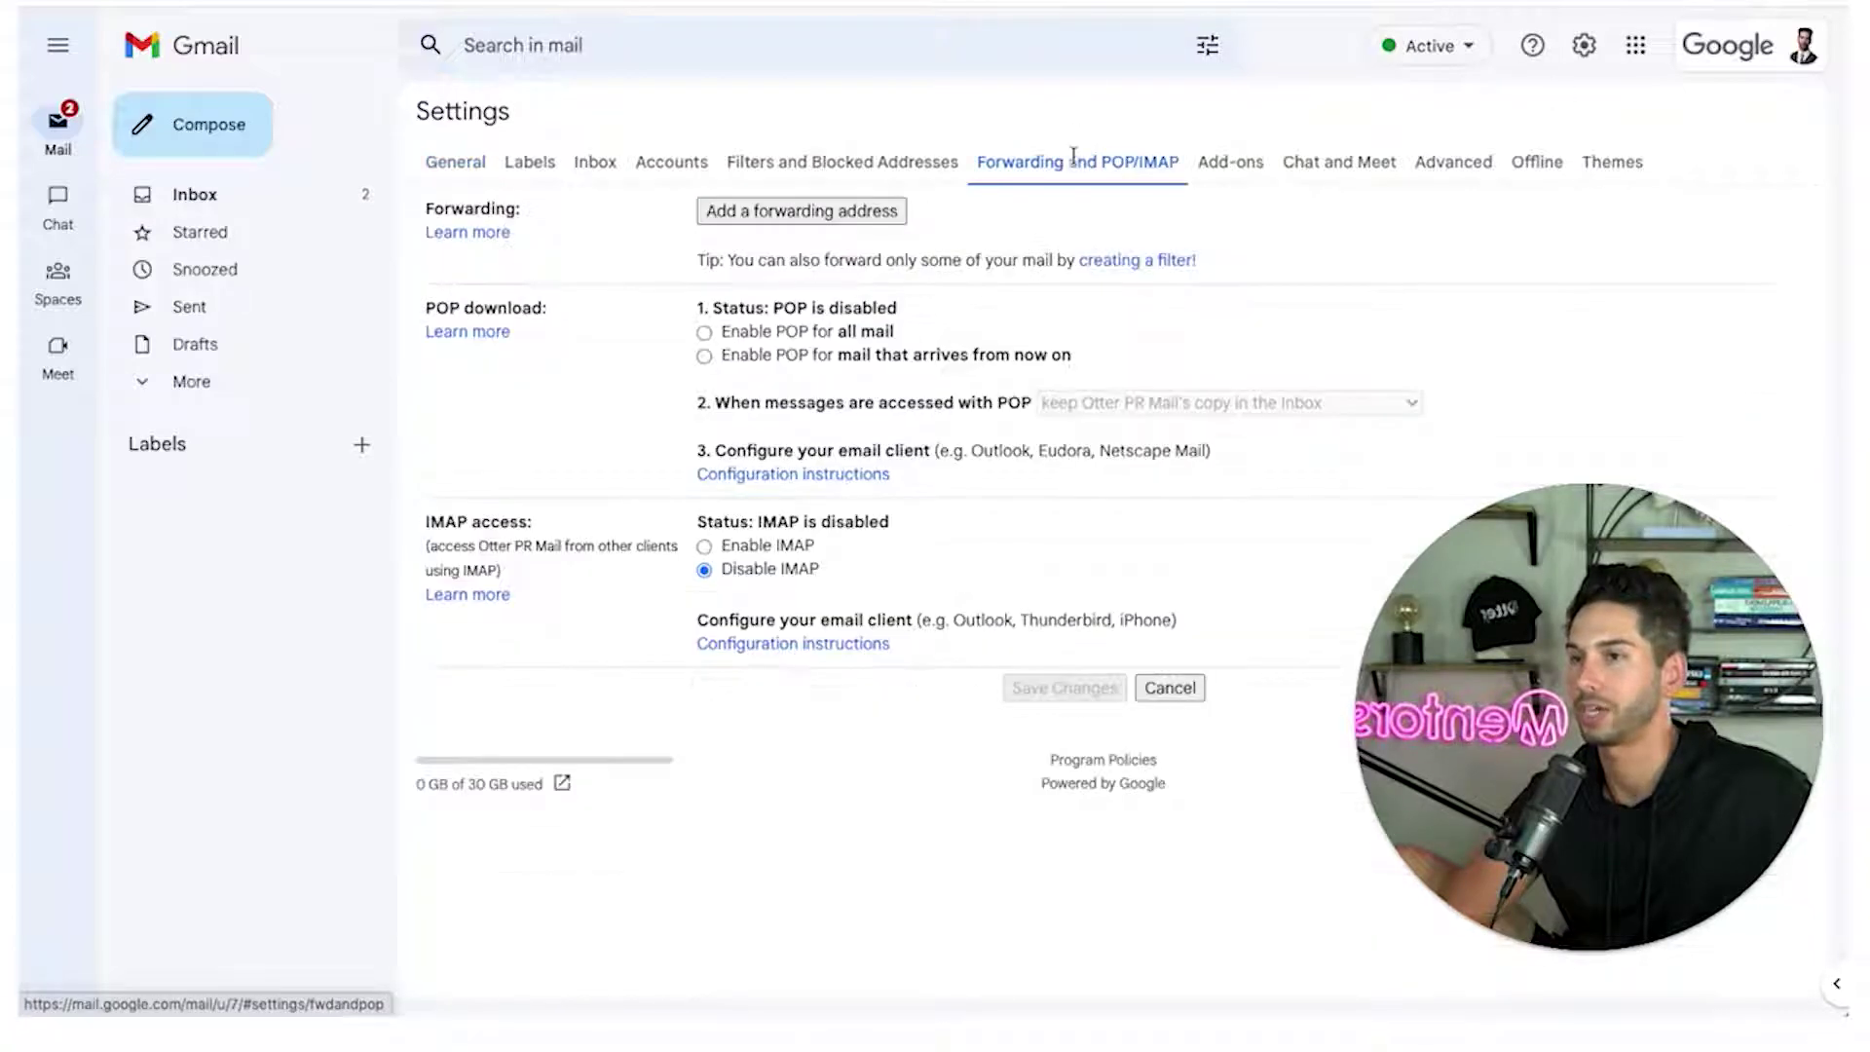
{"action": "left_click", "coordinate": [704, 332]}
{"action": "left_click", "coordinate": [704, 547]}
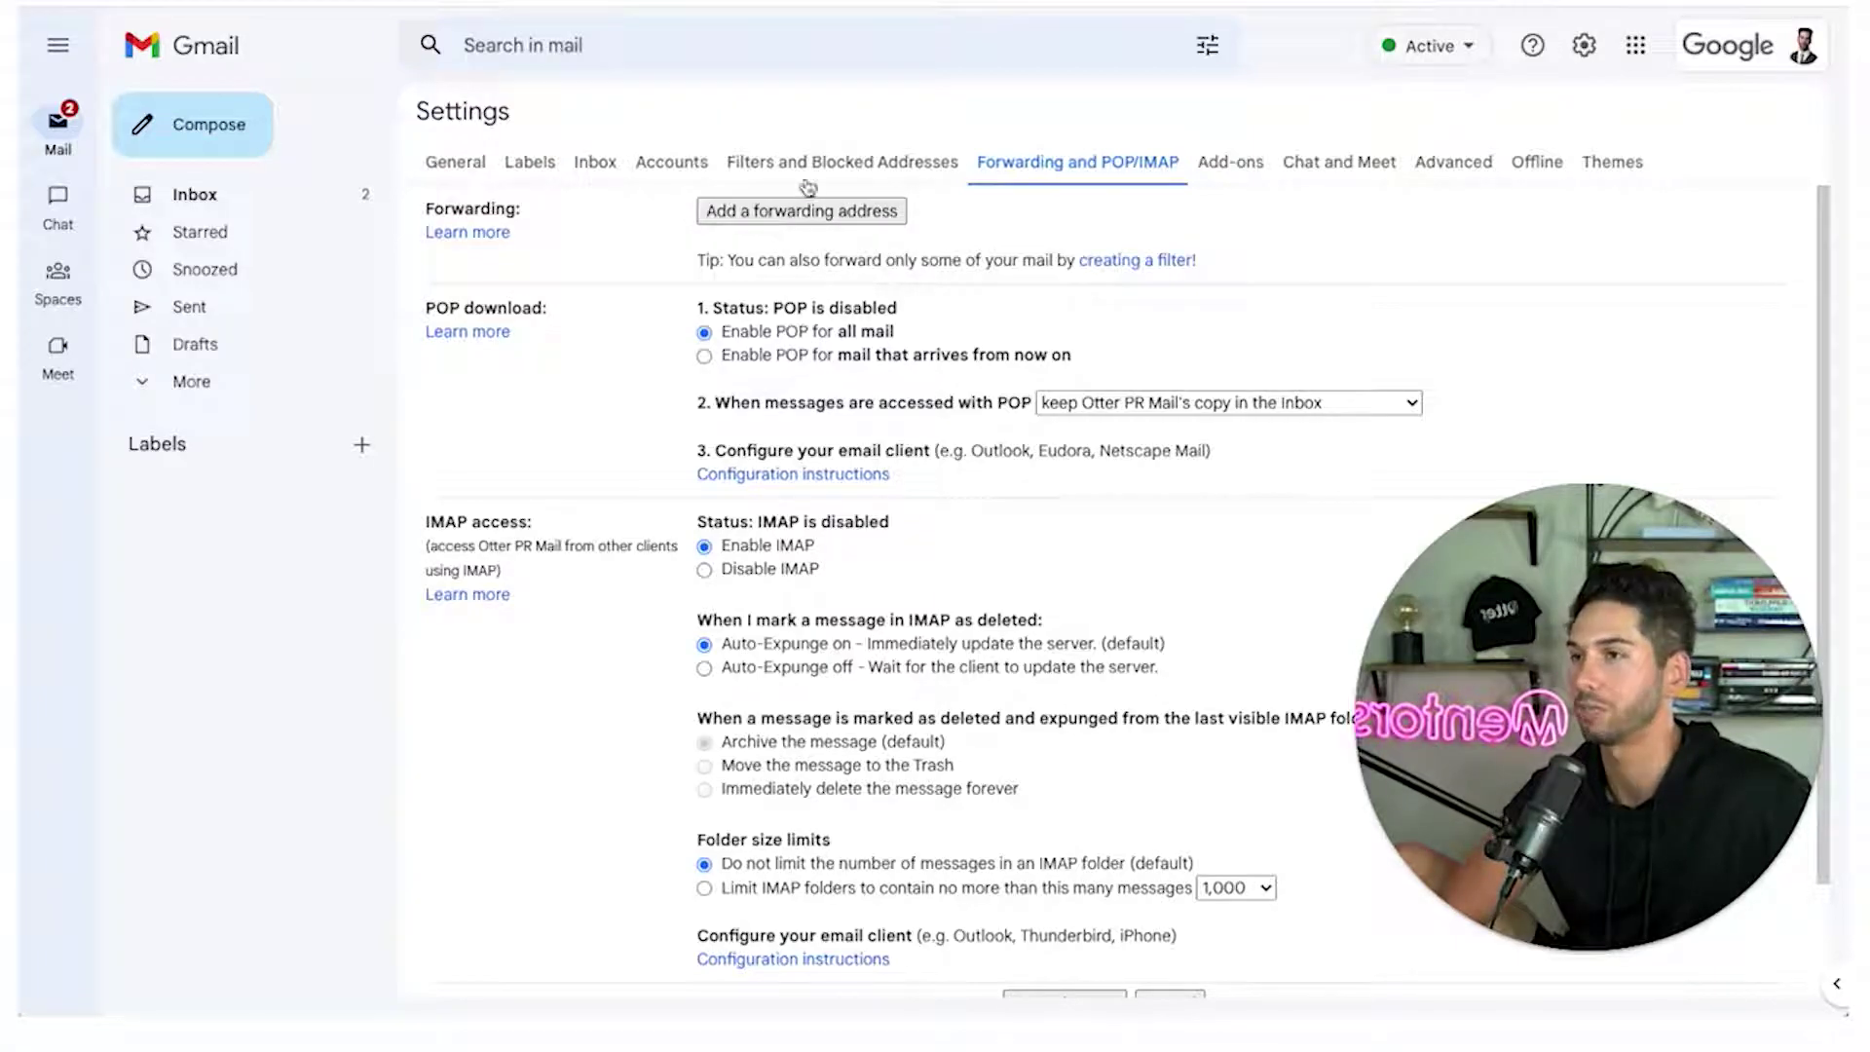
Add a forwarding address and save the POP, IMAP and forwarding changes
{"action": "left_click", "coordinate": [774, 219]}
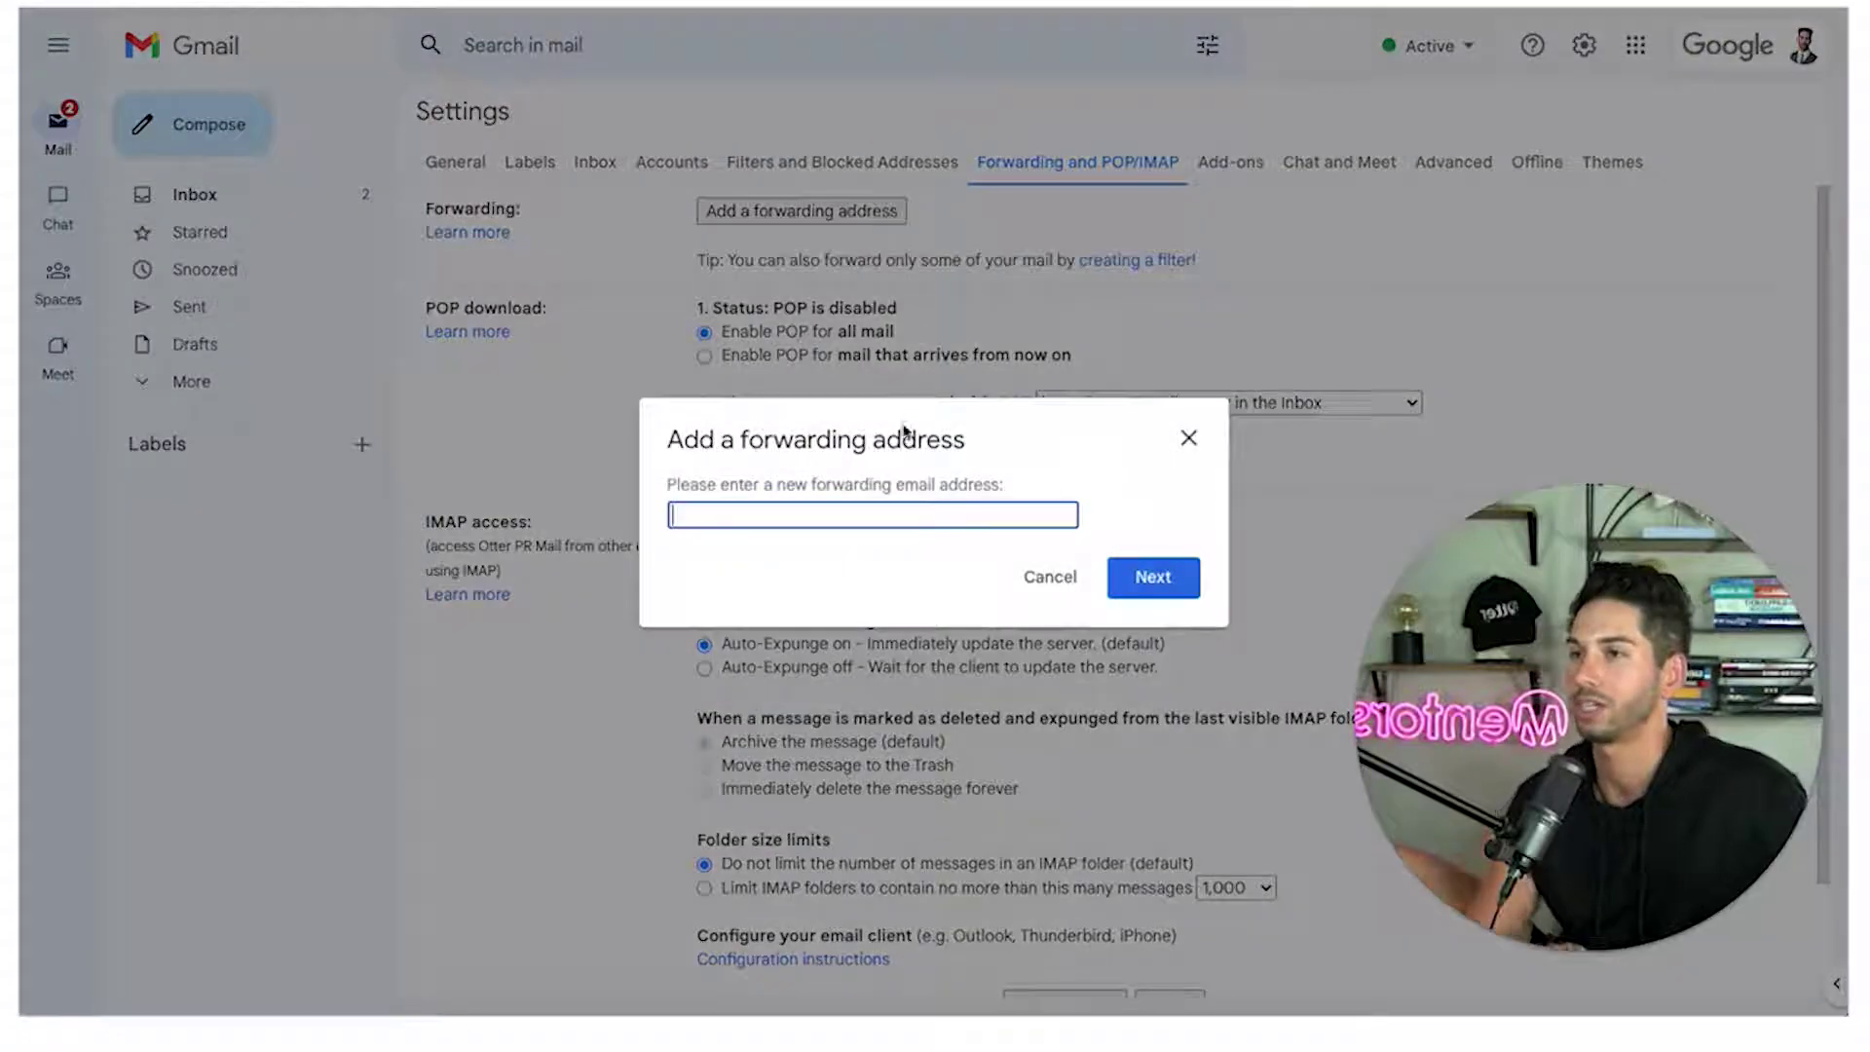
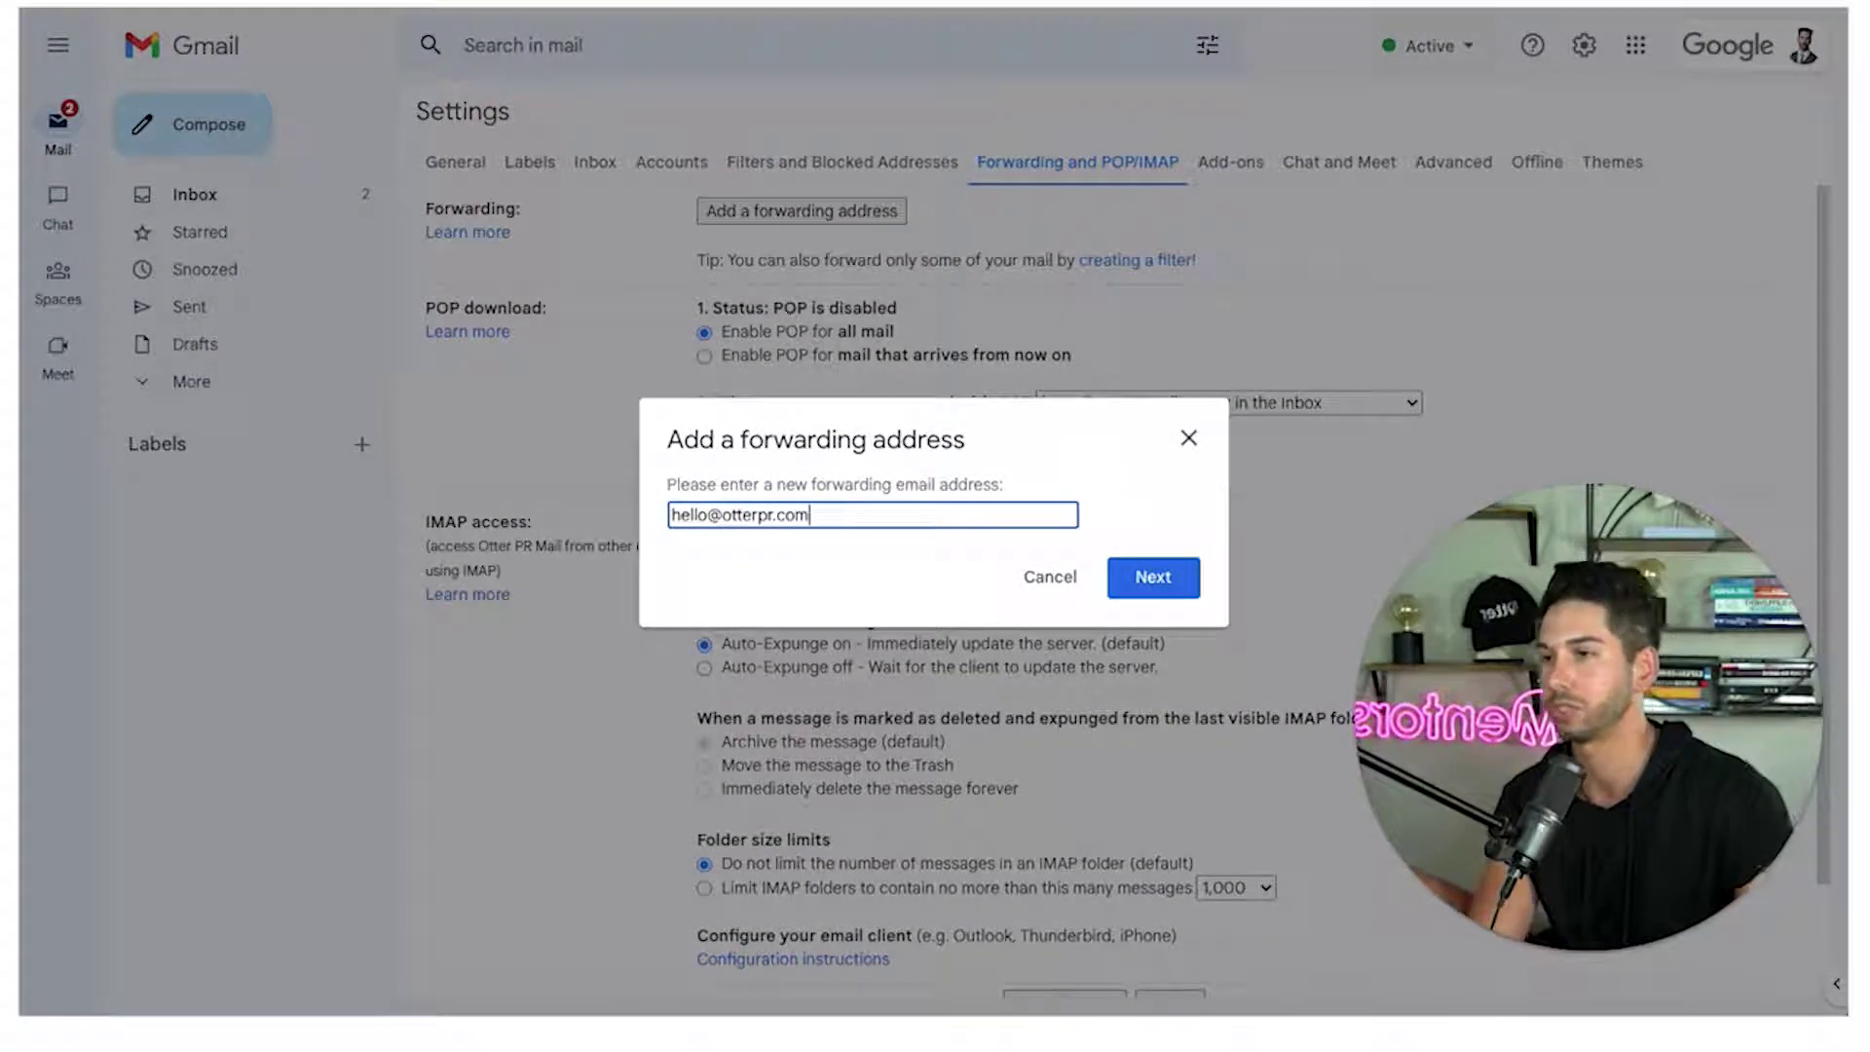
{"action": "left_click", "coordinate": [1139, 567]}
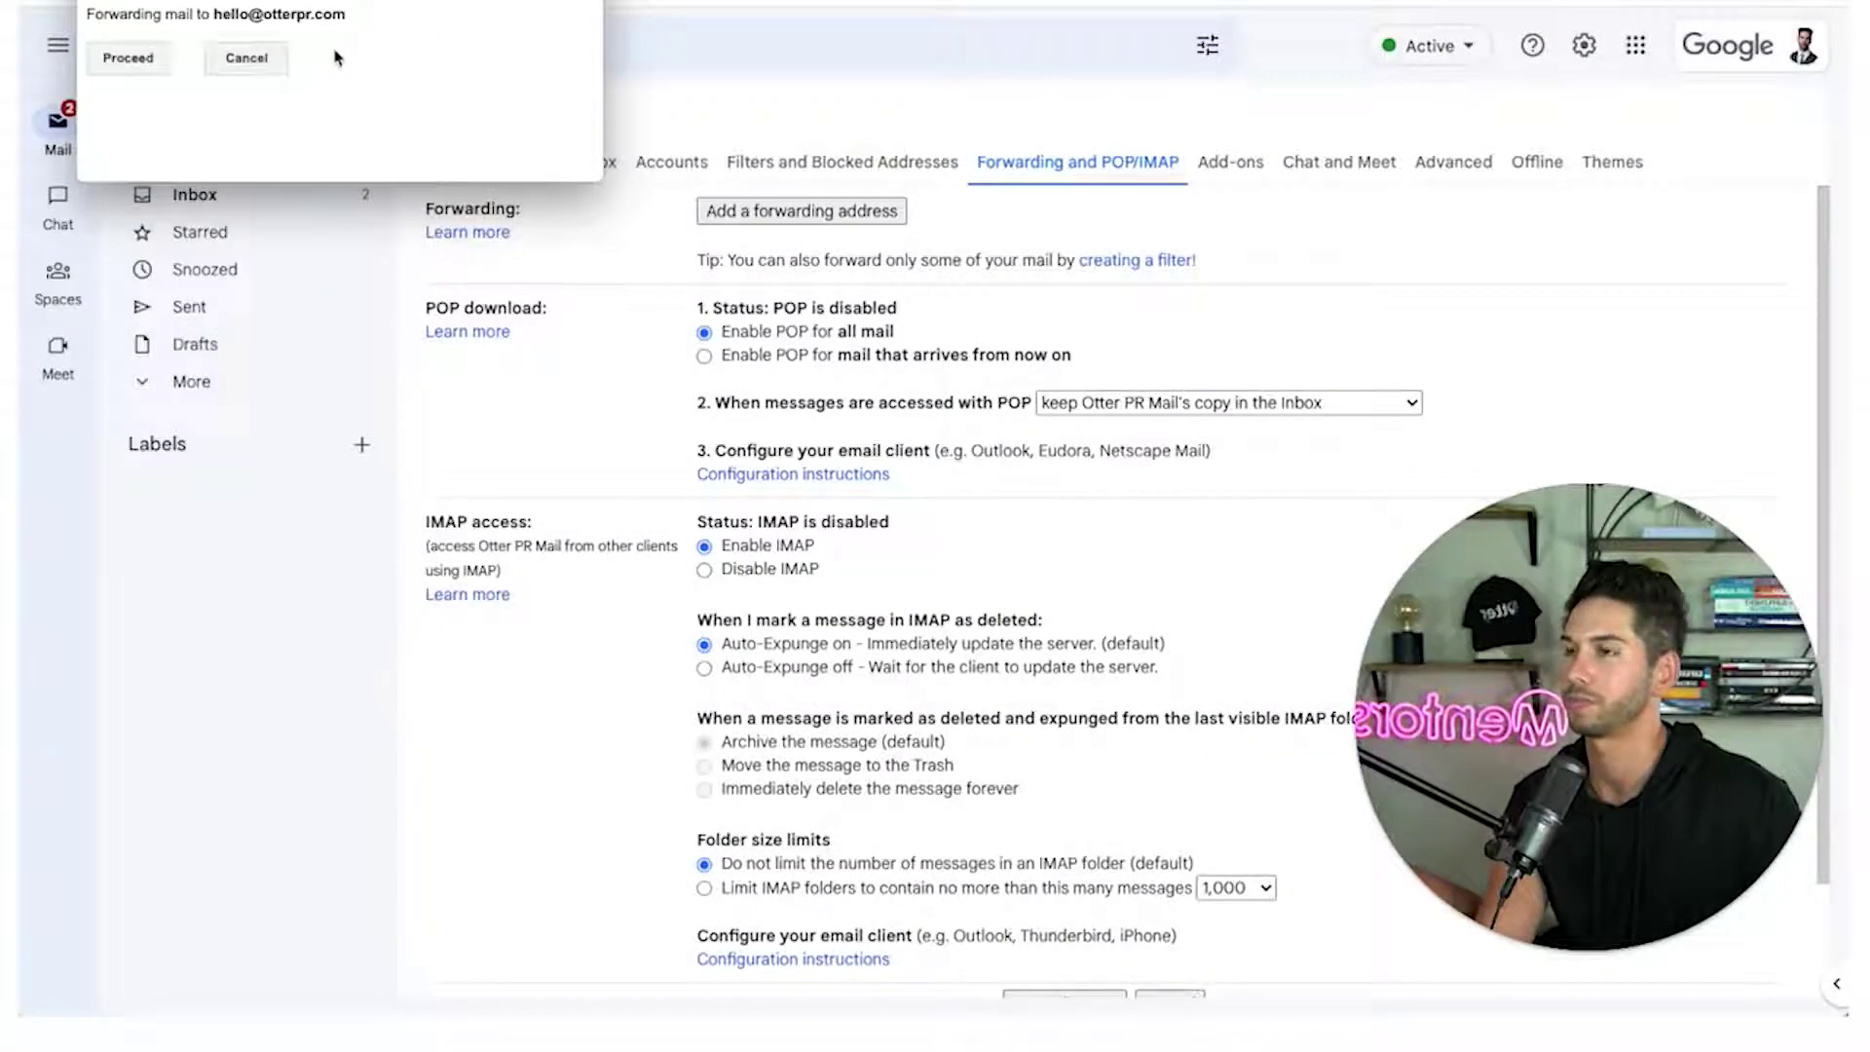
{"action": "key", "text": "Return"}
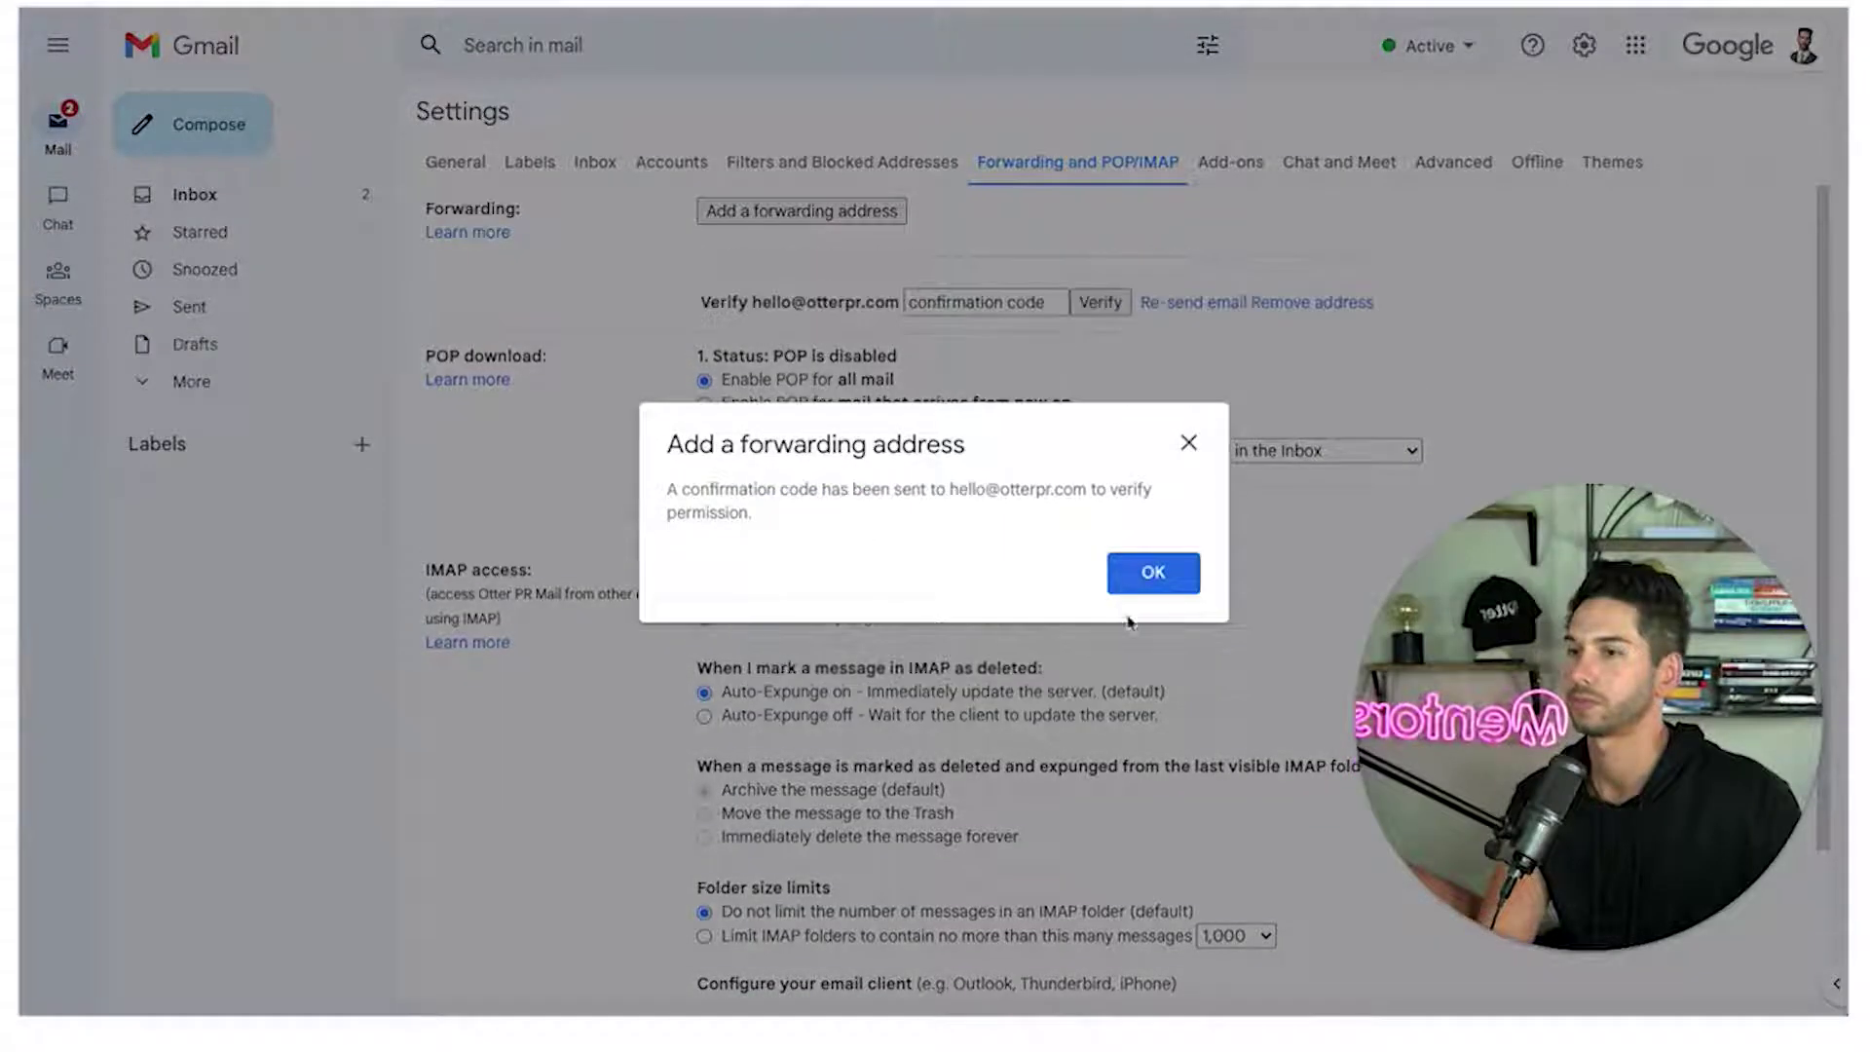
{"action": "left_click", "coordinate": [1152, 574]}
{"action": "scroll", "coordinate": [605, 497], "scroll_direction": "down", "scroll_amount": 2}
{"action": "left_click", "coordinate": [1033, 881]}
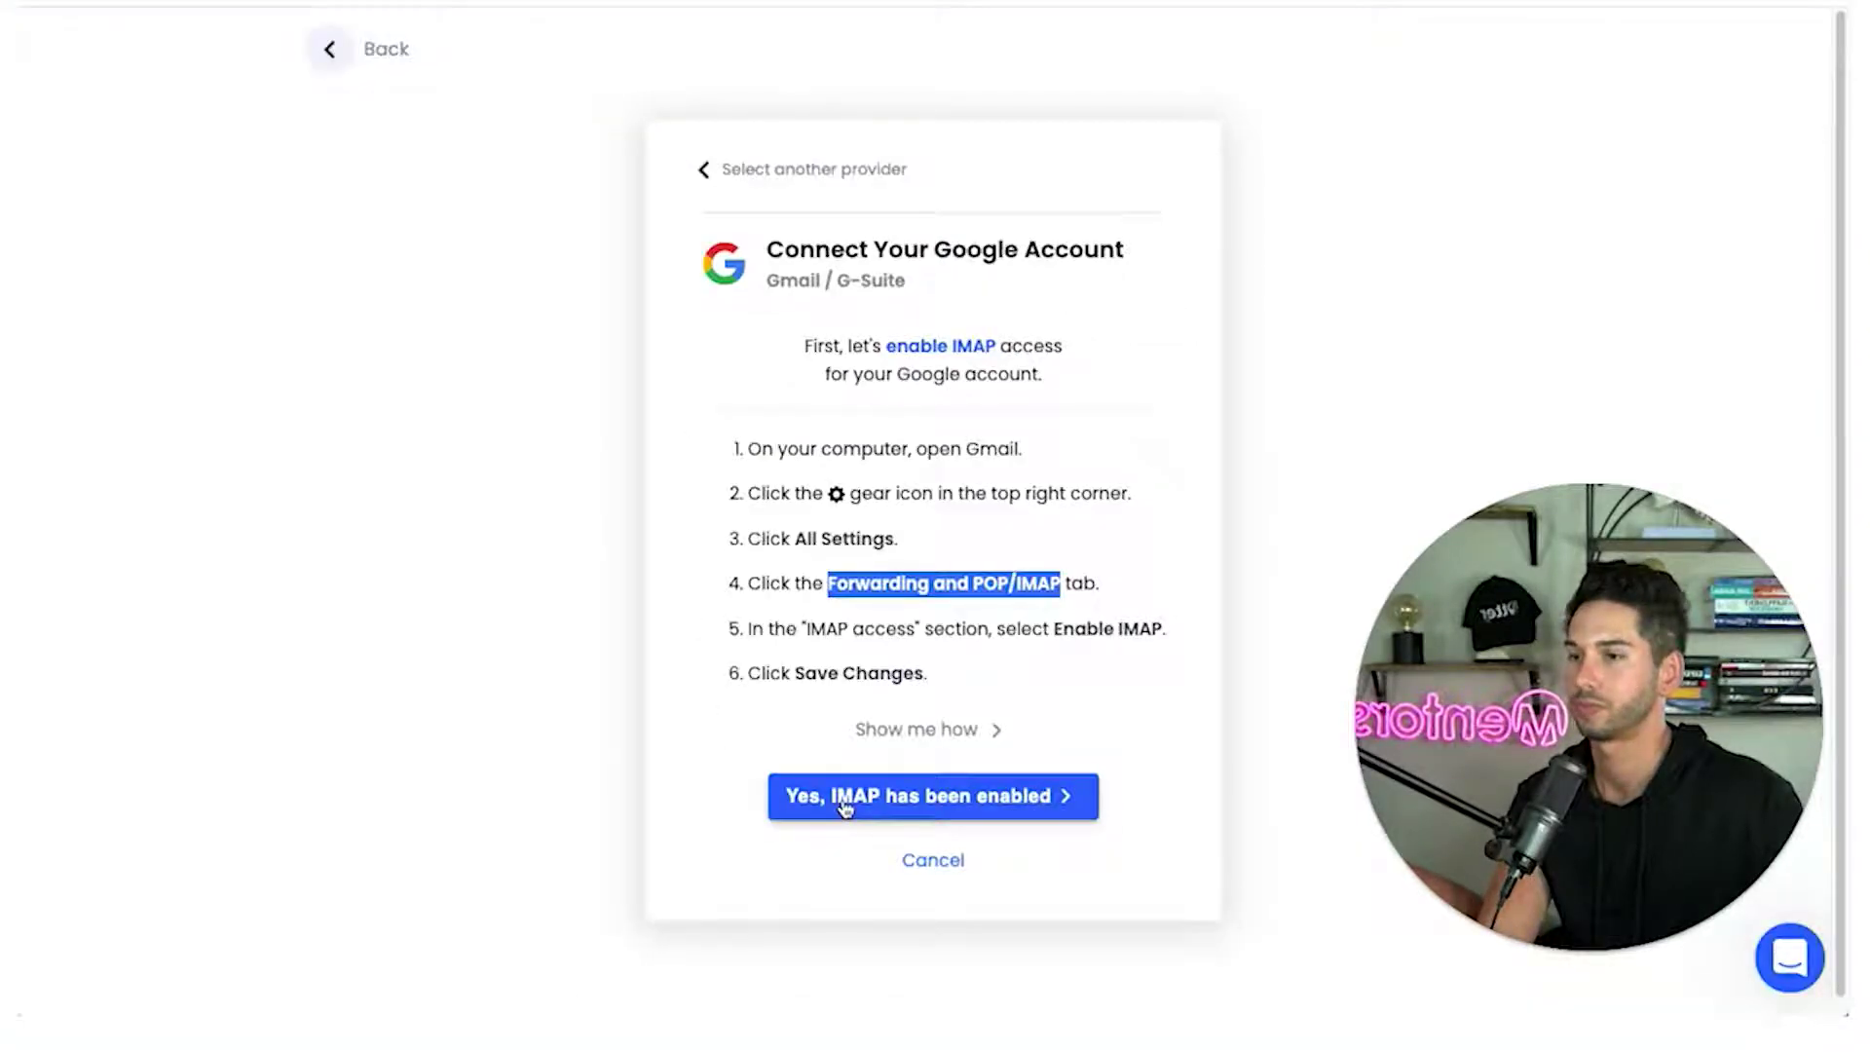
Confirm in Instantly that IMAP has been enabled, then return to the new mailbox's Gmail inbox
{"action": "left_click", "coordinate": [845, 807]}
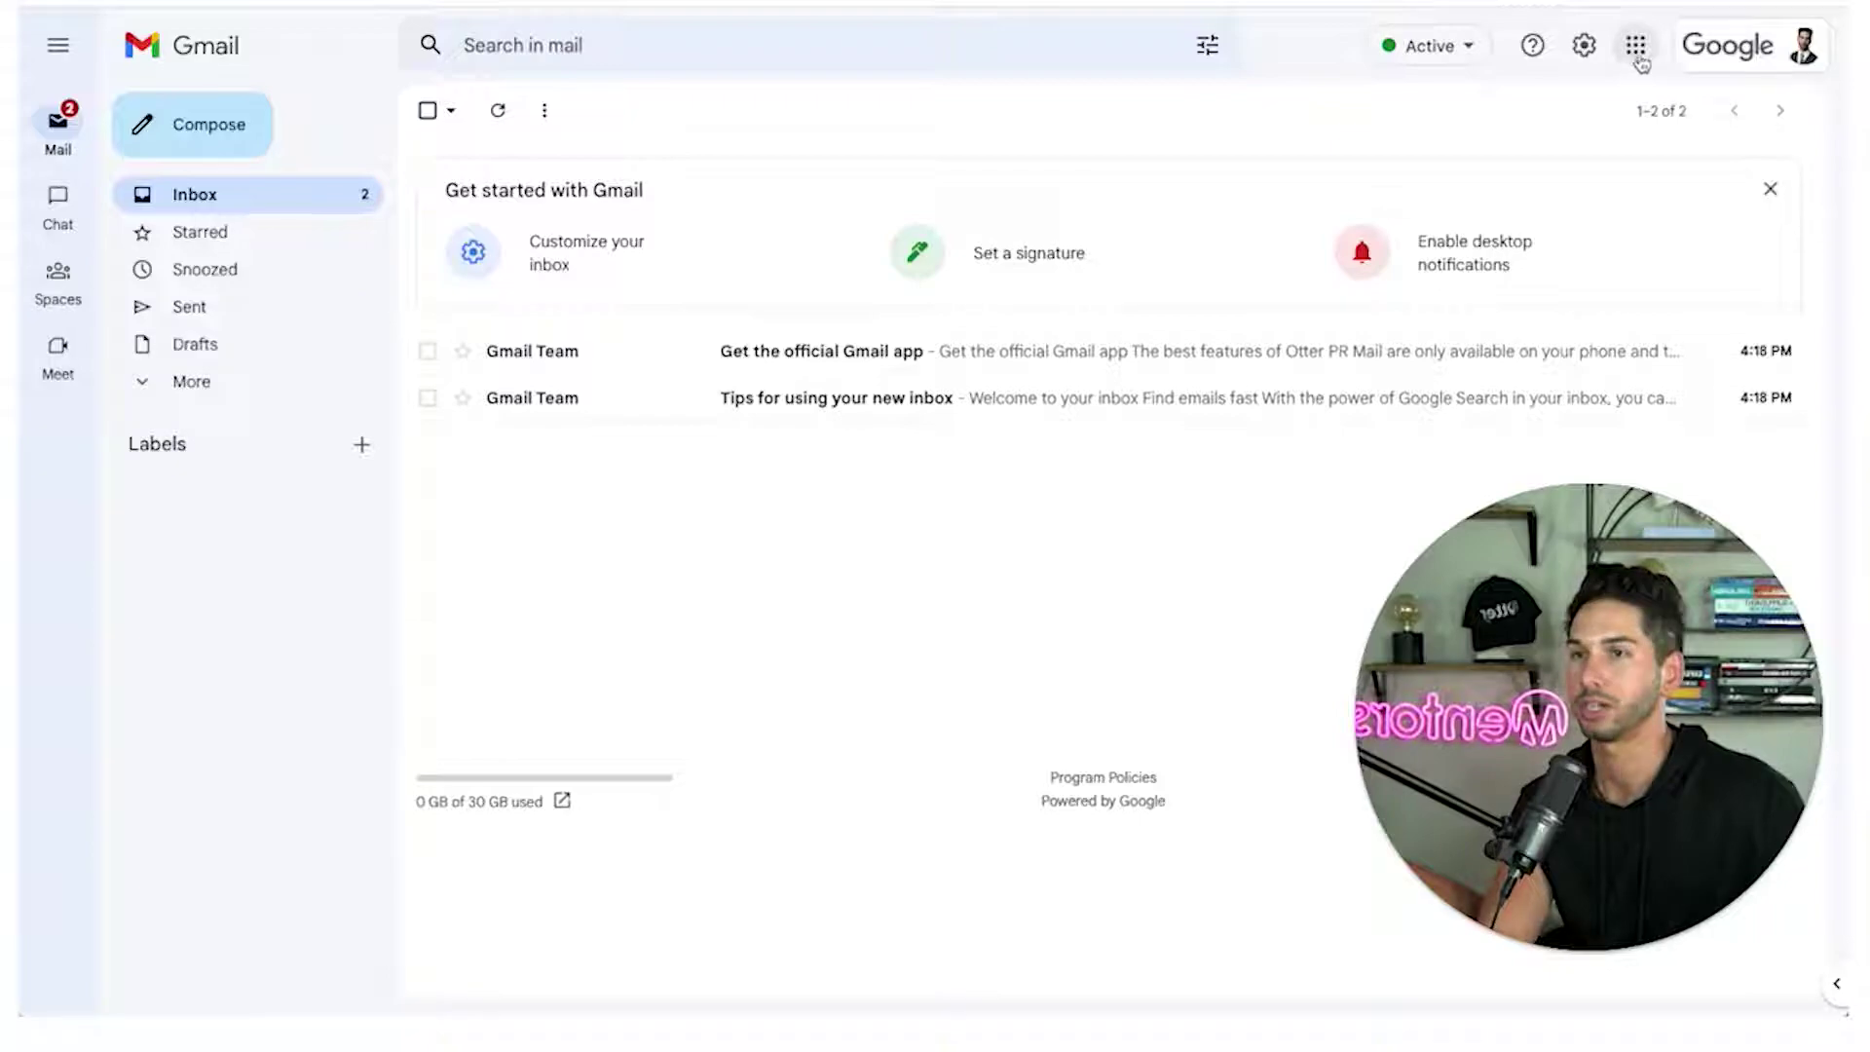
{"action": "left_click", "coordinate": [1637, 47]}
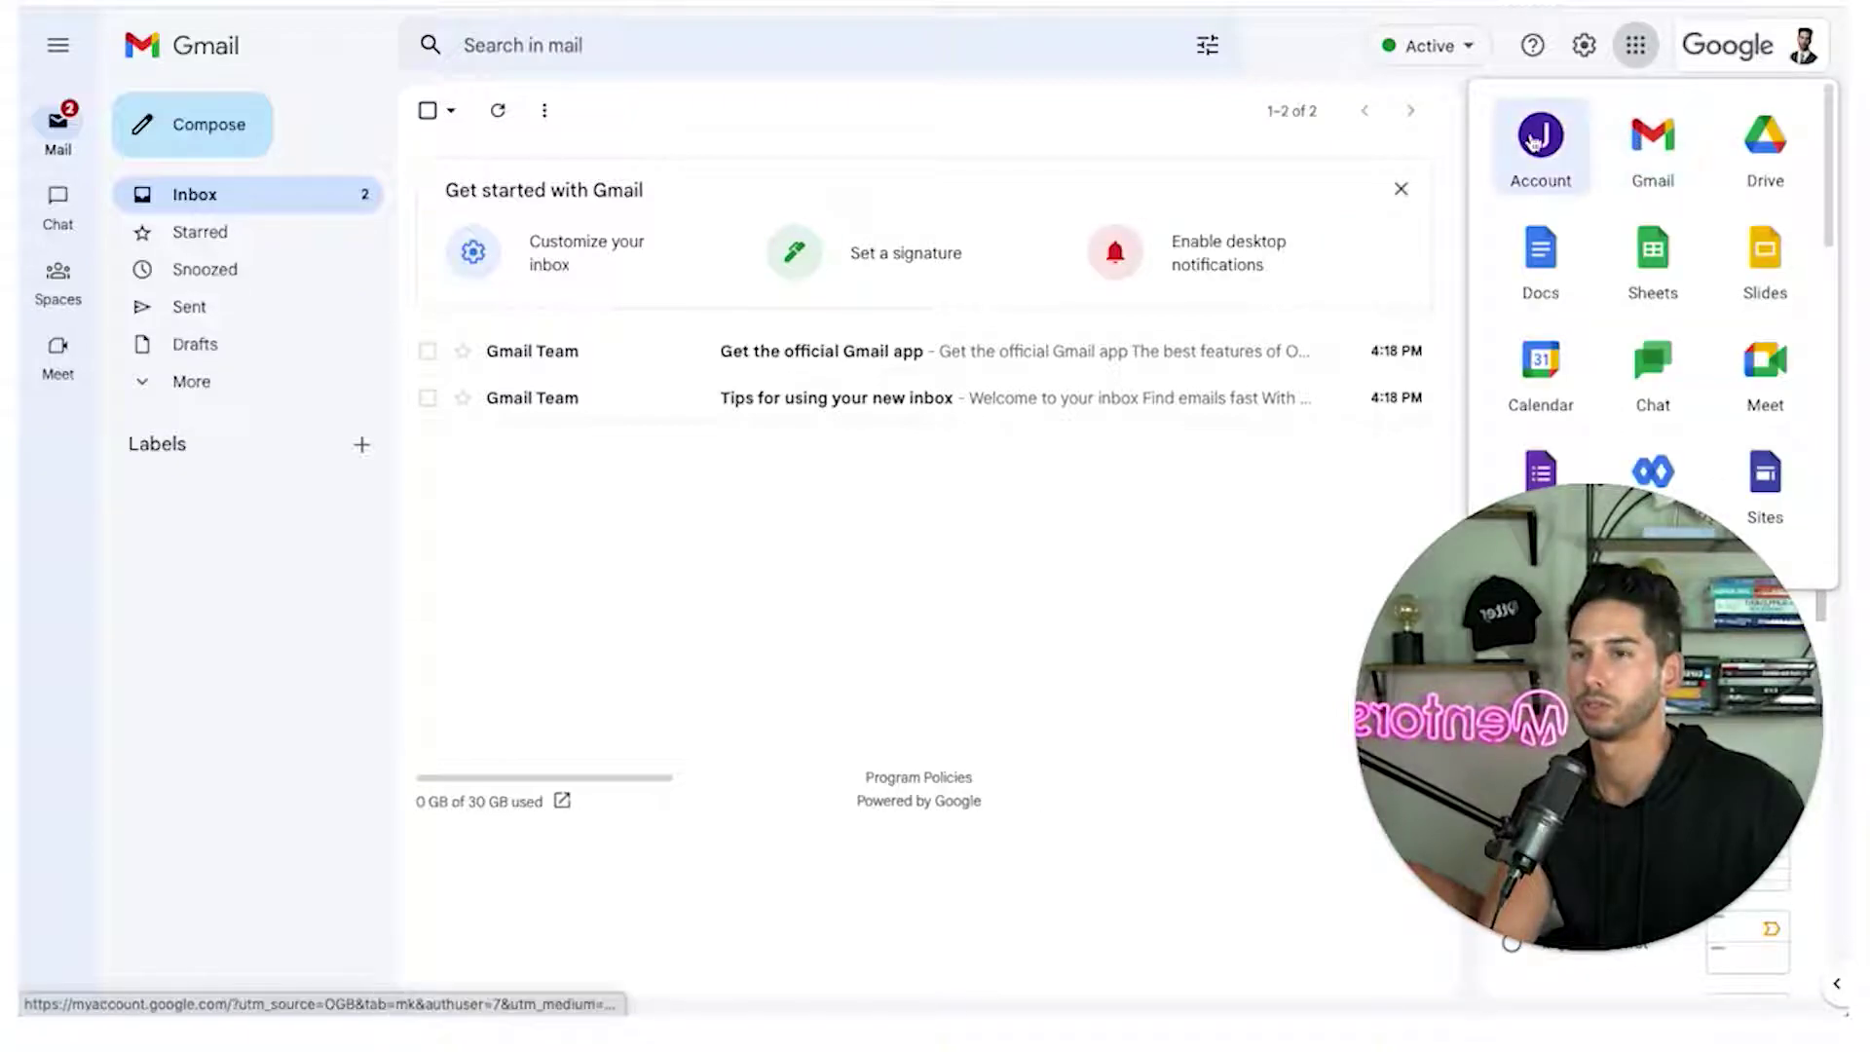
Open 2-Step Verification under Google Account Security and re-verify with the account password
{"action": "left_click", "coordinate": [1532, 142]}
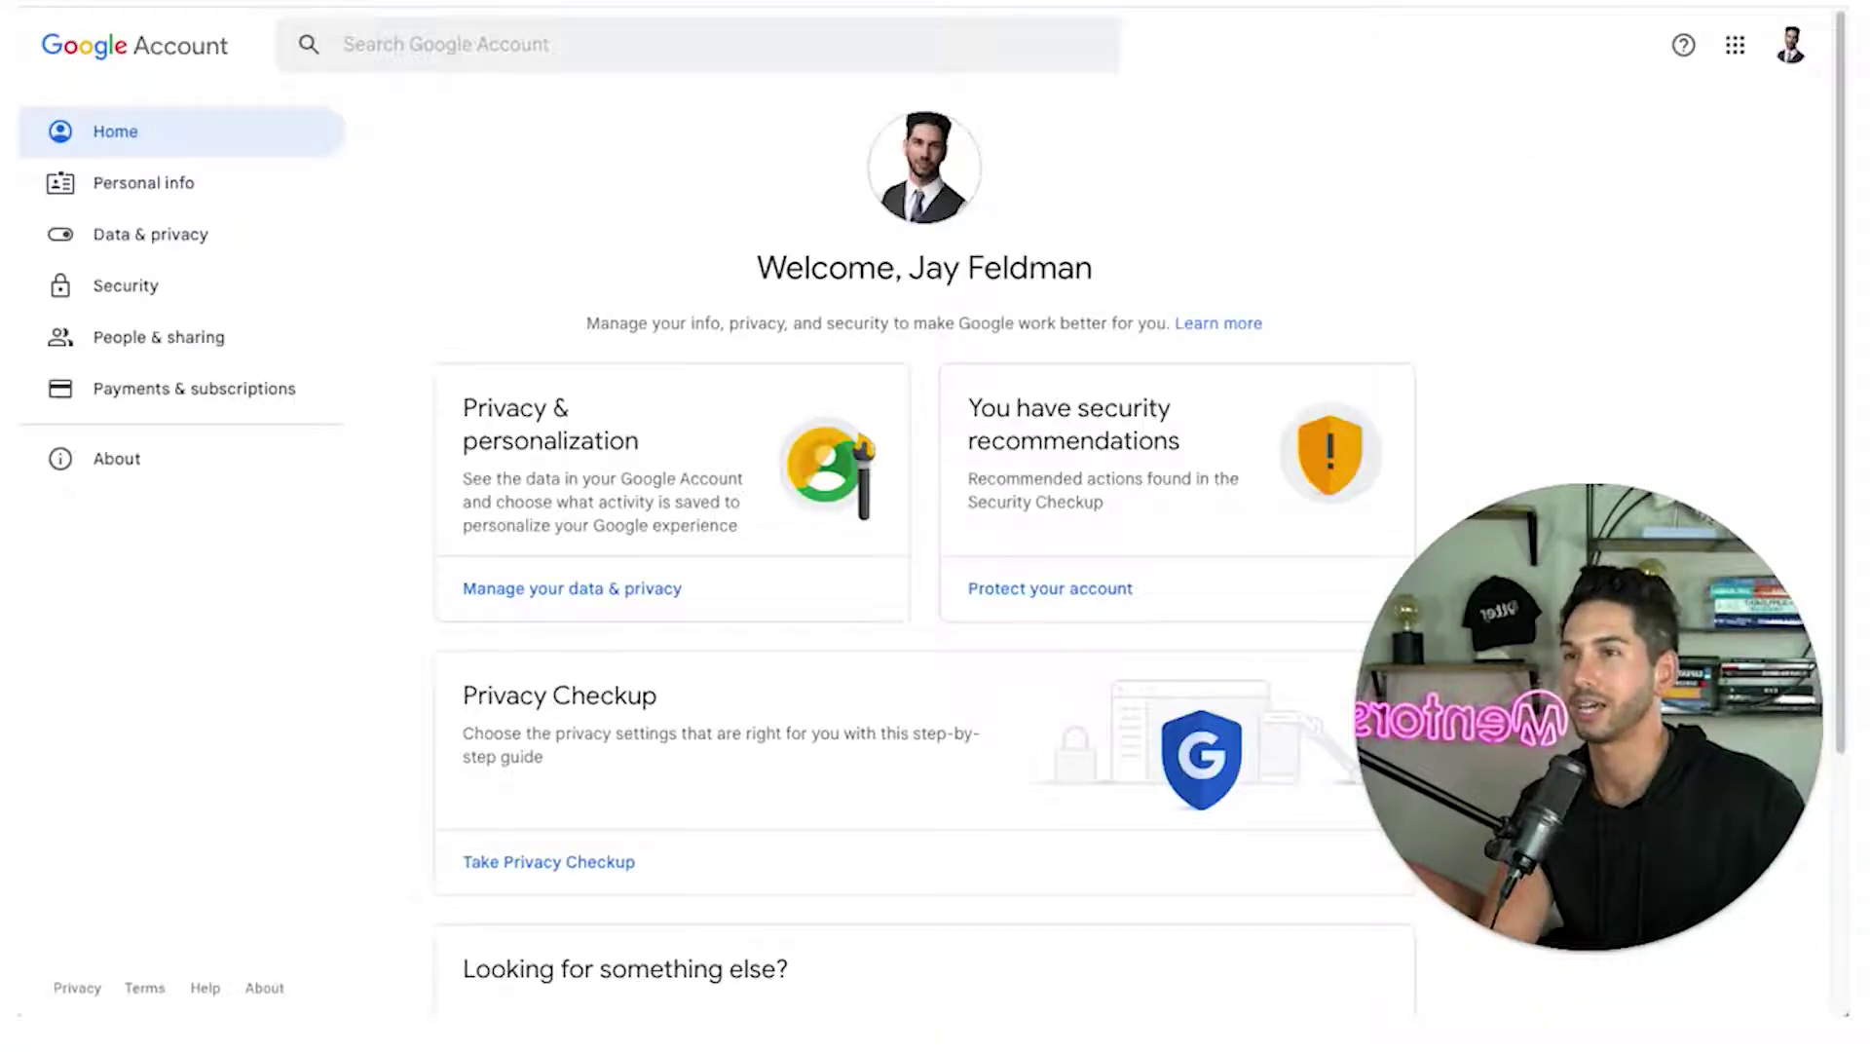
{"action": "left_click", "coordinate": [156, 308]}
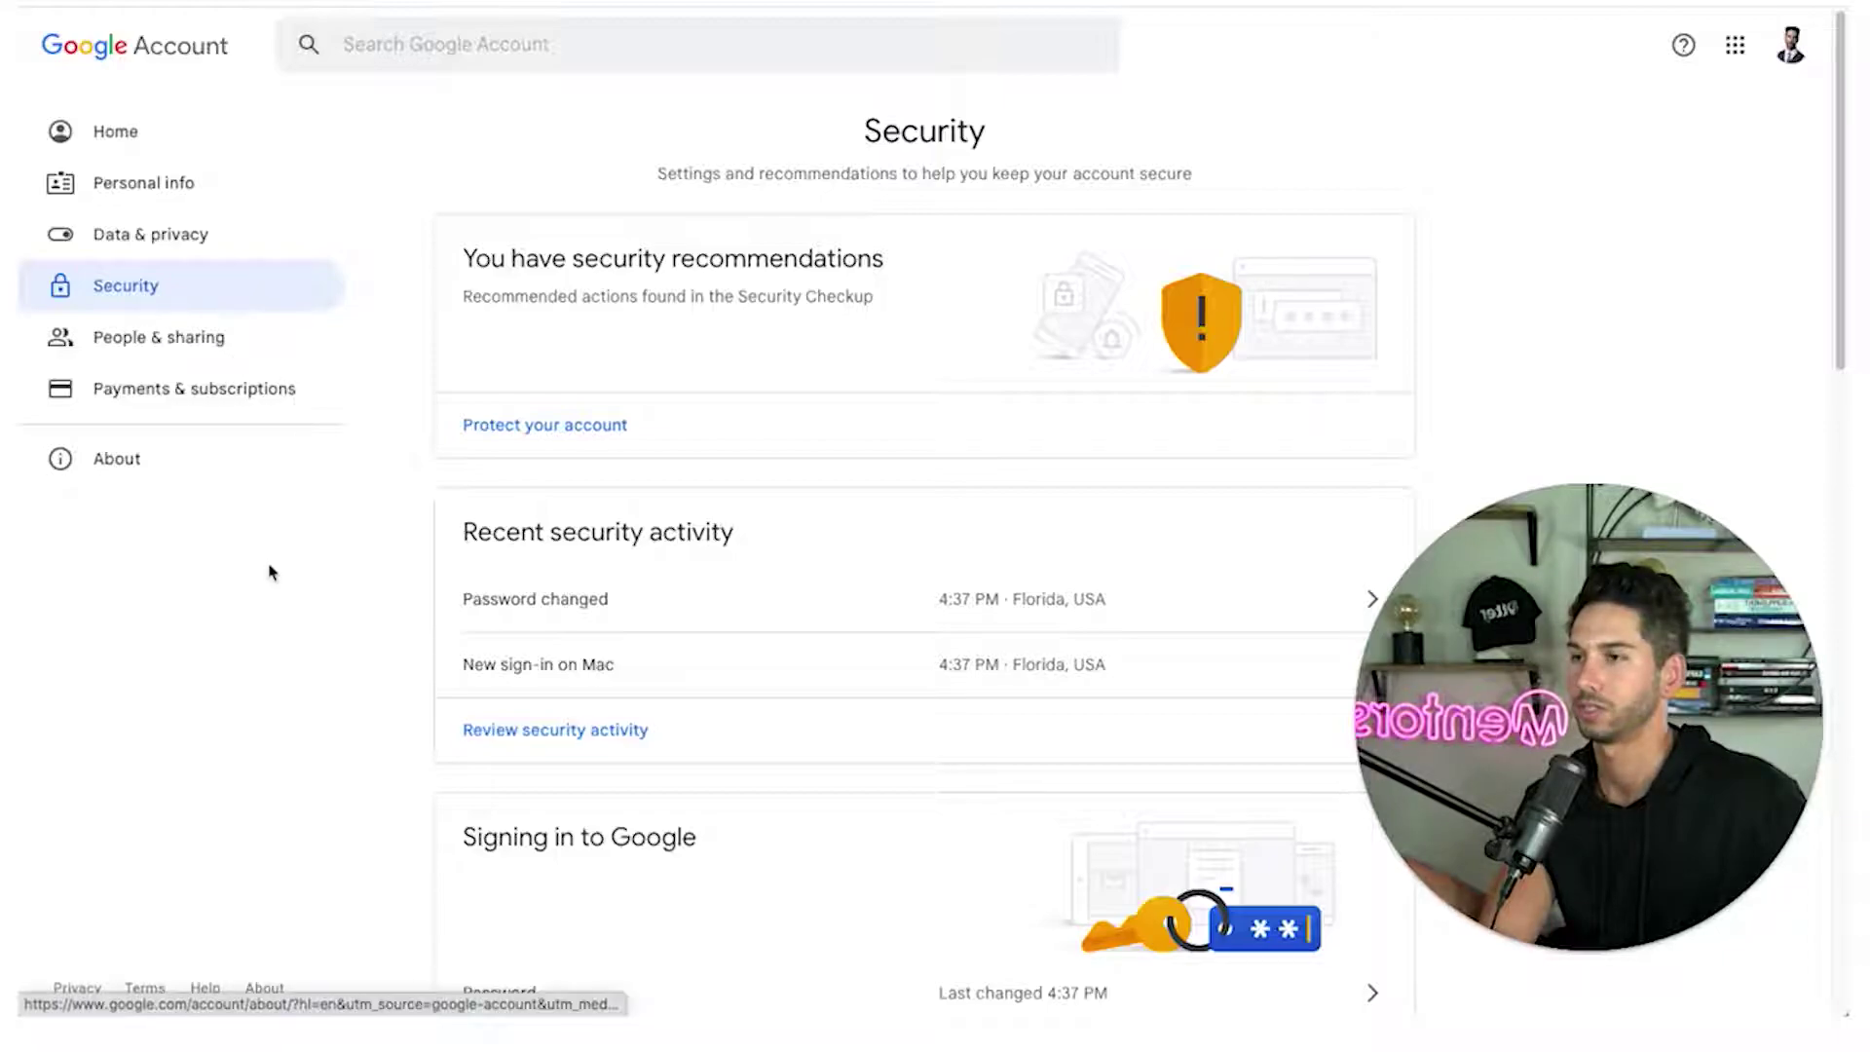
{"action": "scroll", "coordinate": [270, 572], "scroll_direction": "down", "scroll_amount": 3}
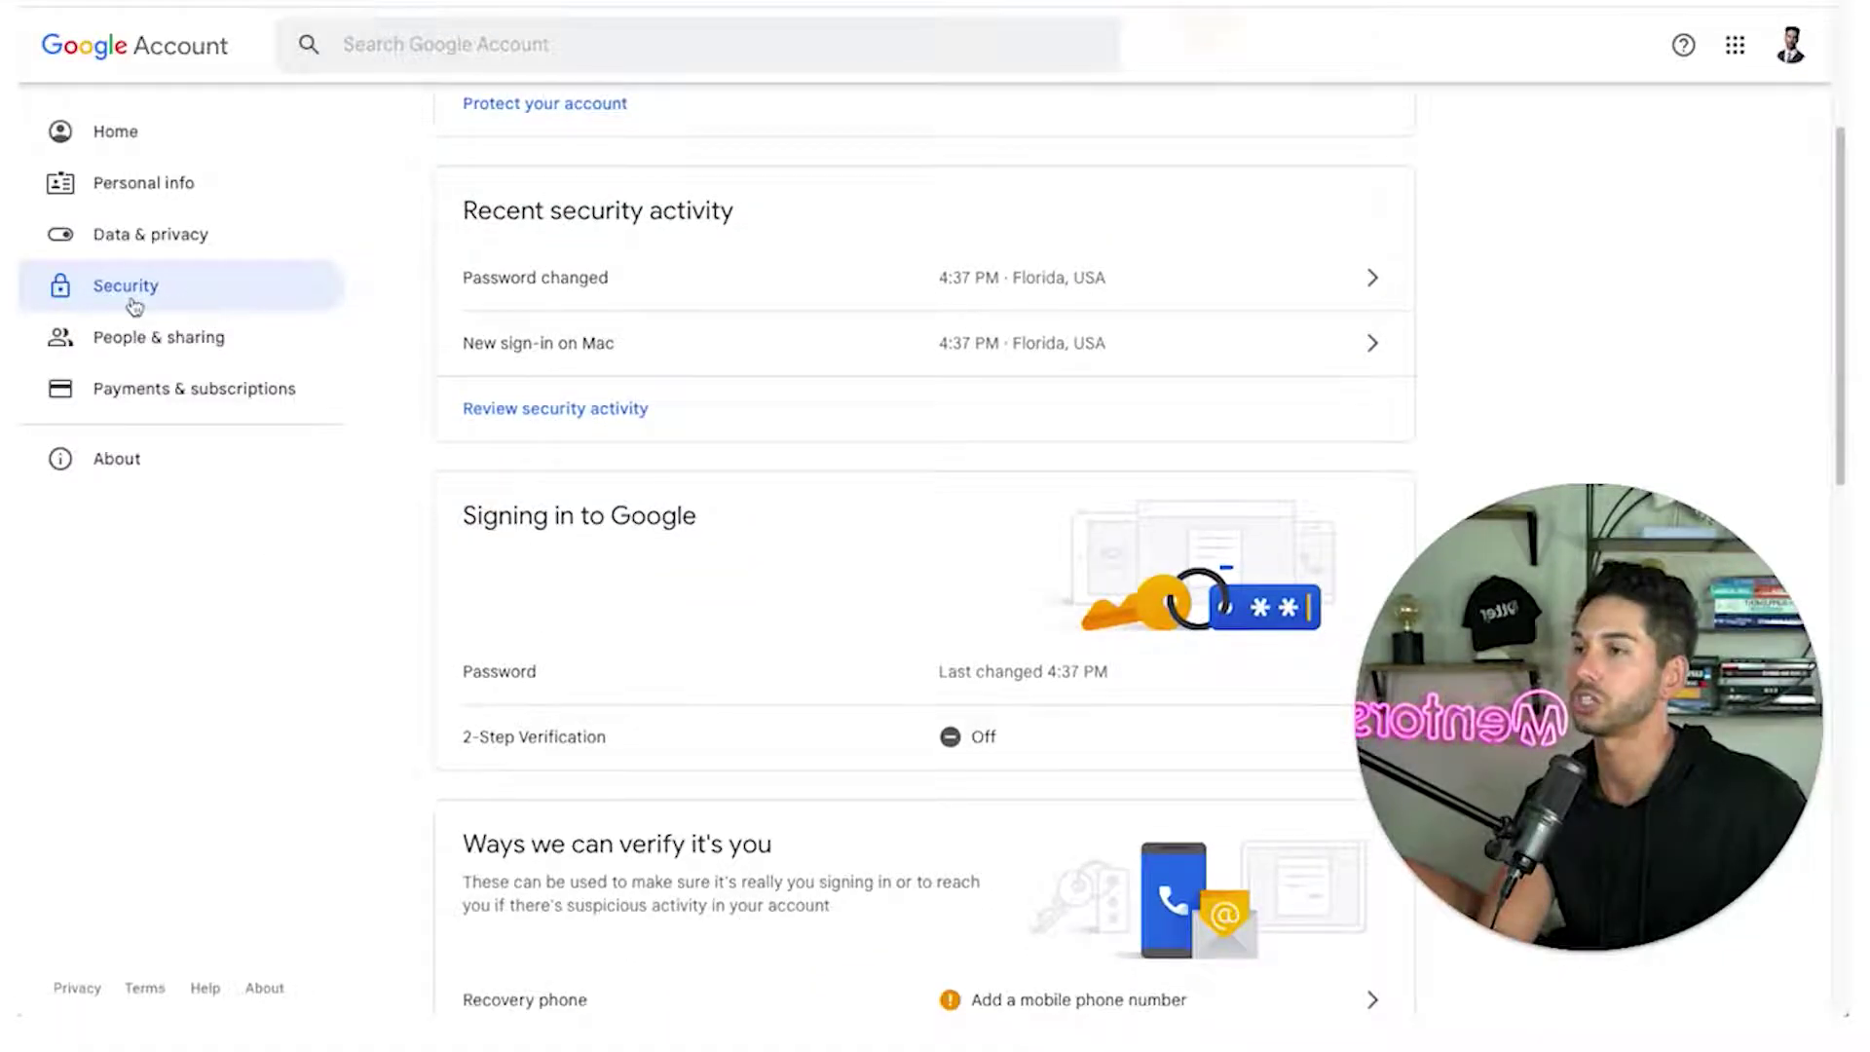
{"action": "left_click", "coordinate": [802, 738]}
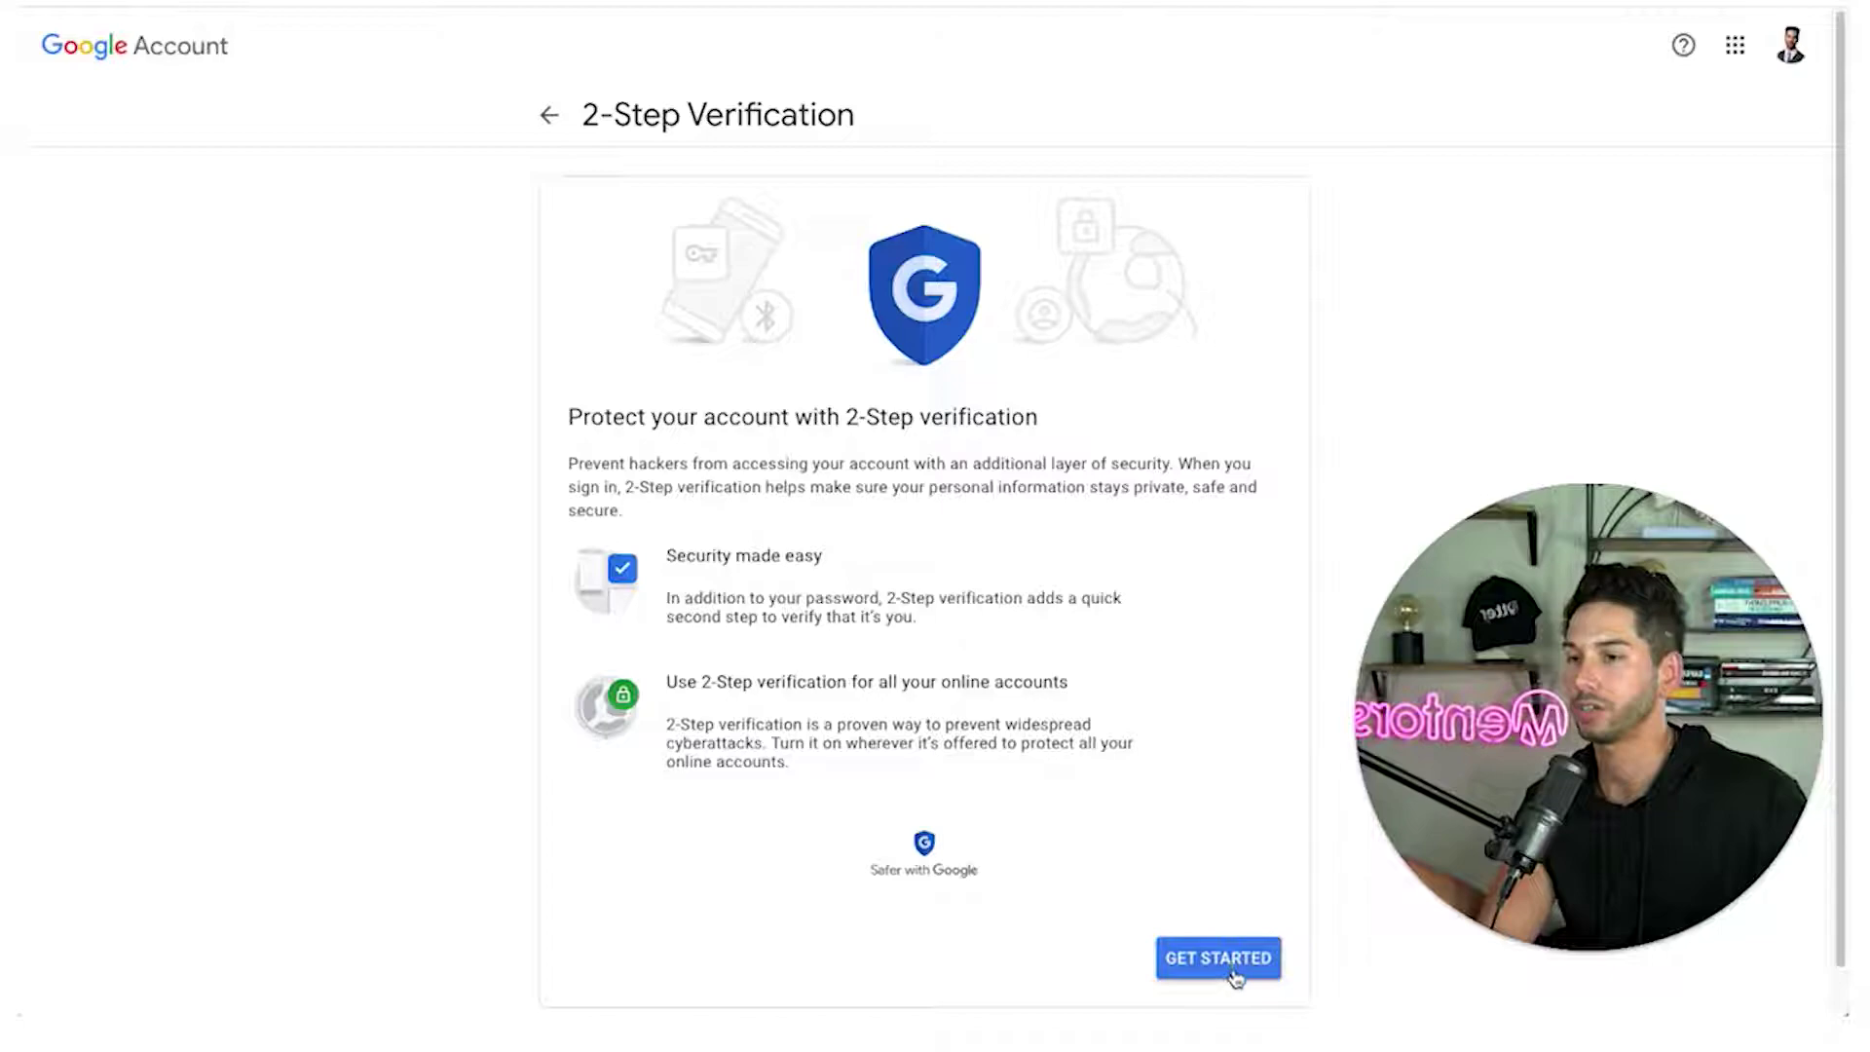
{"action": "left_click", "coordinate": [1229, 971]}
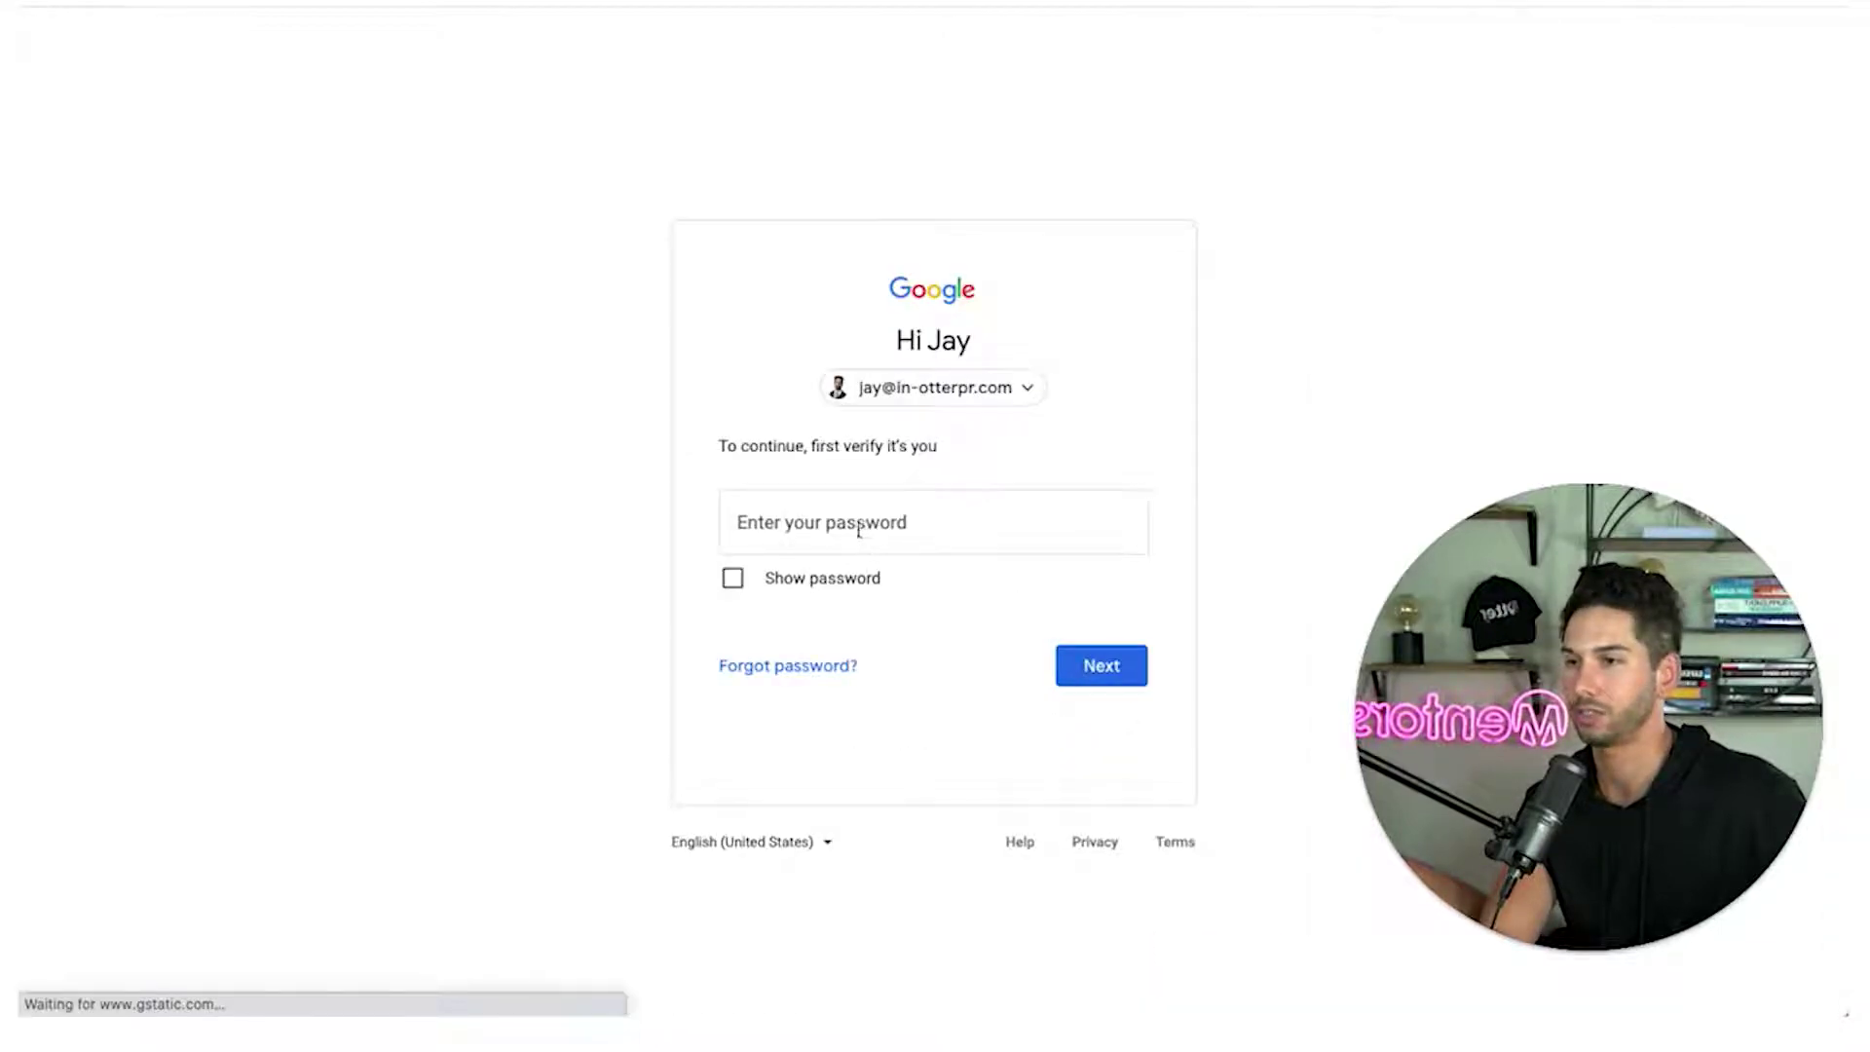
{"action": "left_click", "coordinate": [857, 526]}
{"action": "type", "text": "•••••••••"}
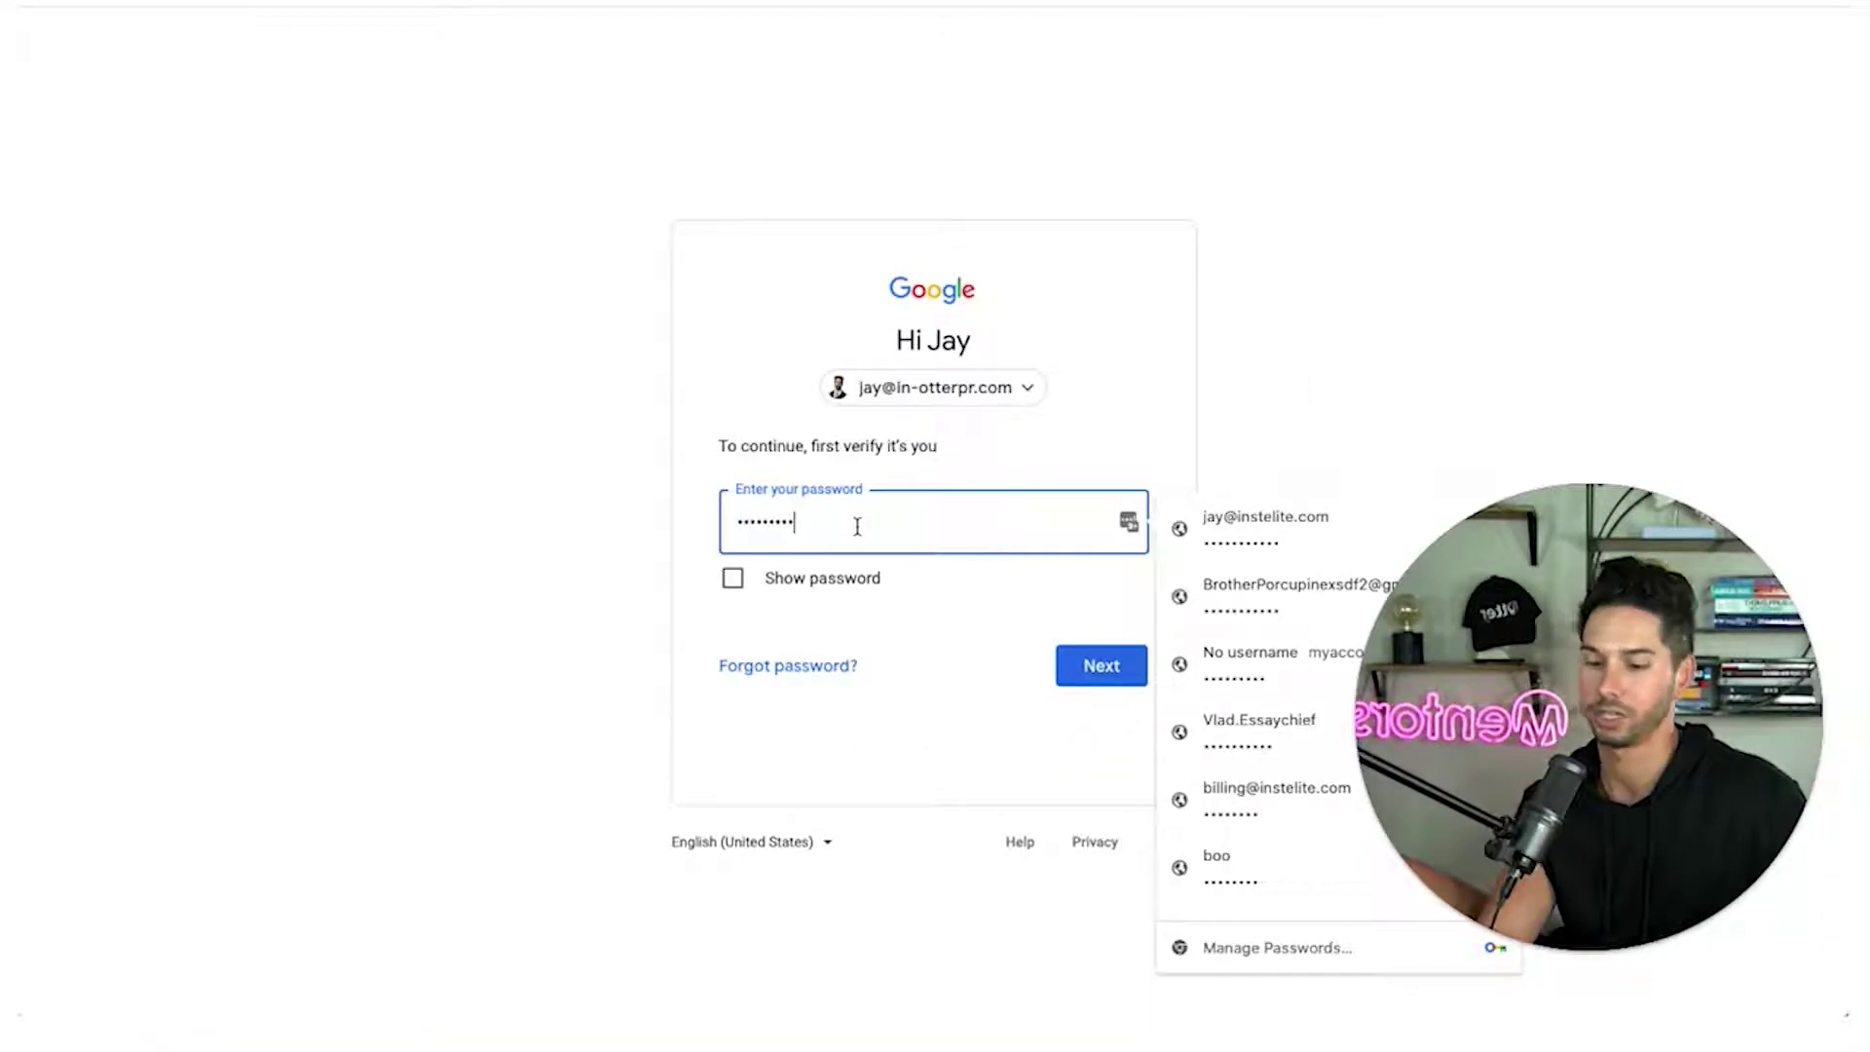
{"action": "key", "text": "Return"}
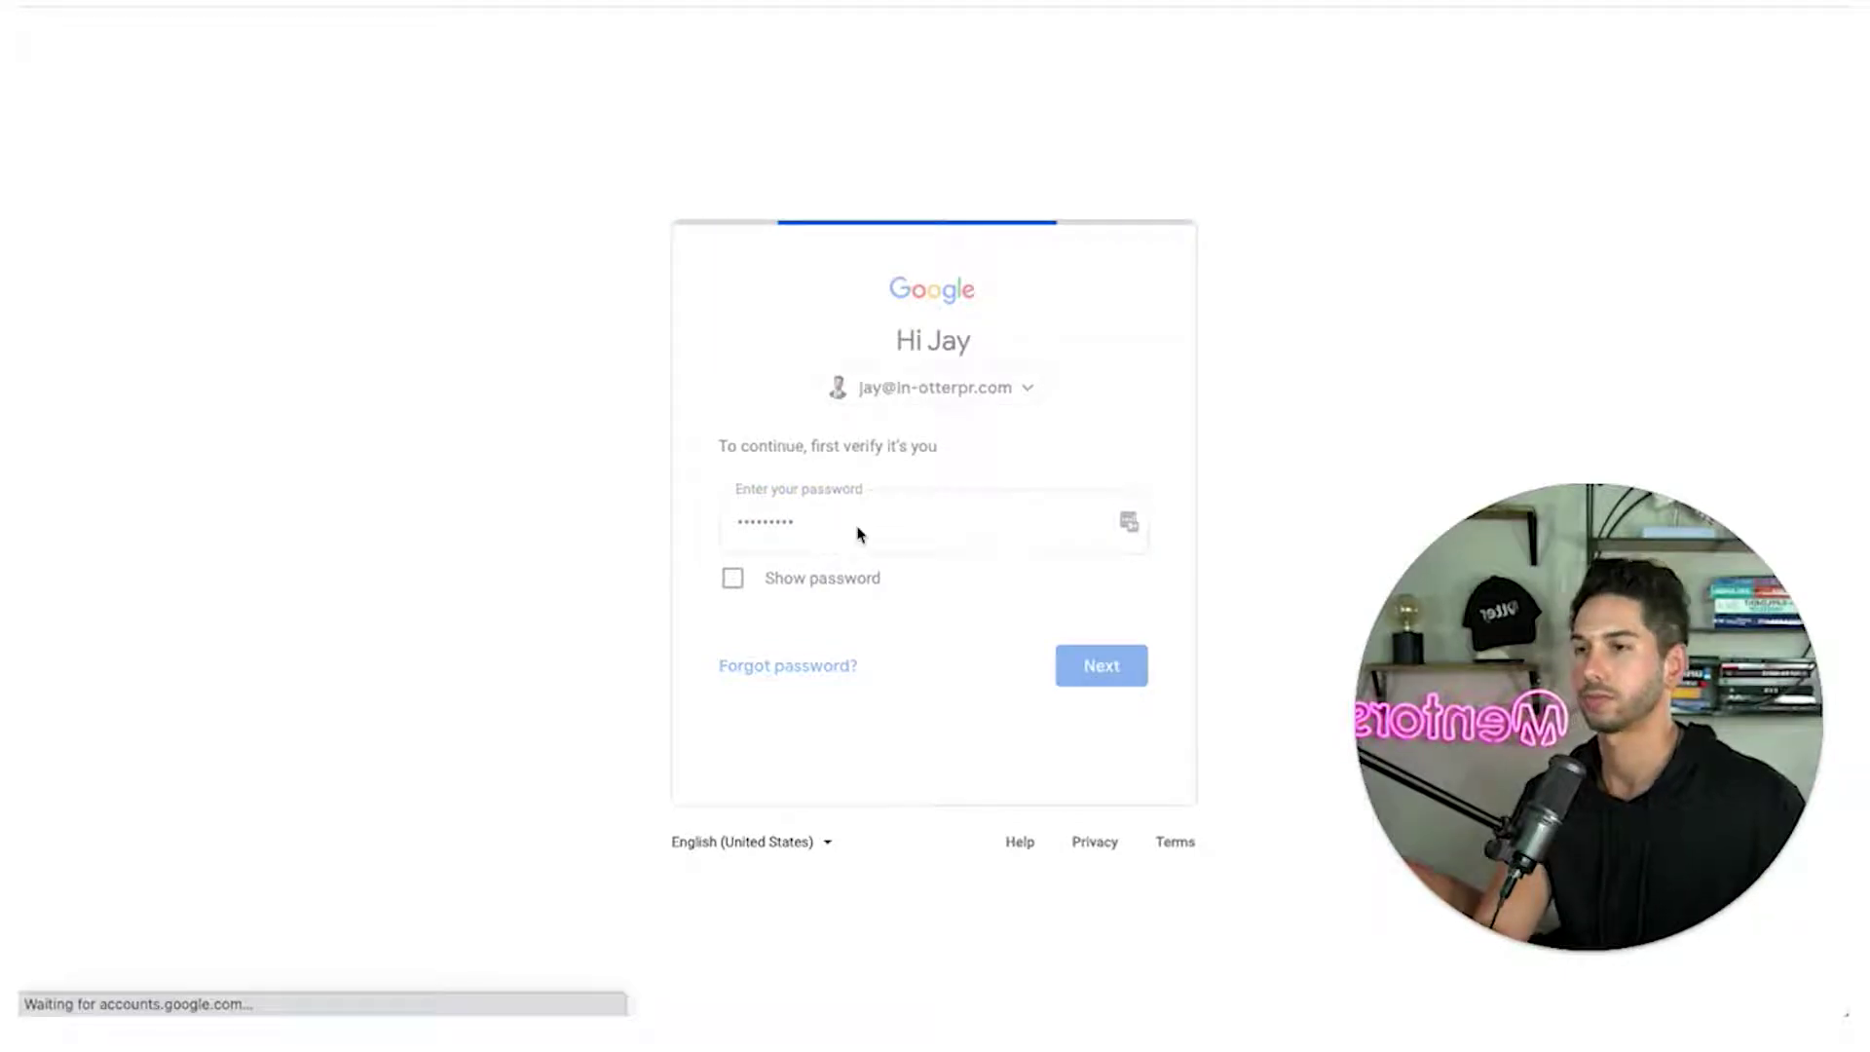
Confirm 2-Step Verification is on and go back to the Security page's signing-in options
{"action": "left_click", "coordinate": [867, 529]}
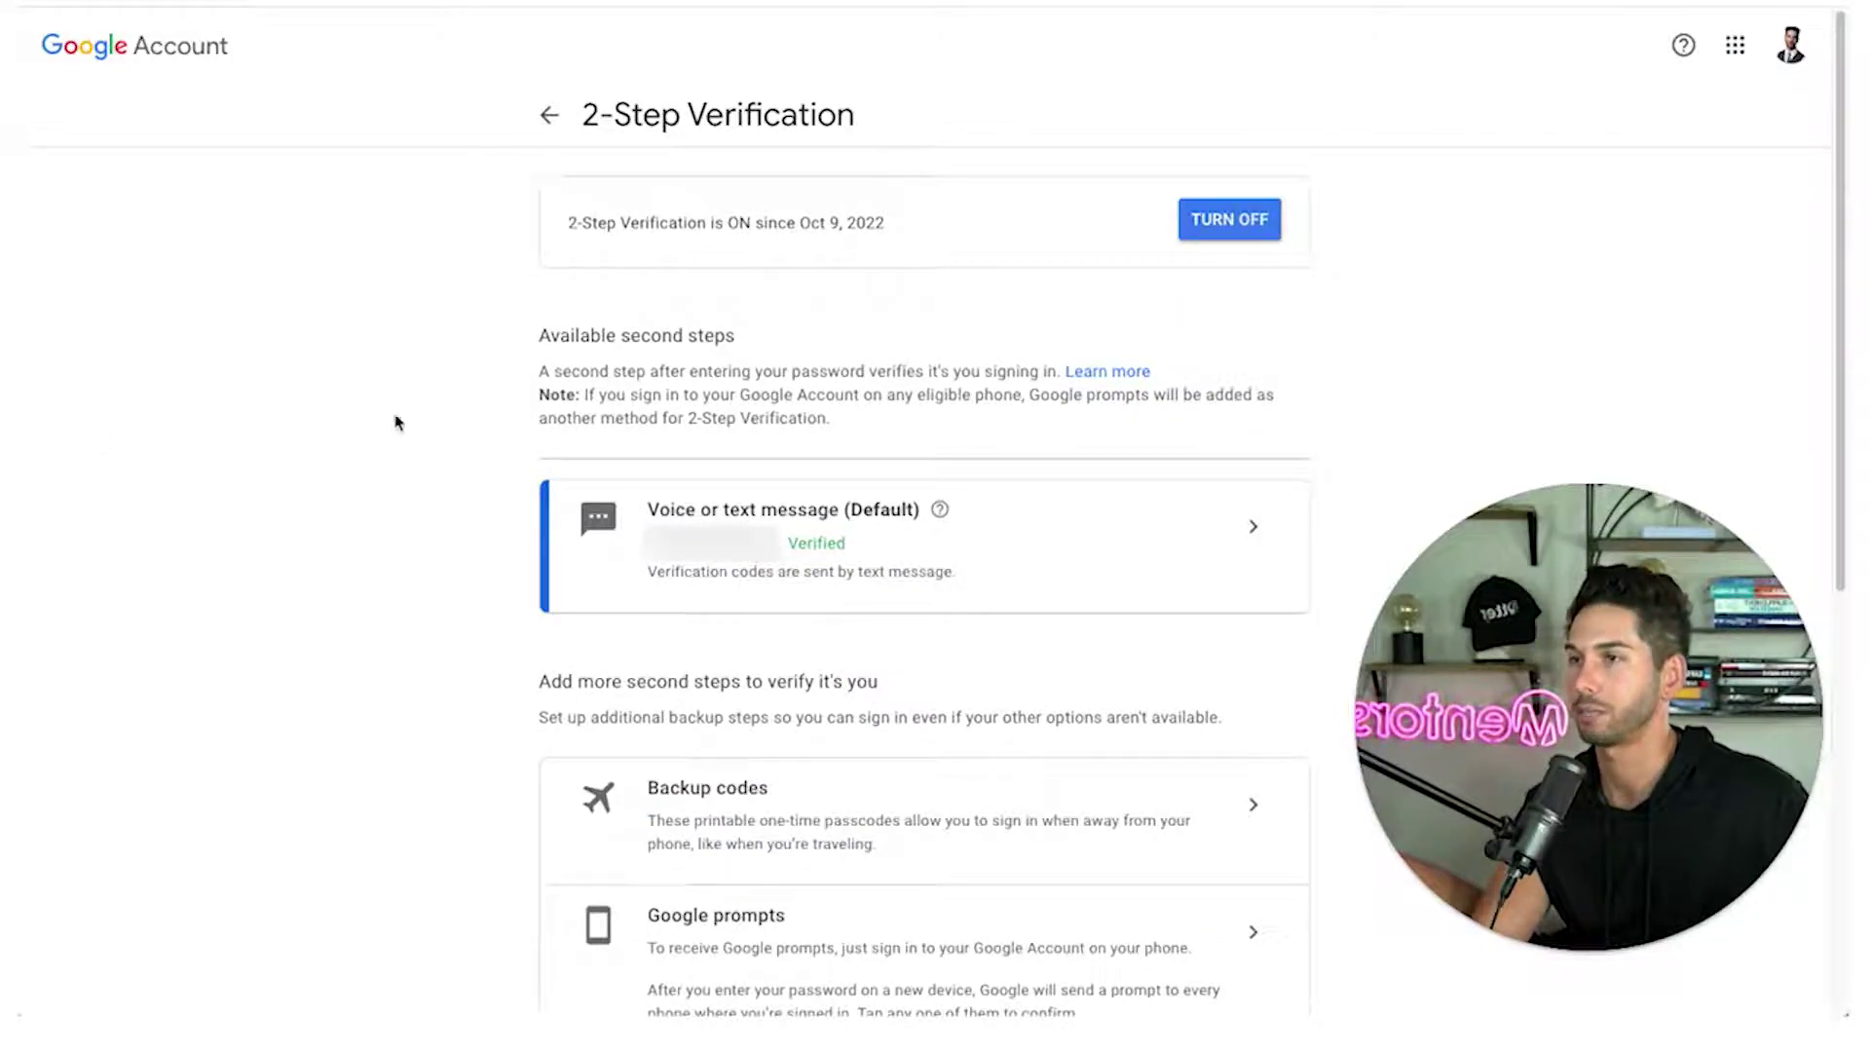
{"action": "scroll", "coordinate": [638, 455], "scroll_direction": "down", "scroll_amount": 9}
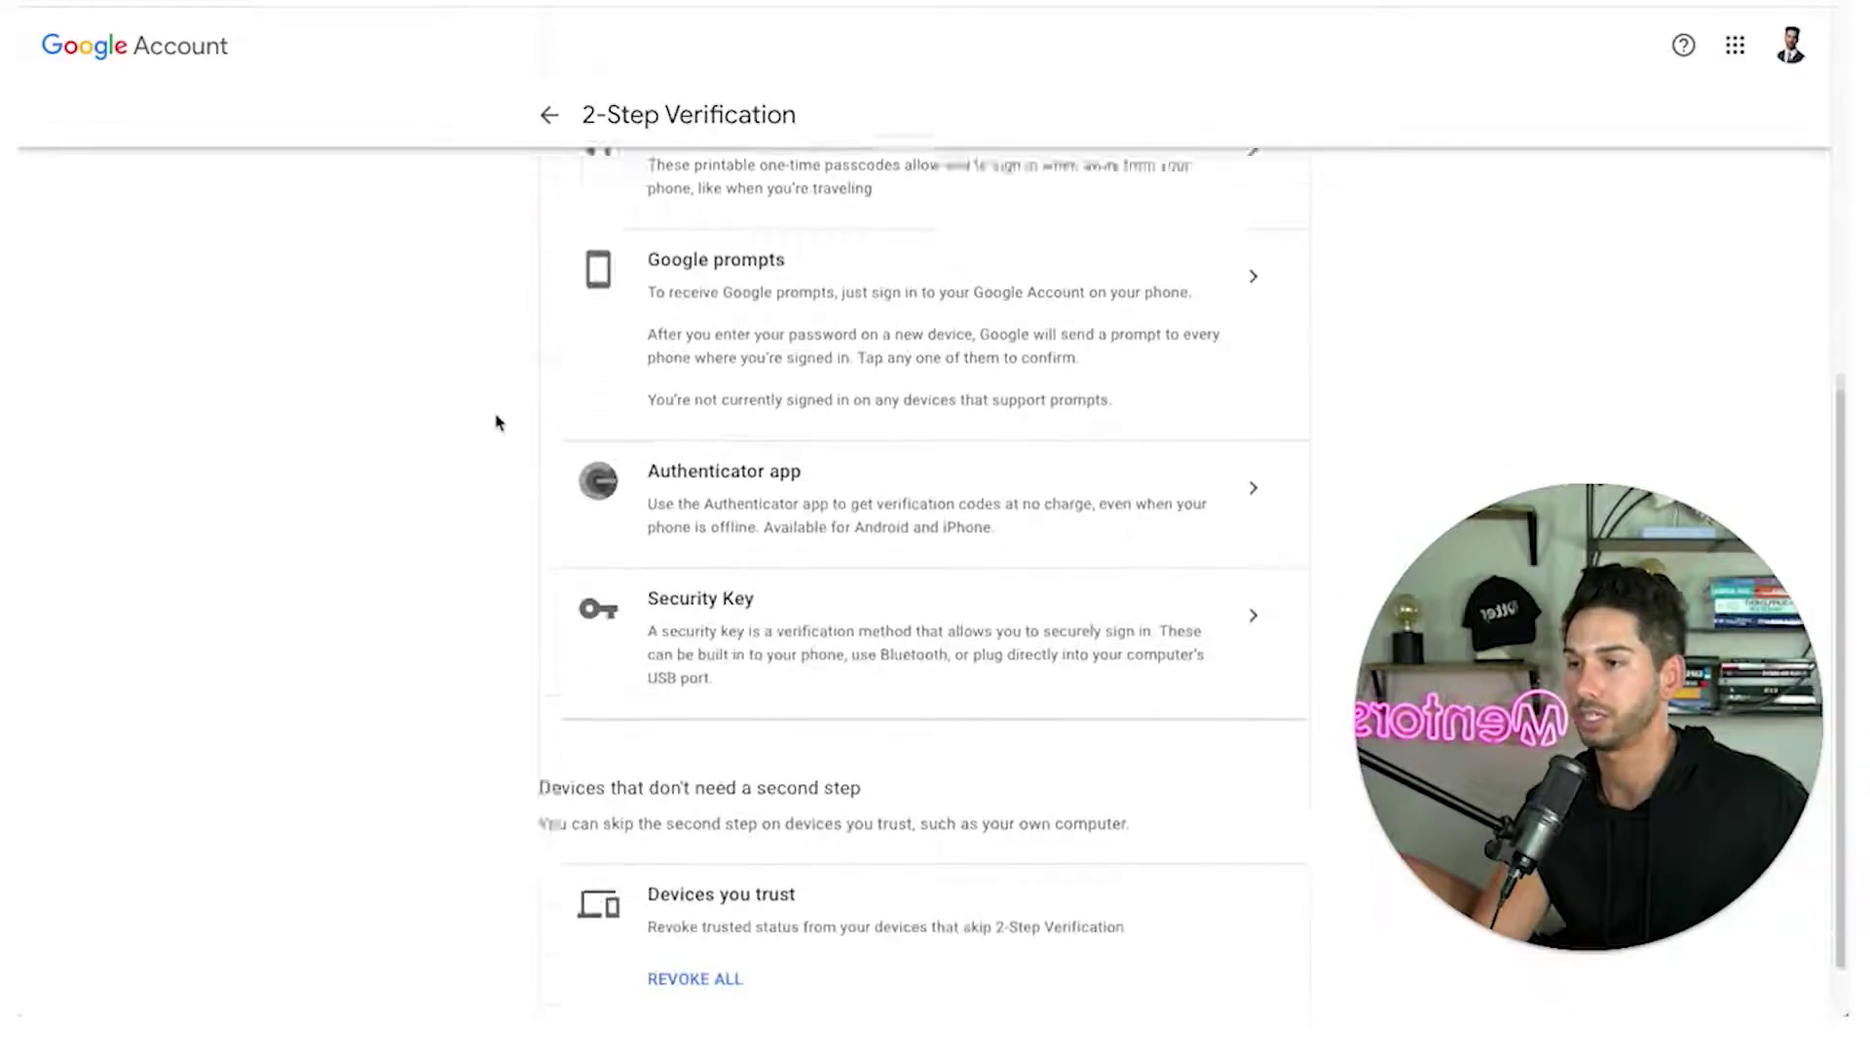
{"action": "scroll", "coordinate": [495, 419], "scroll_direction": "up", "scroll_amount": 9}
{"action": "left_click", "coordinate": [552, 121]}
{"action": "scroll", "coordinate": [694, 514], "scroll_direction": "down", "scroll_amount": 5}
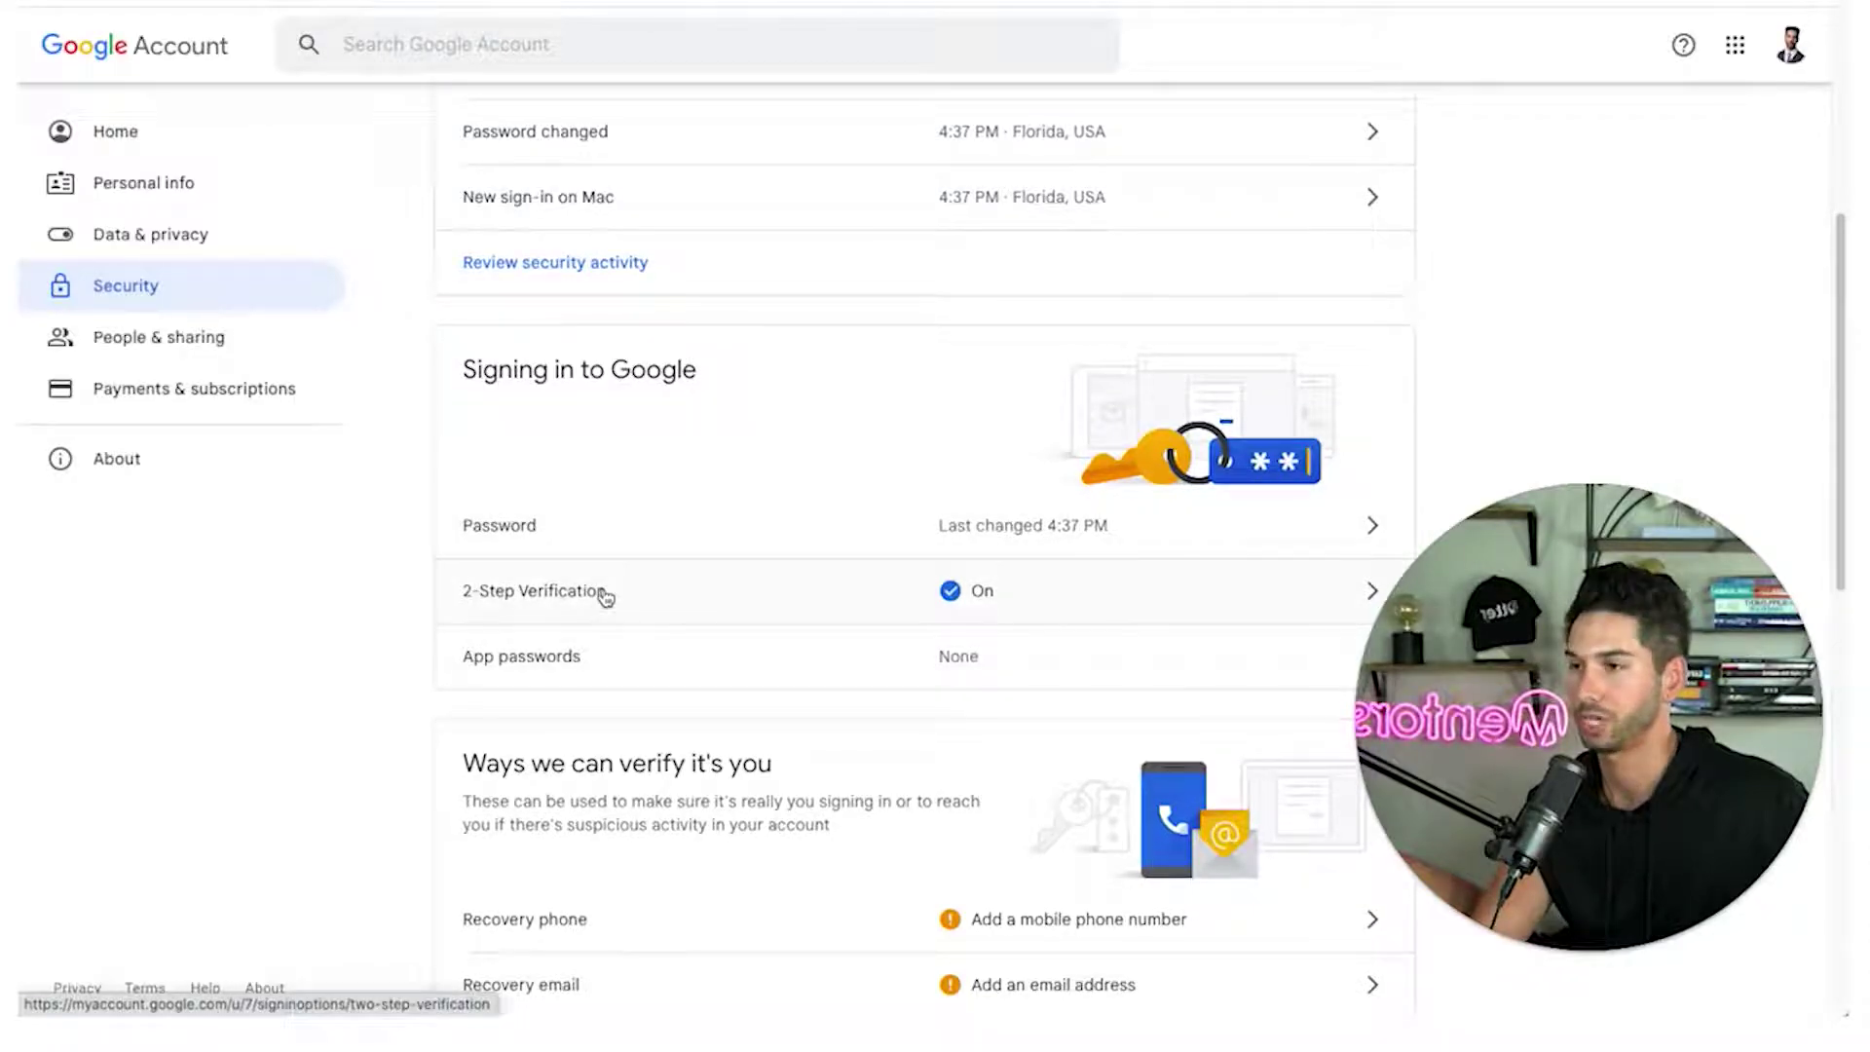
Open App passwords and re-verify with the account password
{"action": "left_click", "coordinate": [591, 672]}
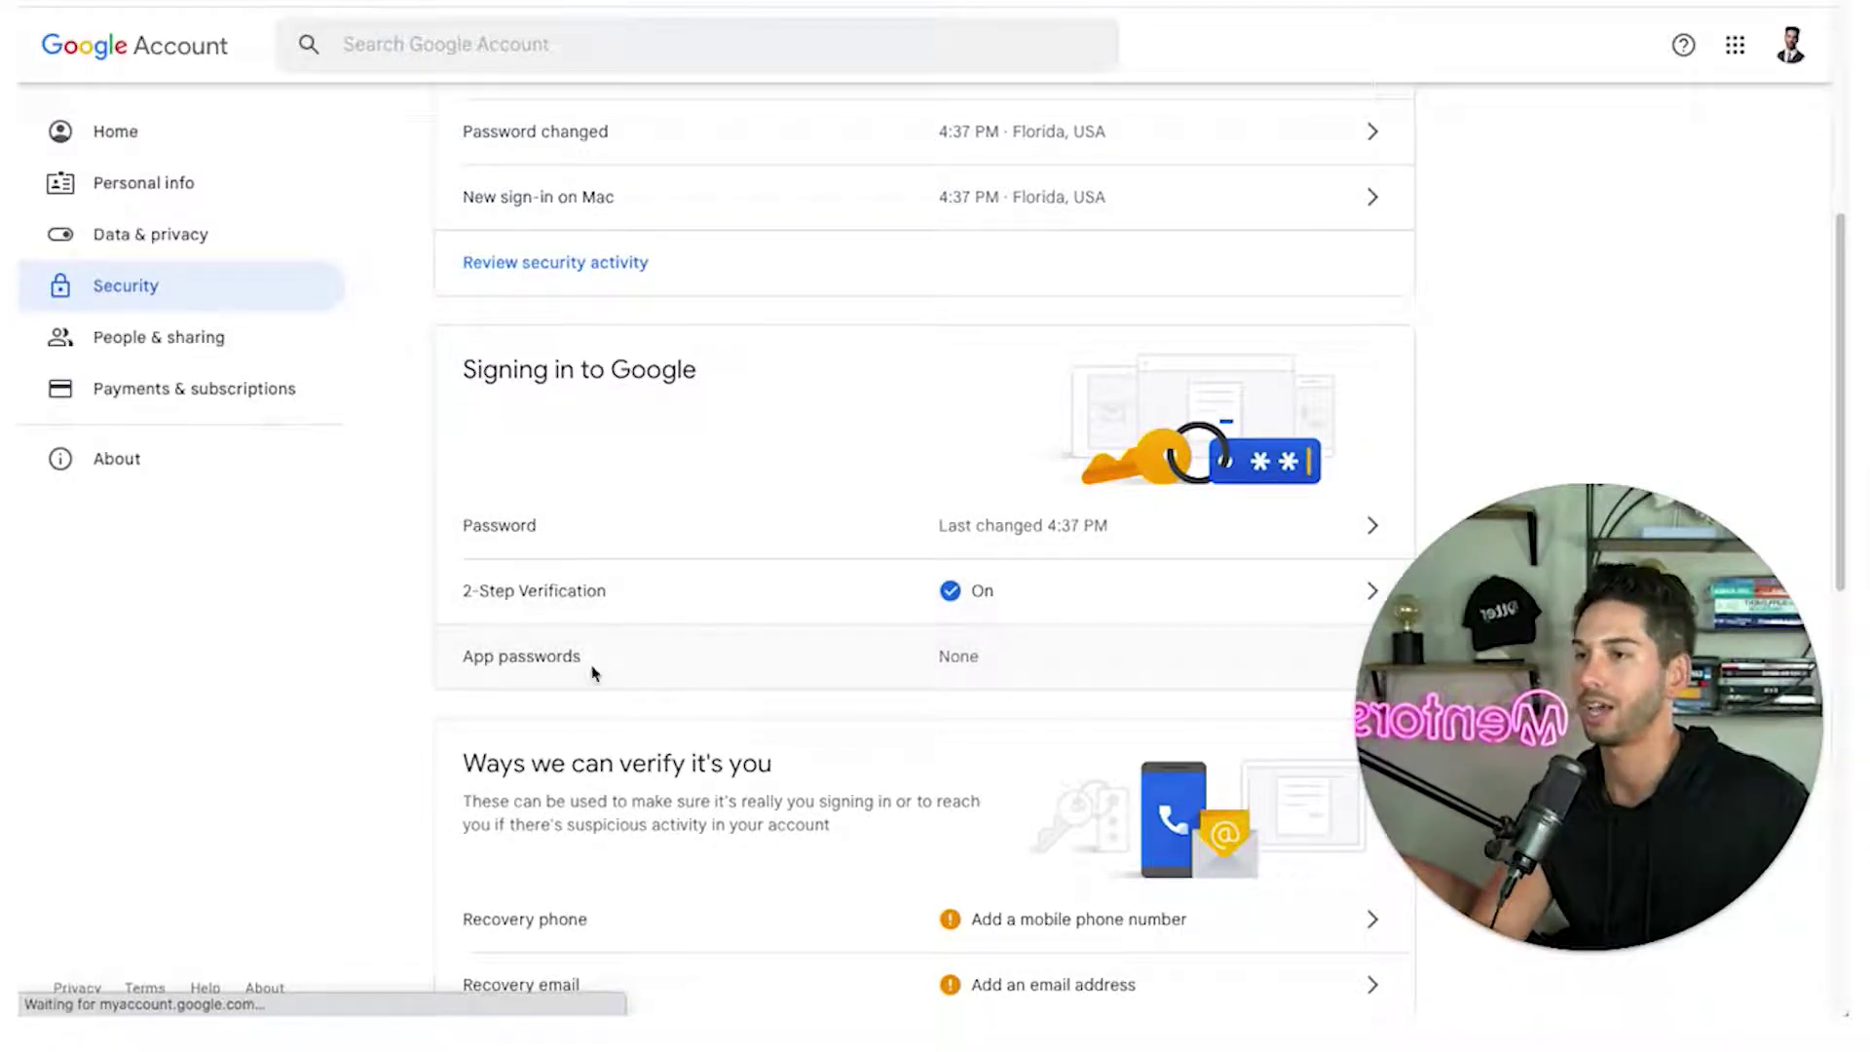
{"action": "left_click", "coordinate": [748, 540]}
{"action": "key", "text": "super+v"}
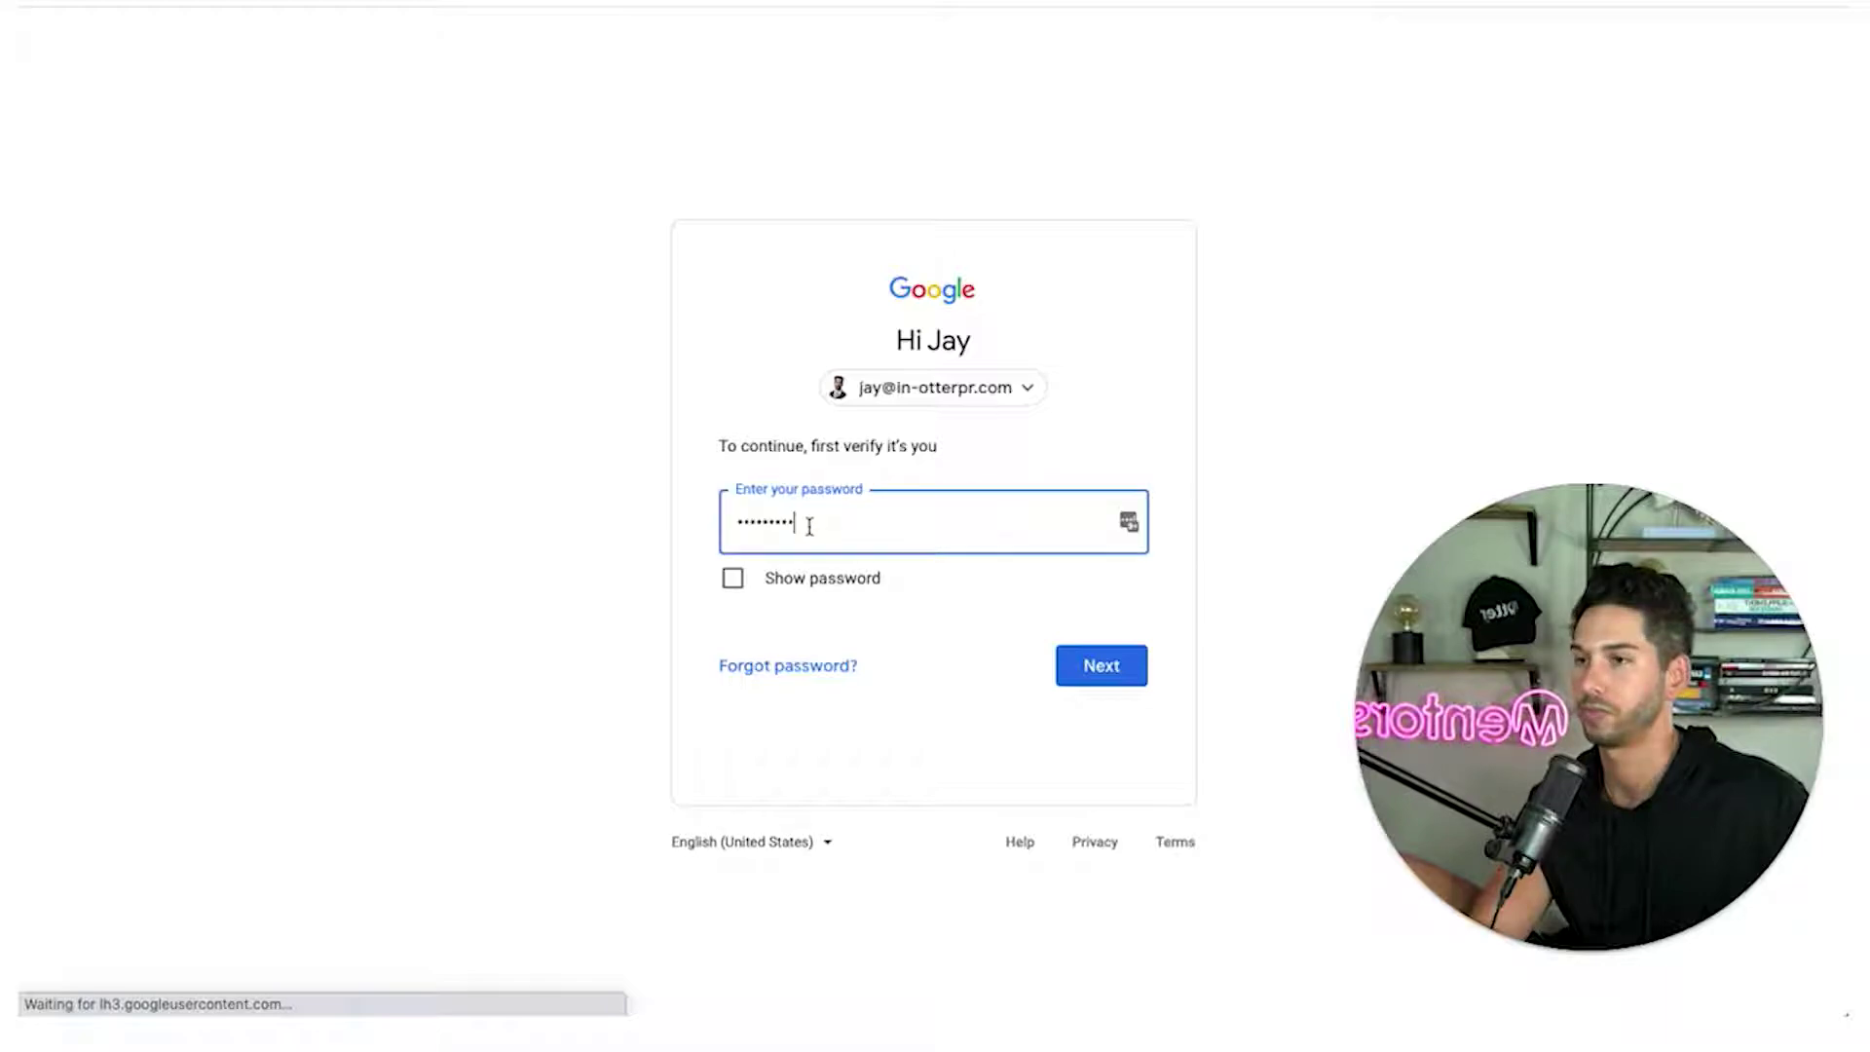
{"action": "type", "text": "*******"}
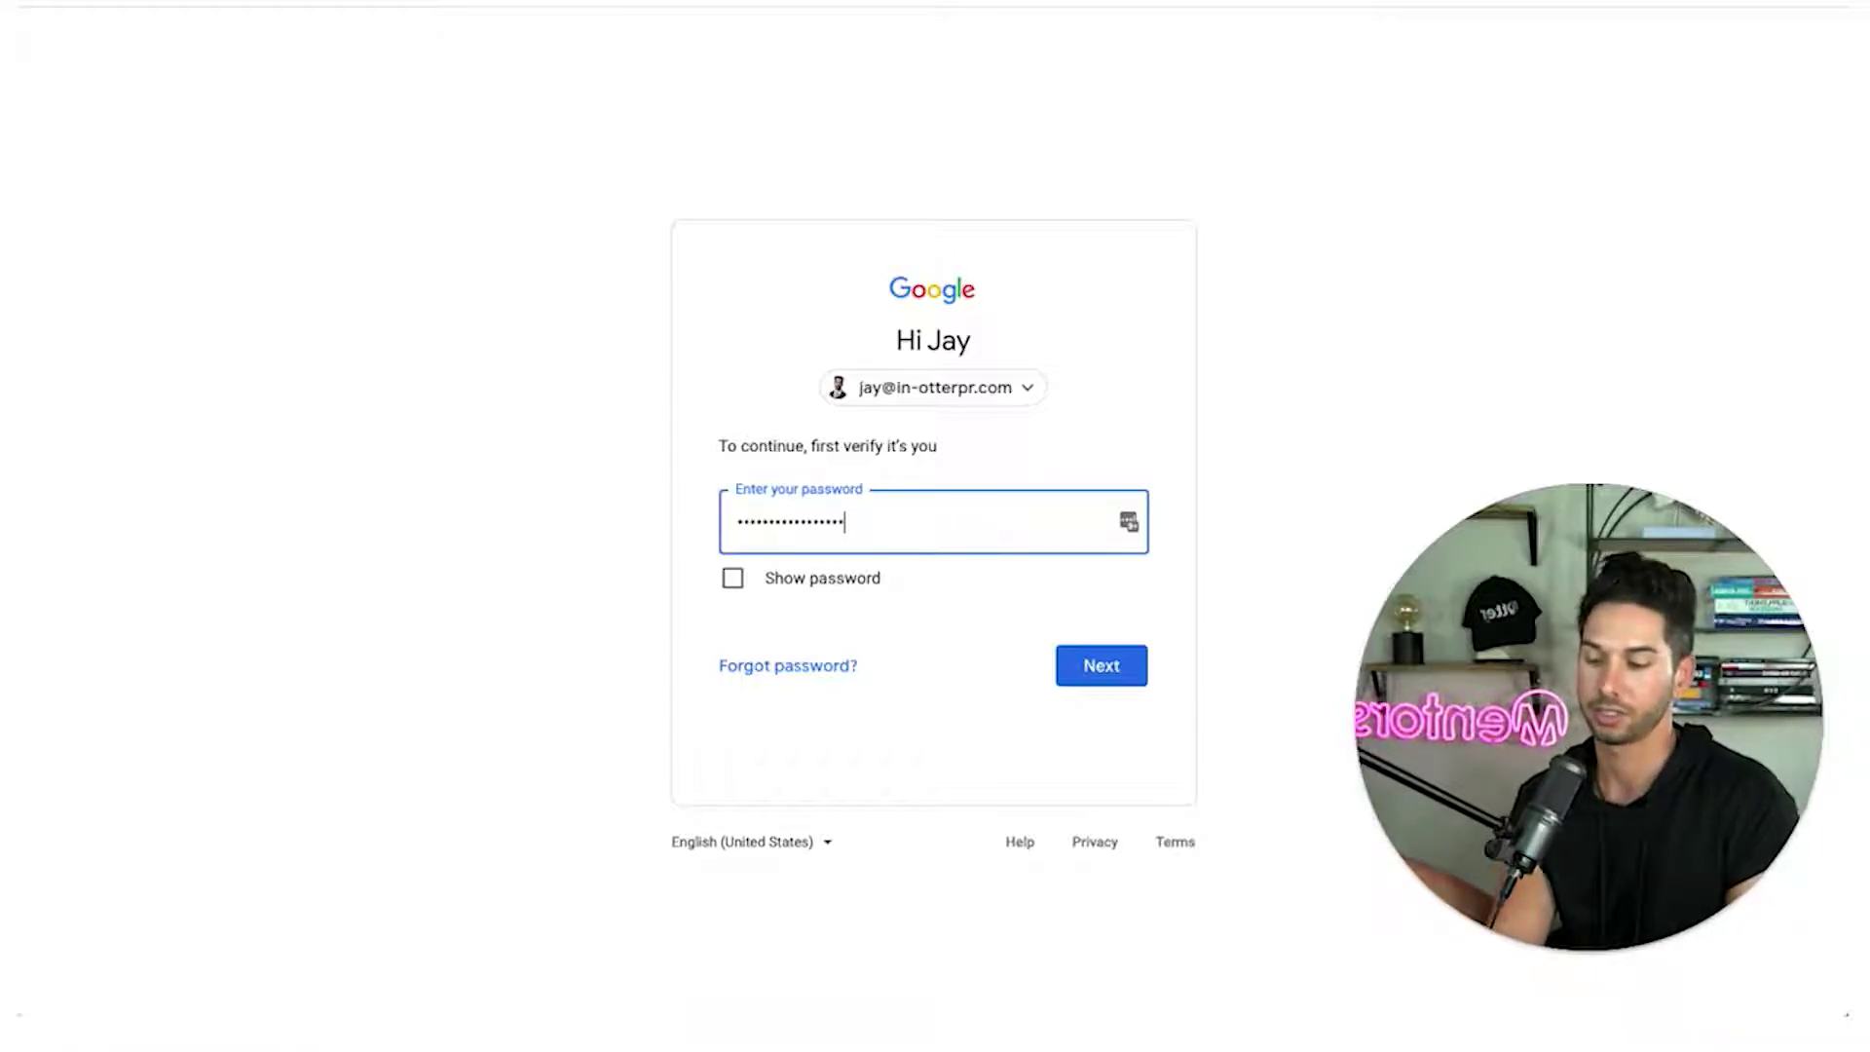
{"action": "key", "text": "Return"}
{"action": "type", "text": "********"}
{"action": "key", "text": "Return"}
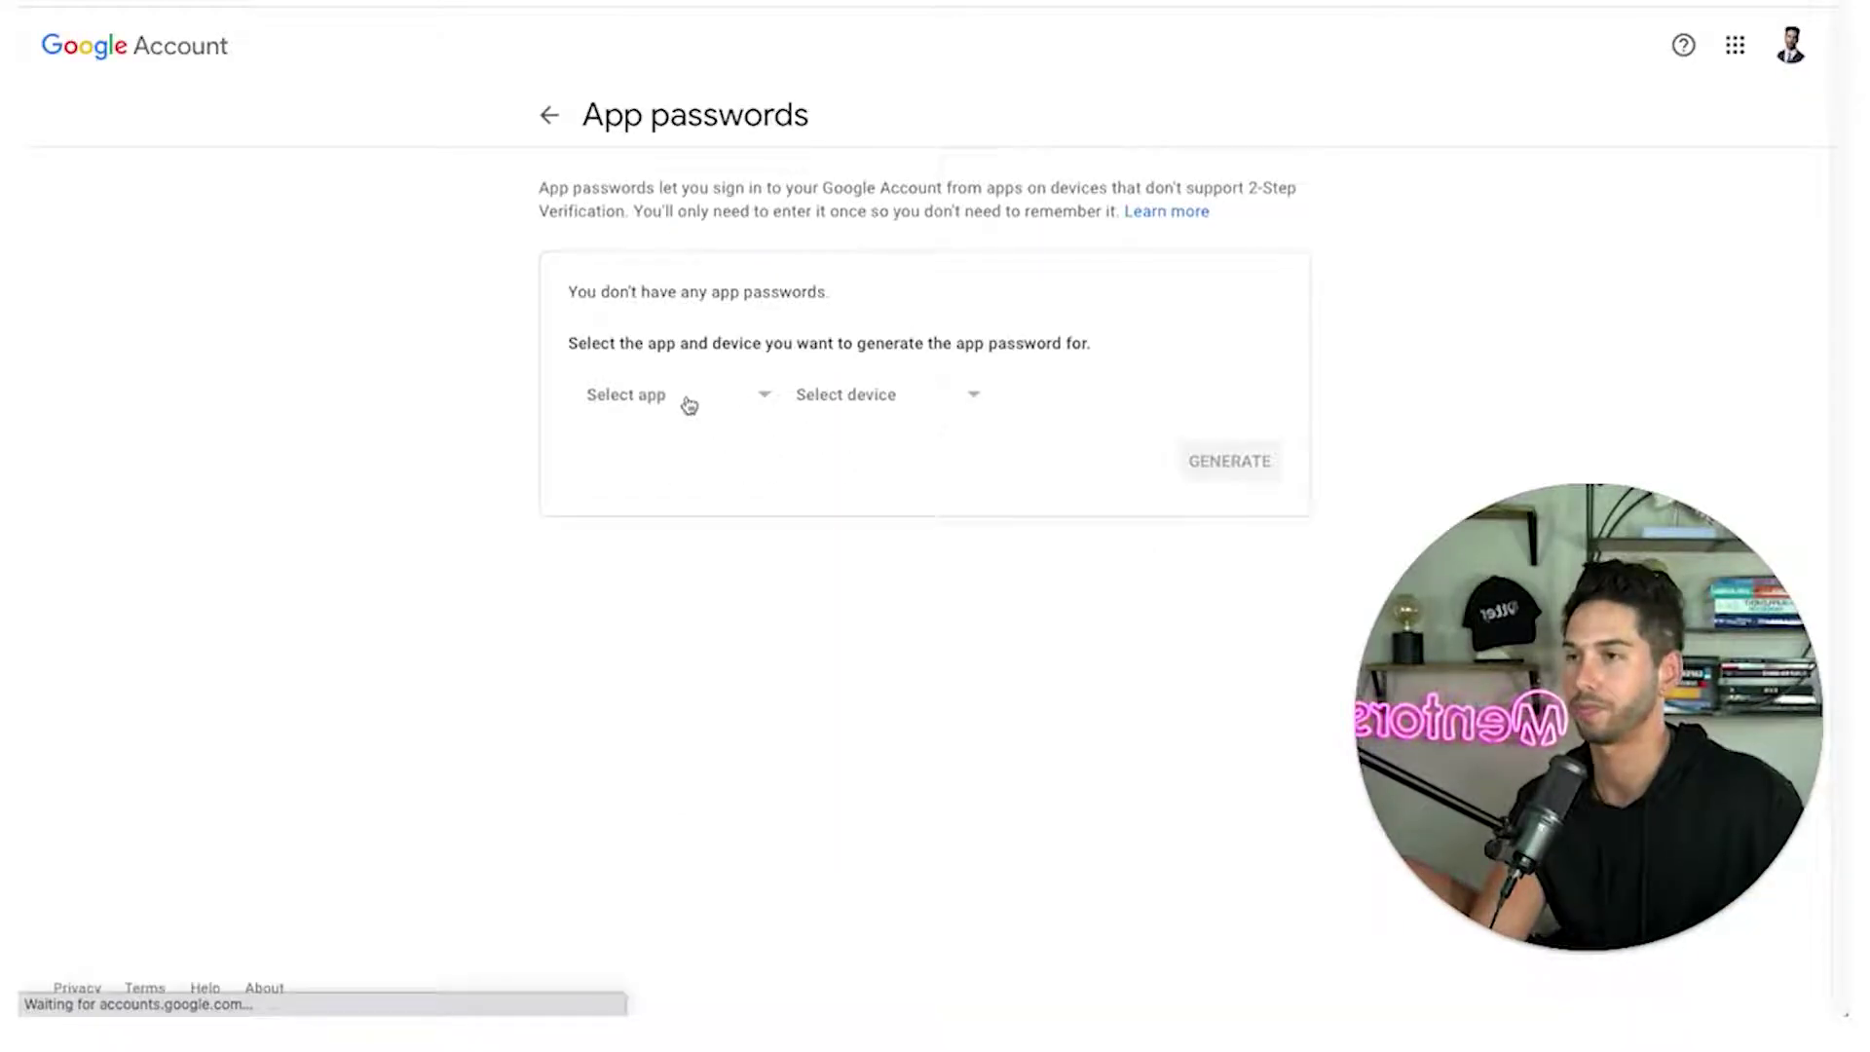
Generate a custom-named 'instantly' app password and select it for copying
{"action": "left_click", "coordinate": [686, 400]}
{"action": "left_click", "coordinate": [1391, 291]}
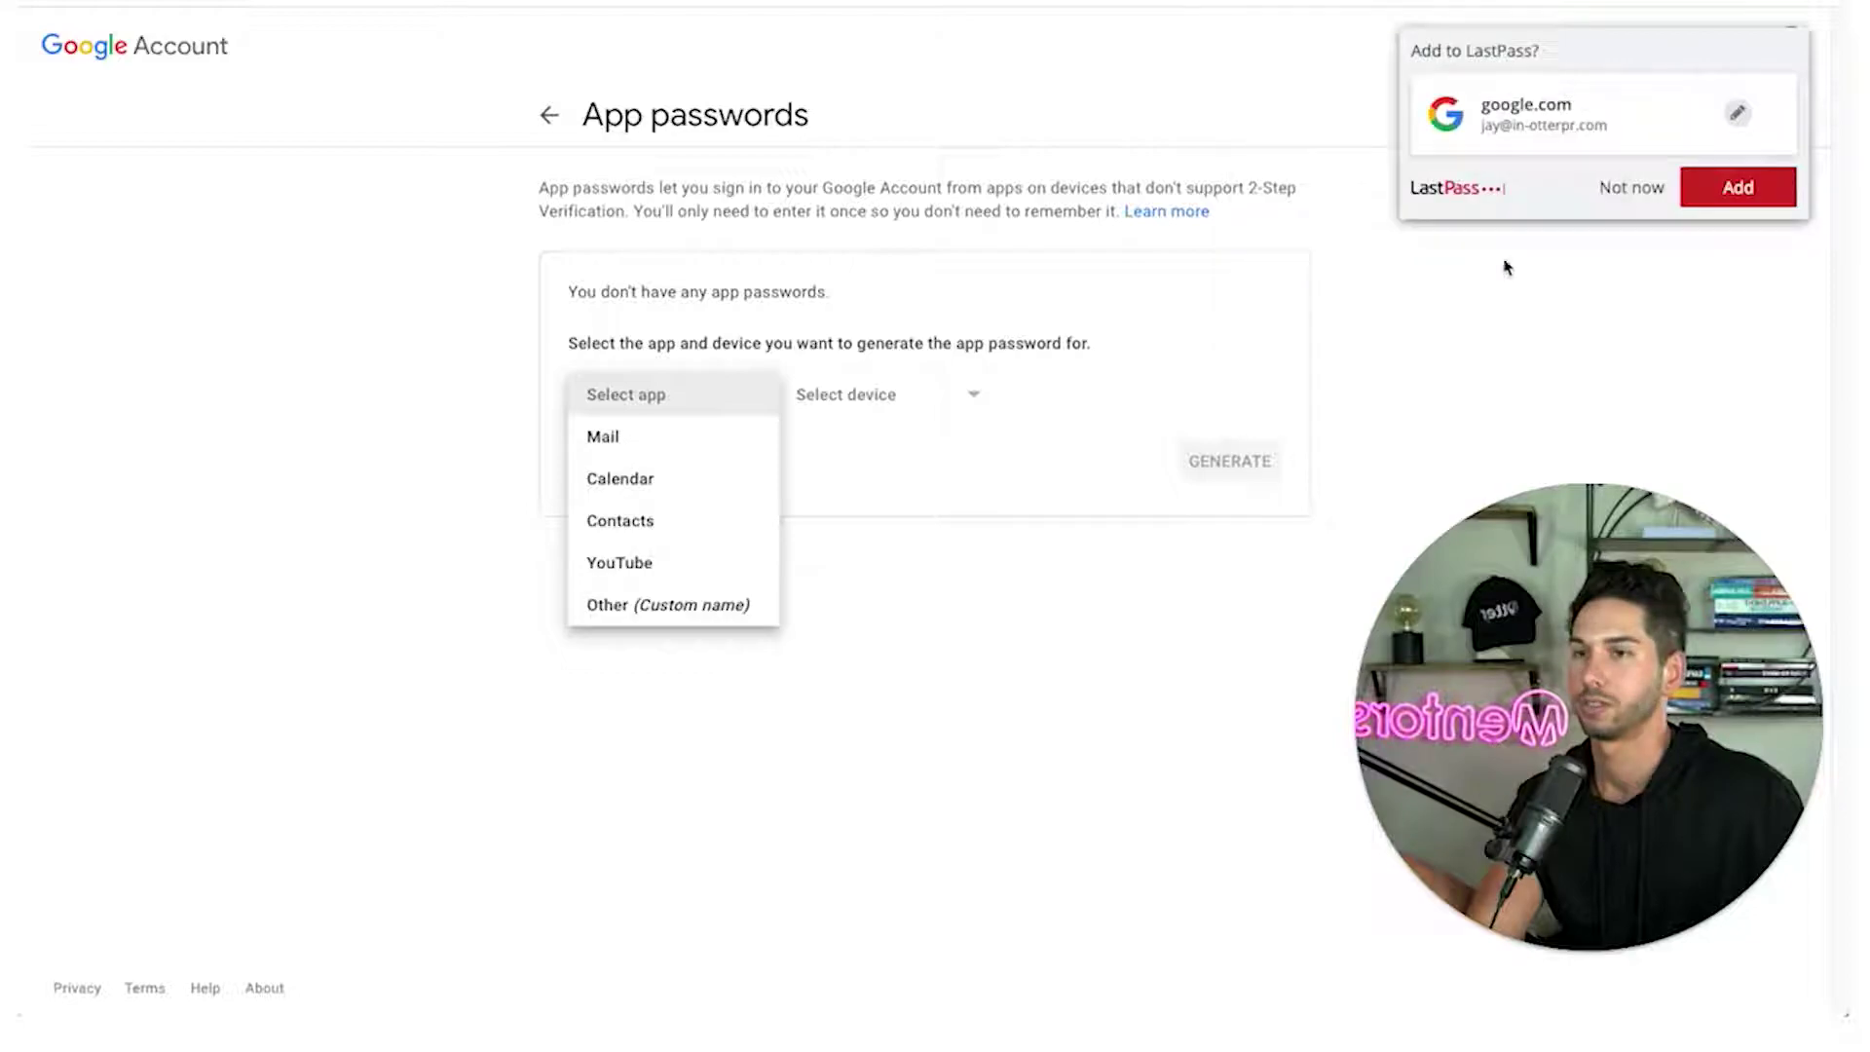
{"action": "left_click", "coordinate": [1656, 188]}
{"action": "left_click", "coordinate": [626, 417]}
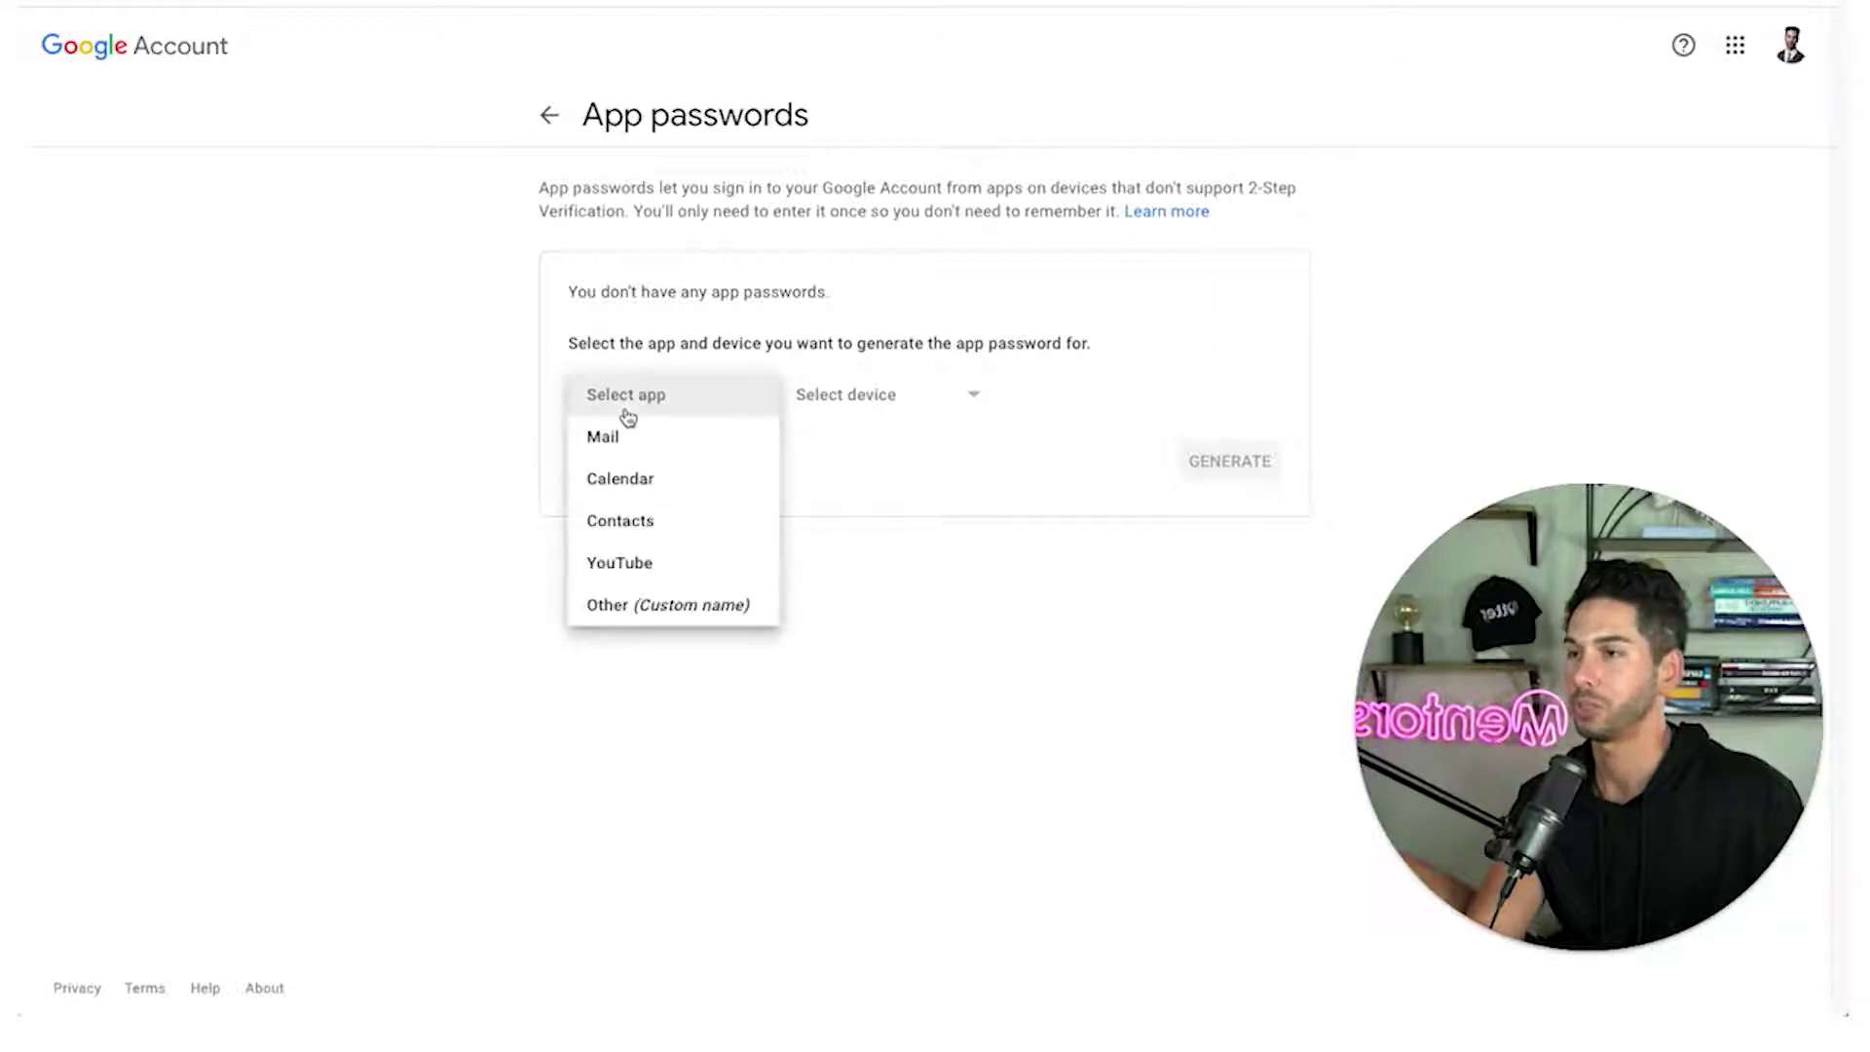
{"action": "left_click", "coordinate": [645, 605]}
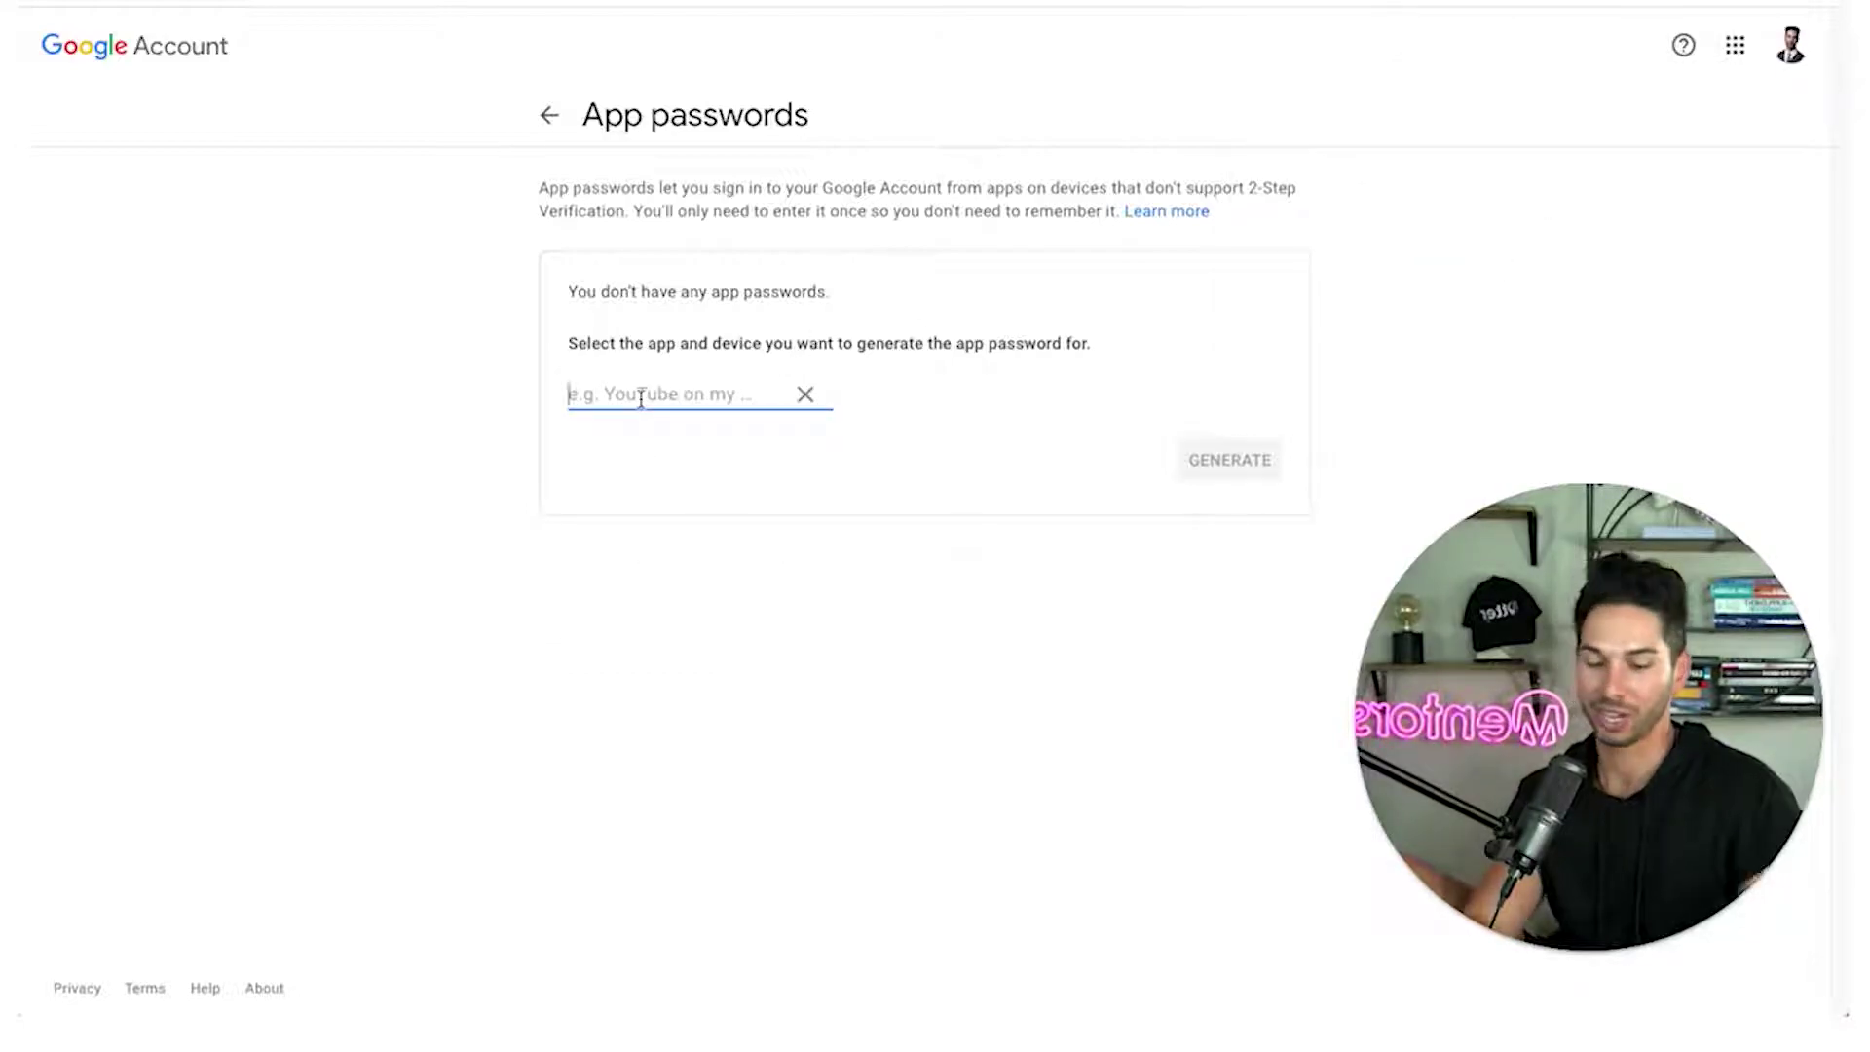
{"action": "type", "text": "instantly"}
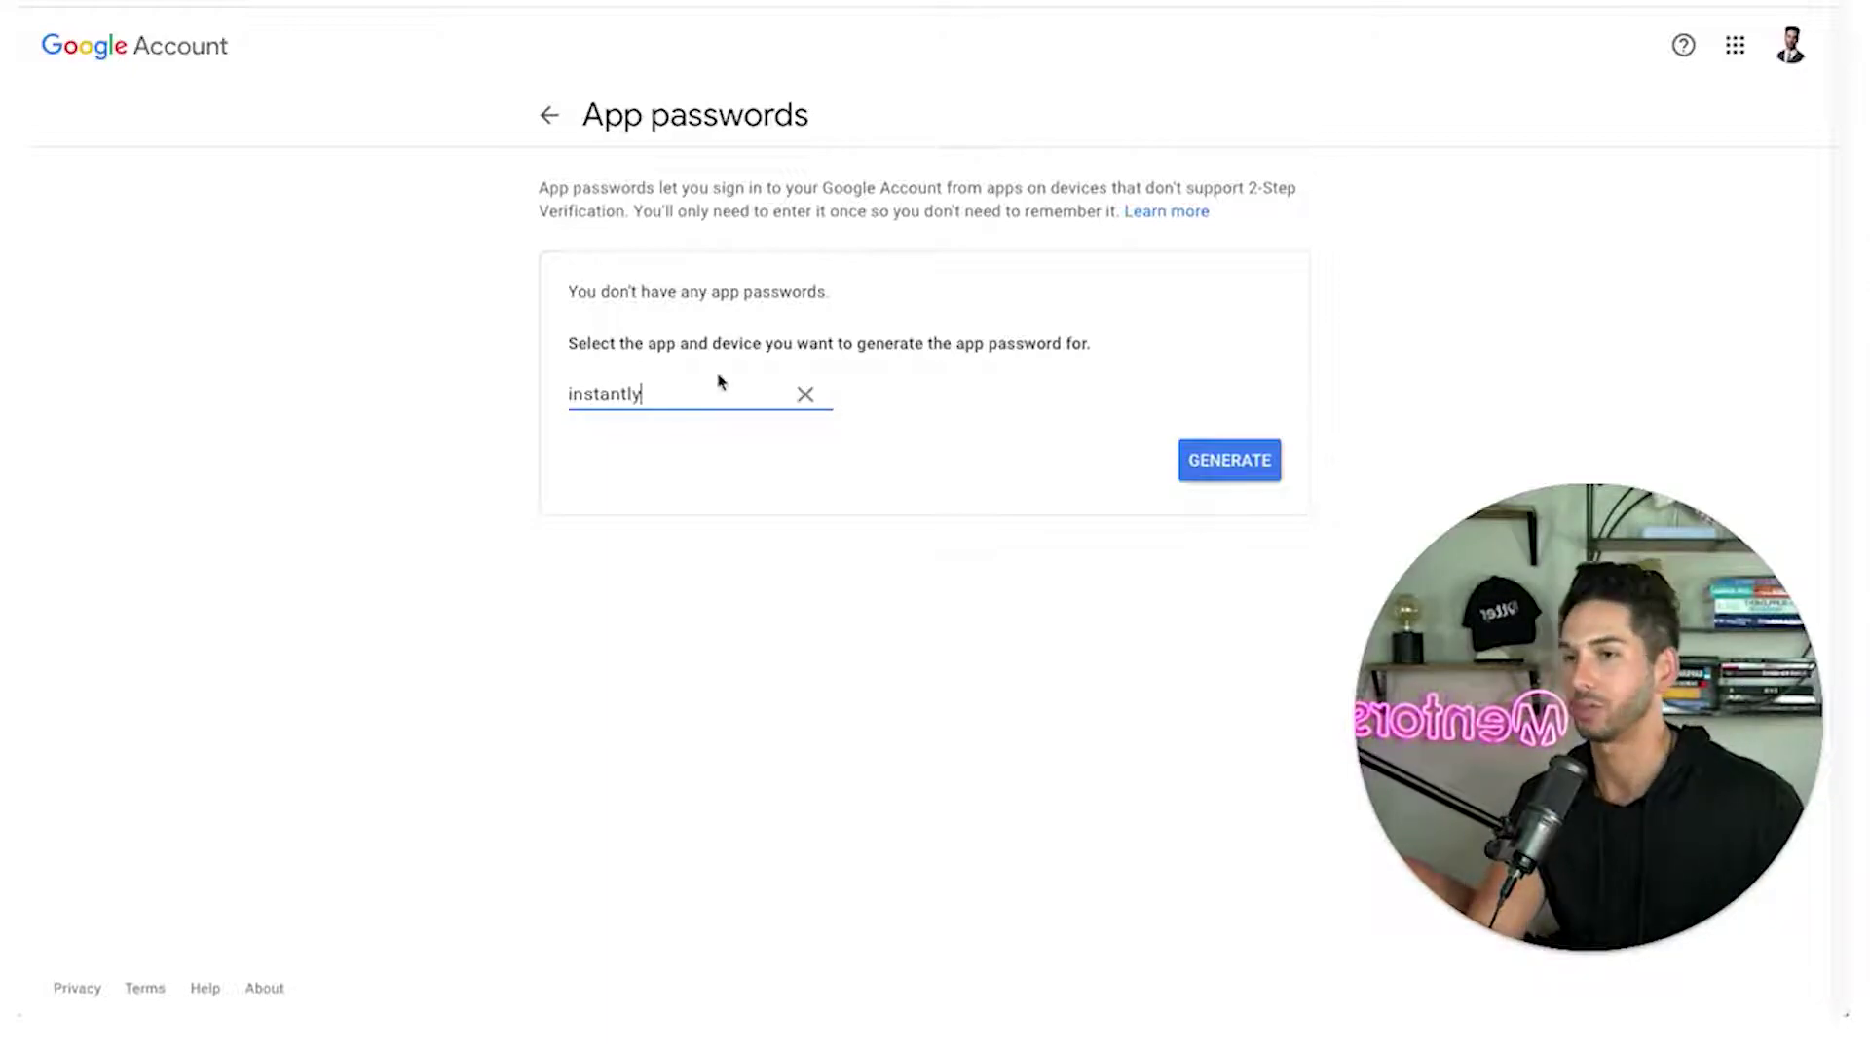
{"action": "left_click", "coordinate": [1209, 450]}
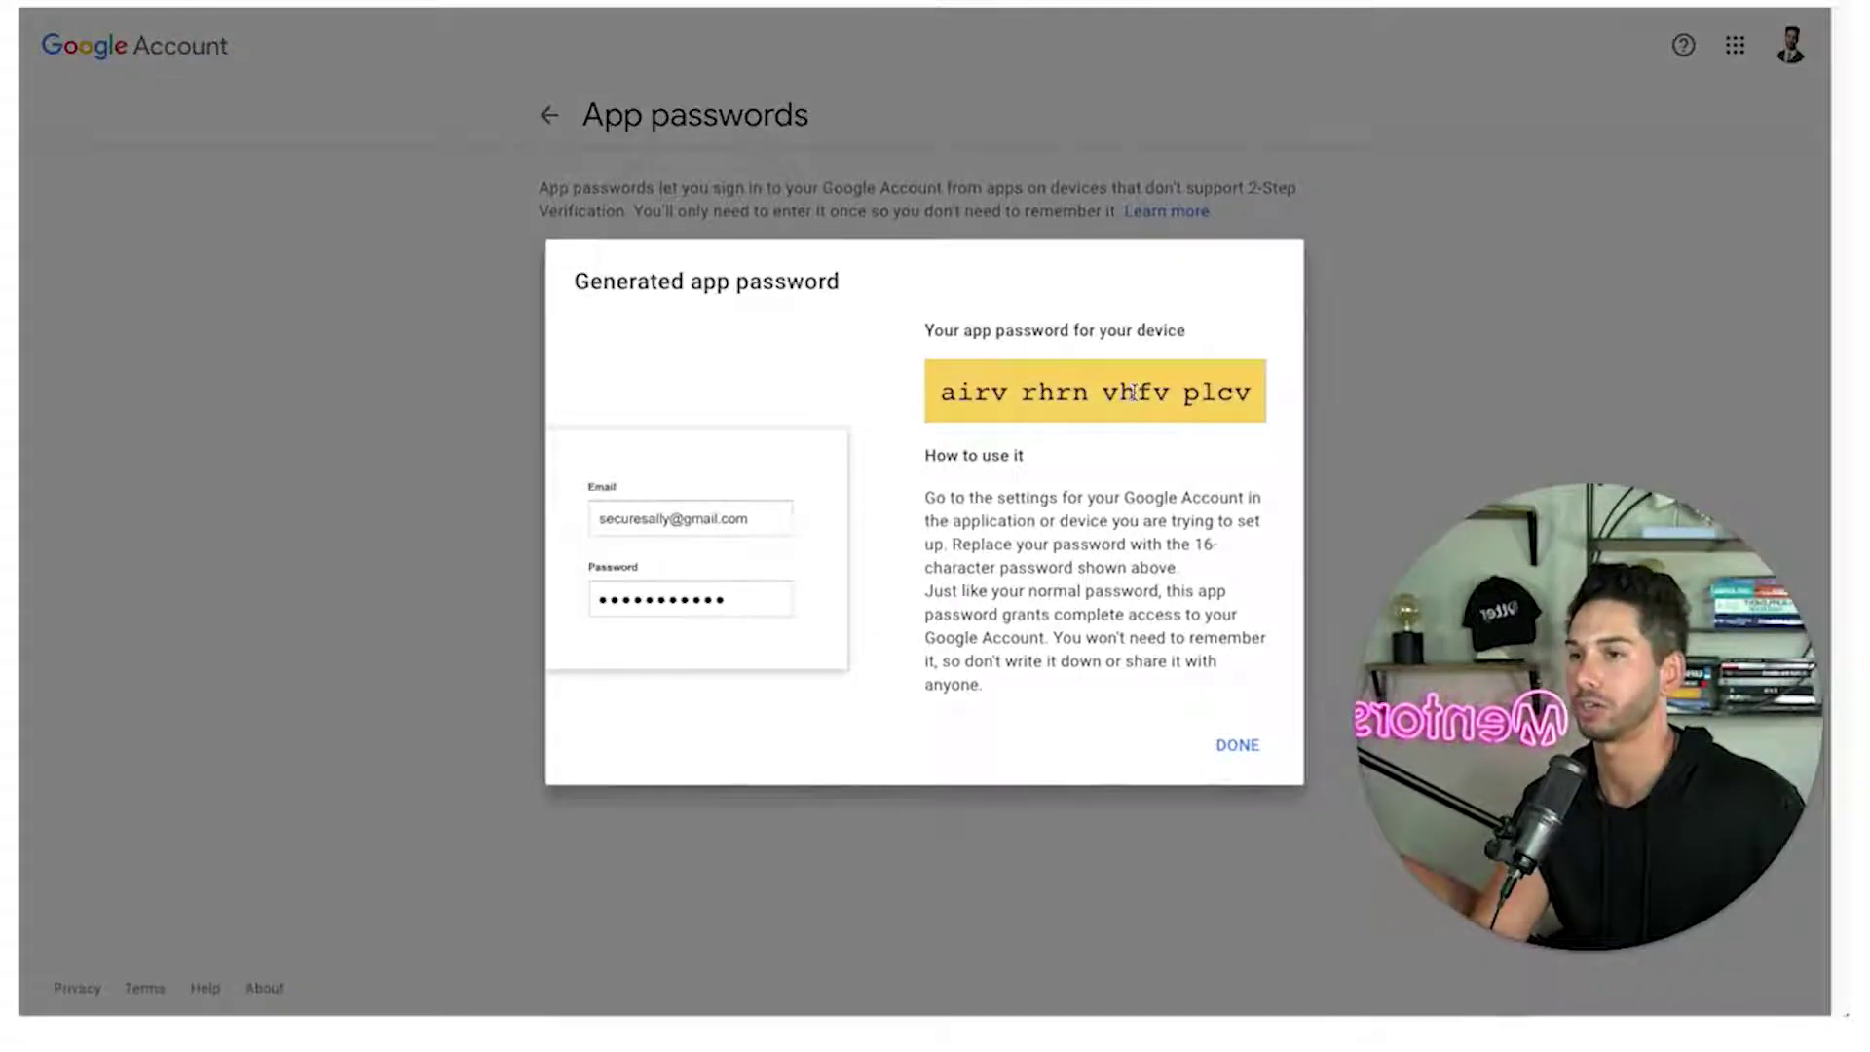
{"action": "triple_click", "coordinate": [1133, 391]}
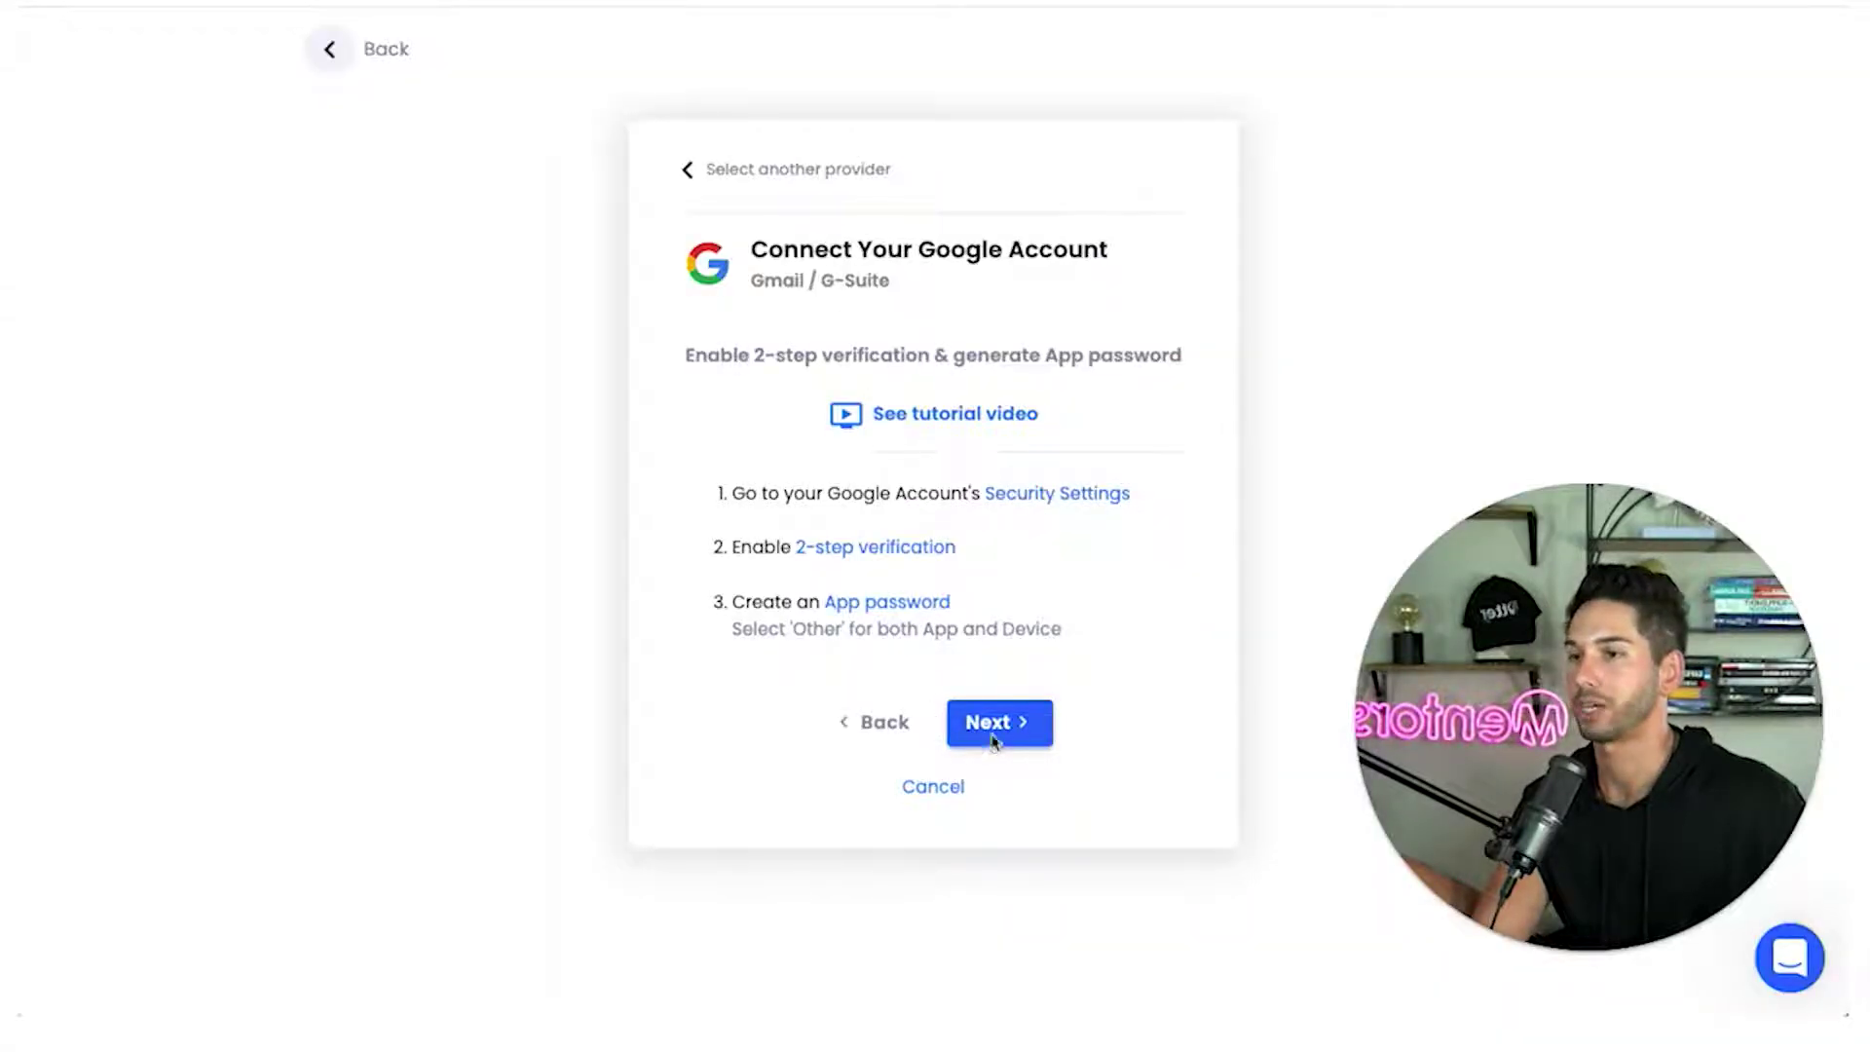
{"action": "left_click", "coordinate": [995, 724]}
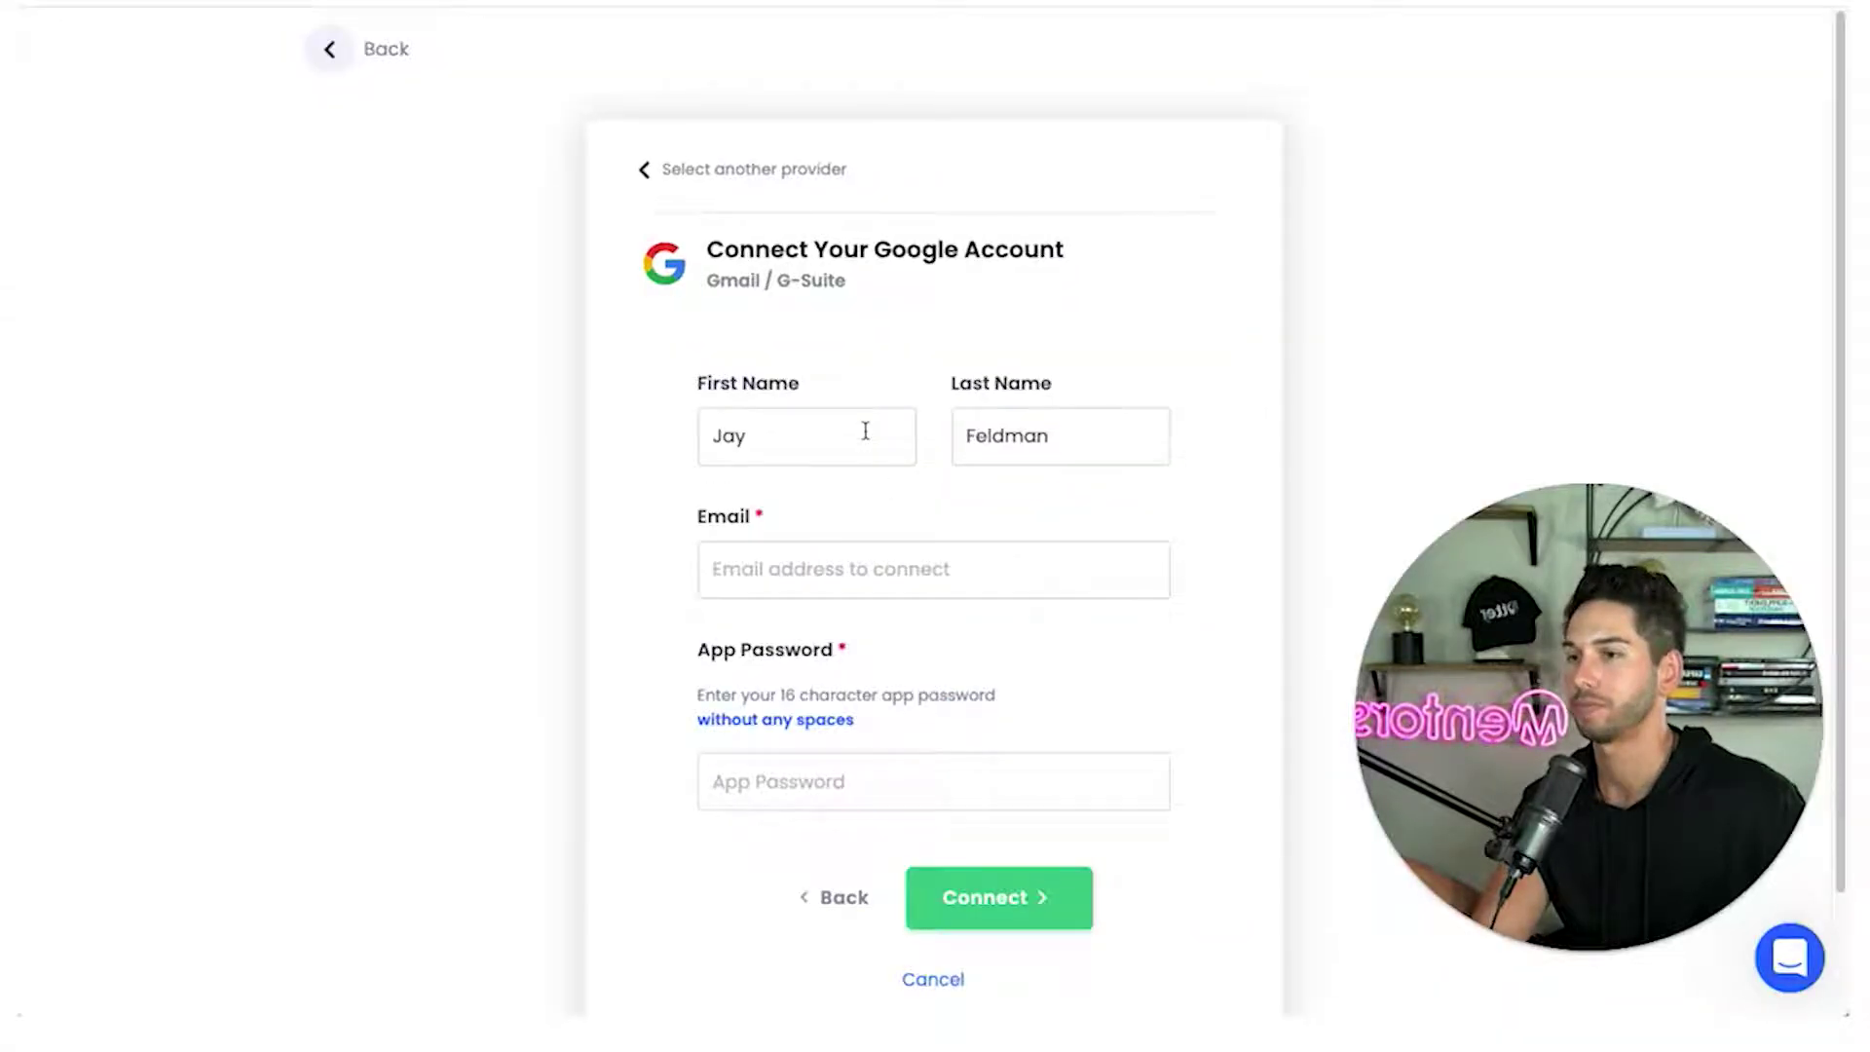
Fill Instantly's Google form with the copied app password and mailbox address, then connect
{"action": "left_click", "coordinate": [831, 558]}
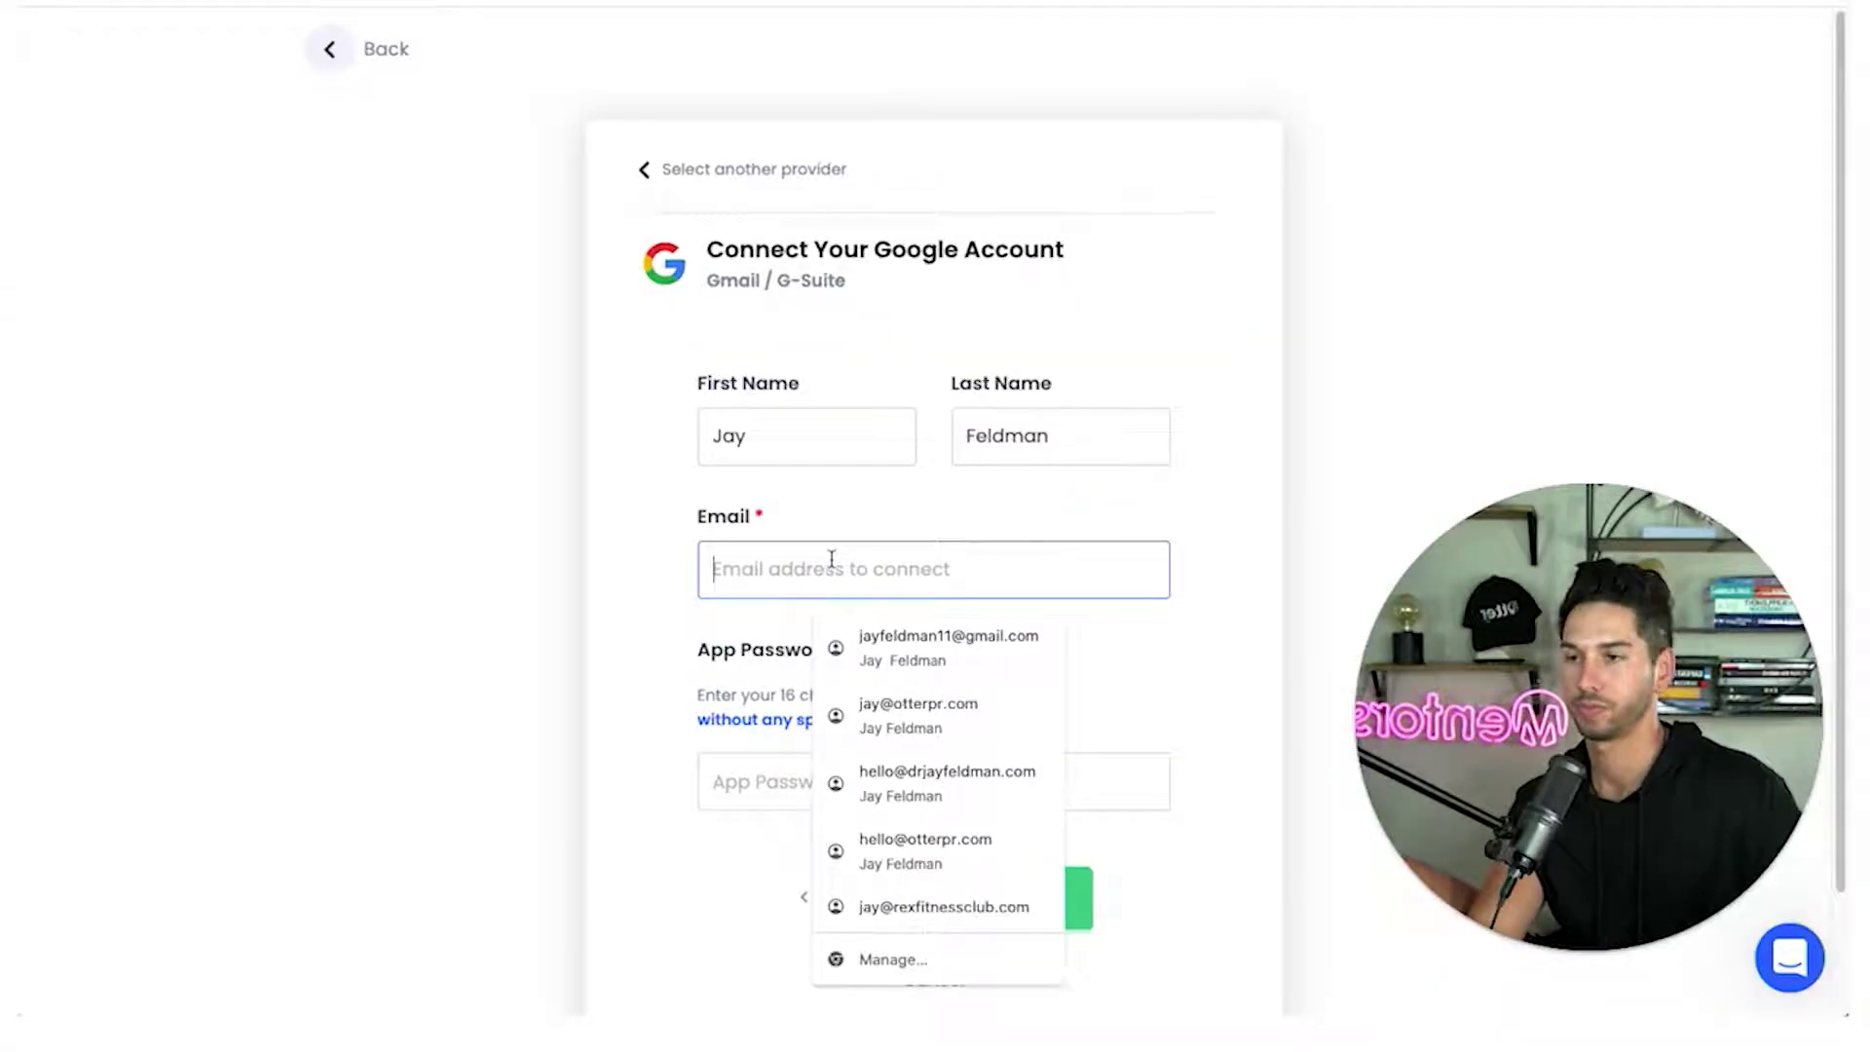
{"action": "left_click", "coordinate": [769, 772]}
{"action": "key", "text": "ctrl+v"}
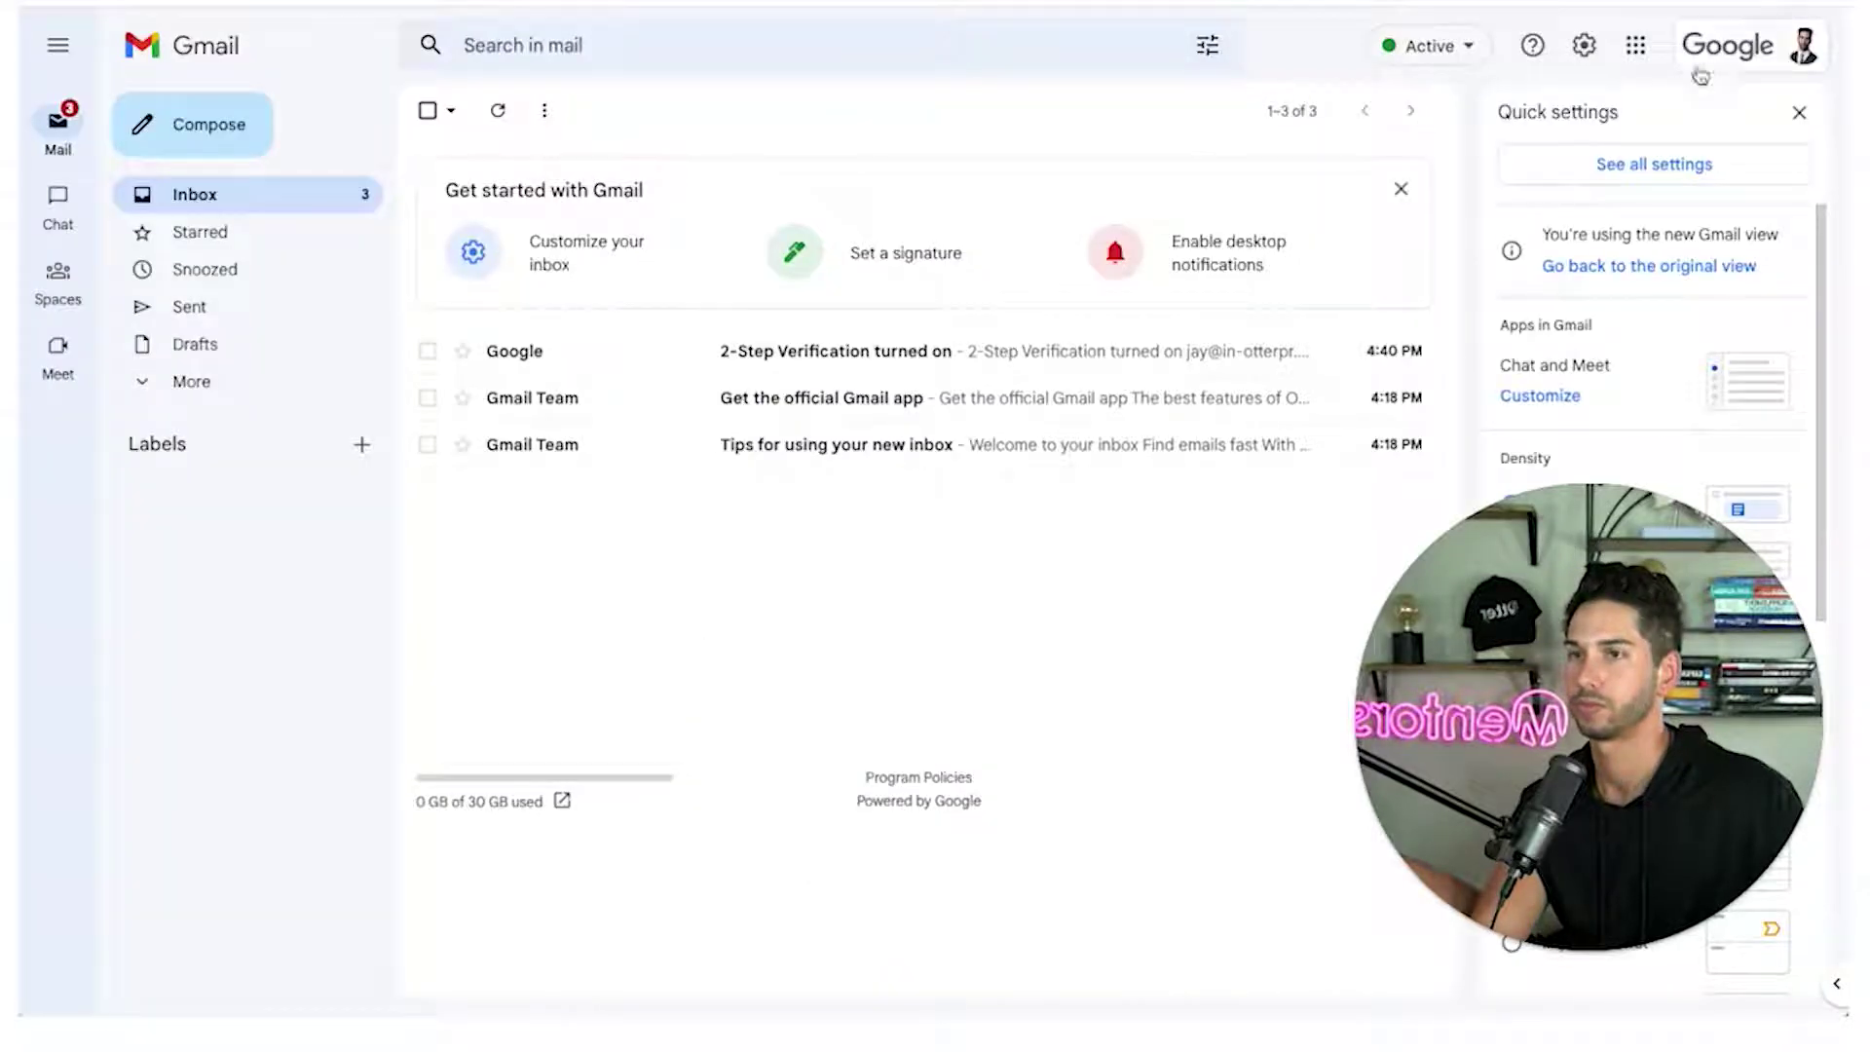
{"action": "left_click", "coordinate": [1704, 59]}
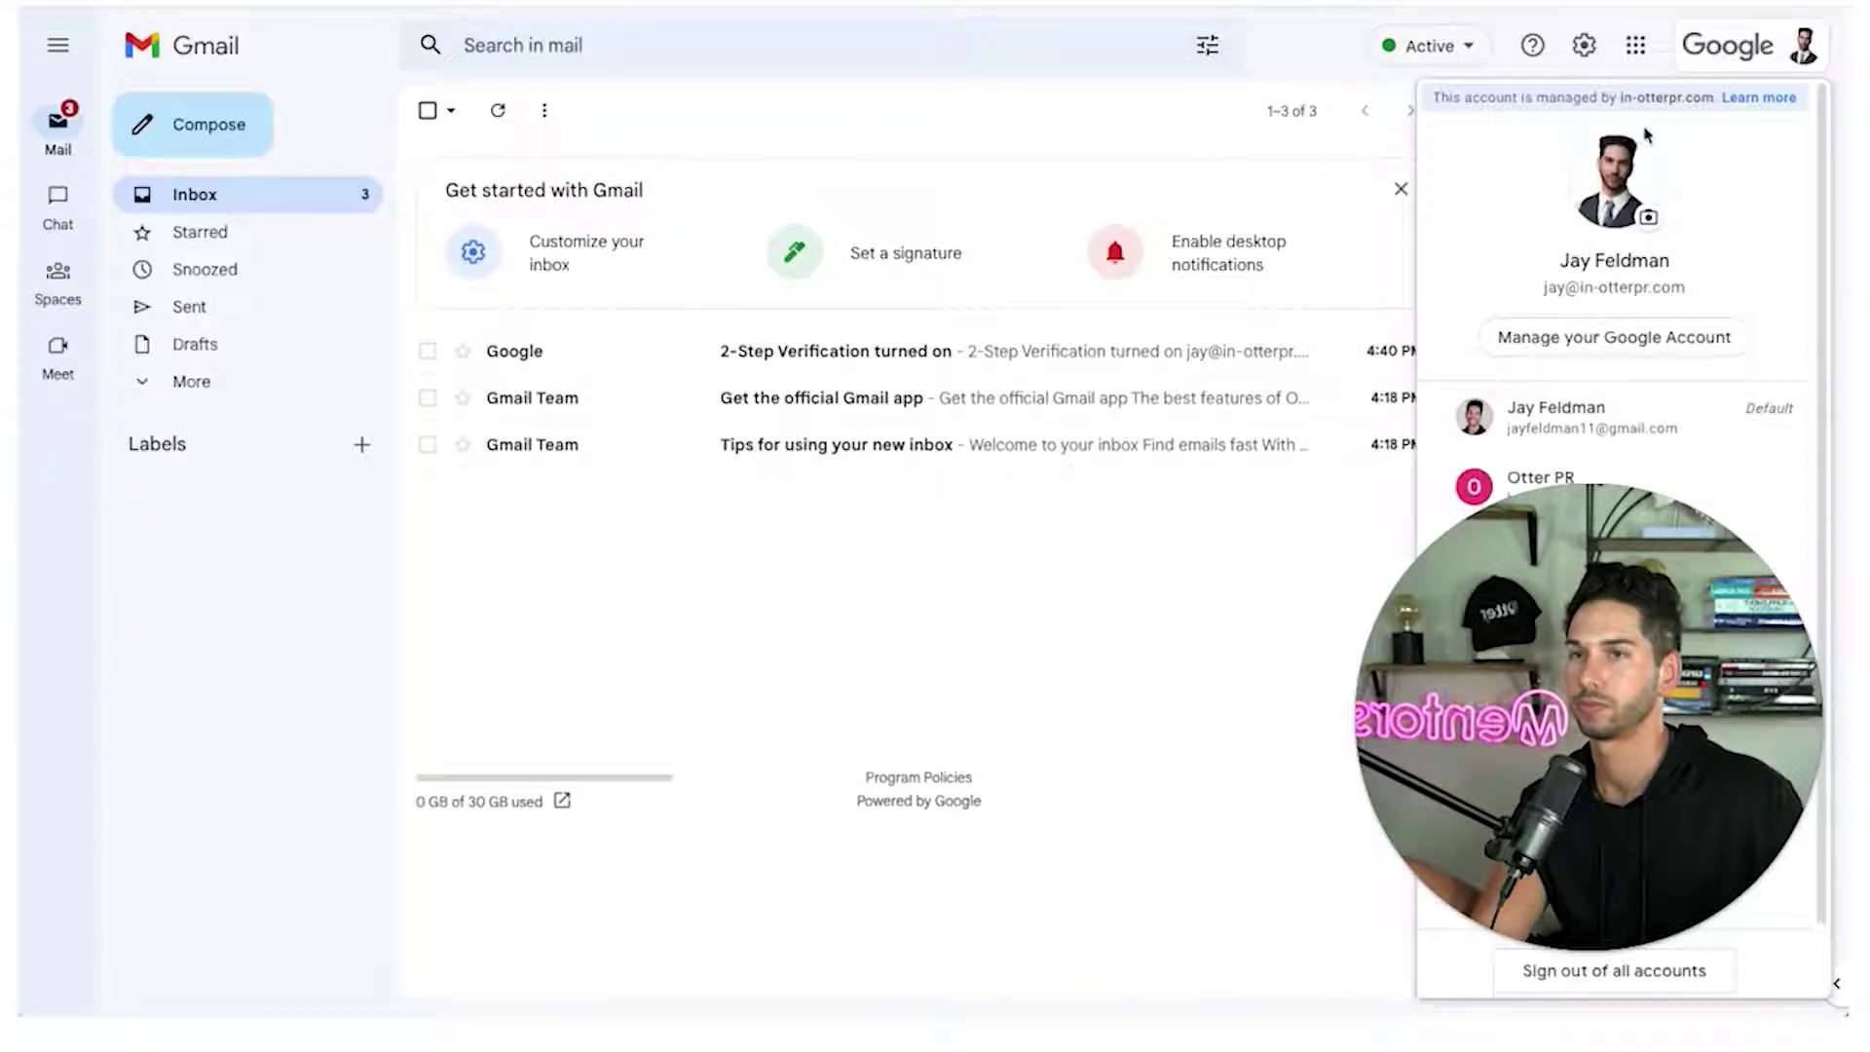
{"action": "triple_click", "coordinate": [1602, 277]}
{"action": "key", "text": "ctrl+c"}
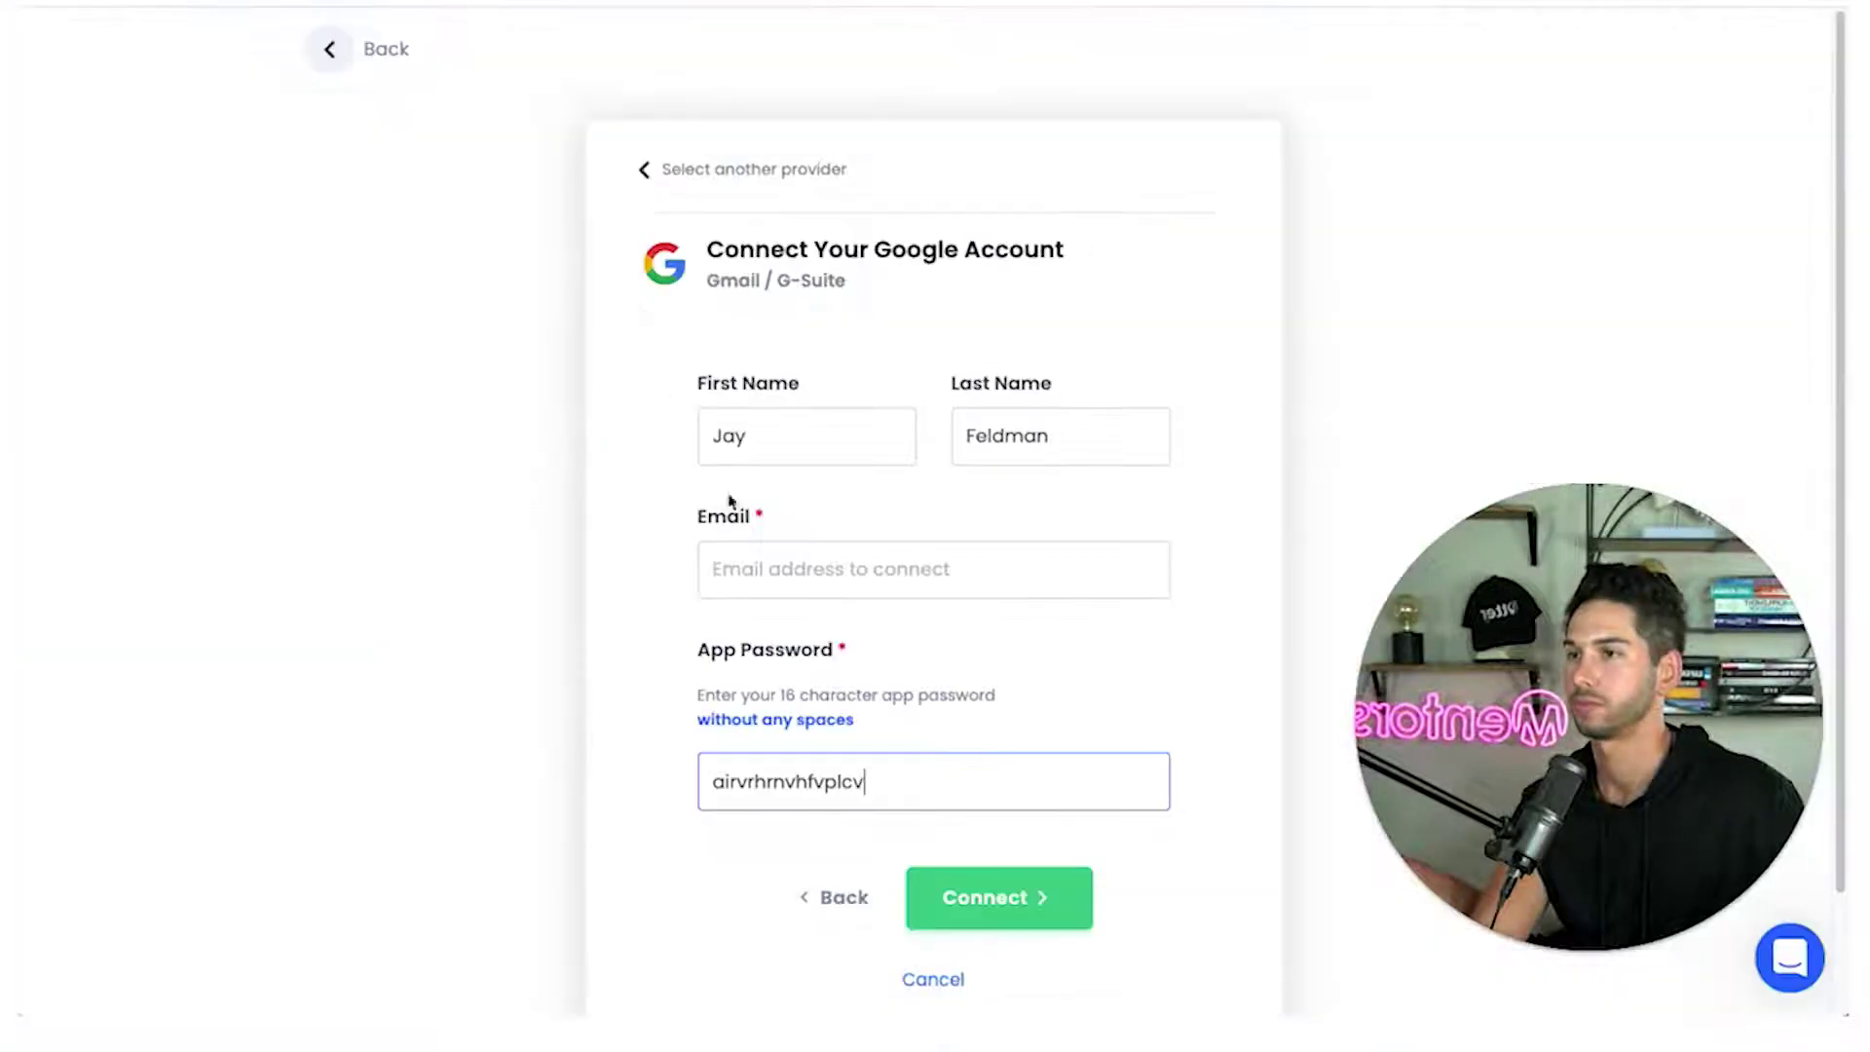
{"action": "left_click", "coordinate": [721, 569]}
{"action": "key", "text": "ctrl+v"}
{"action": "left_click", "coordinate": [980, 905]}
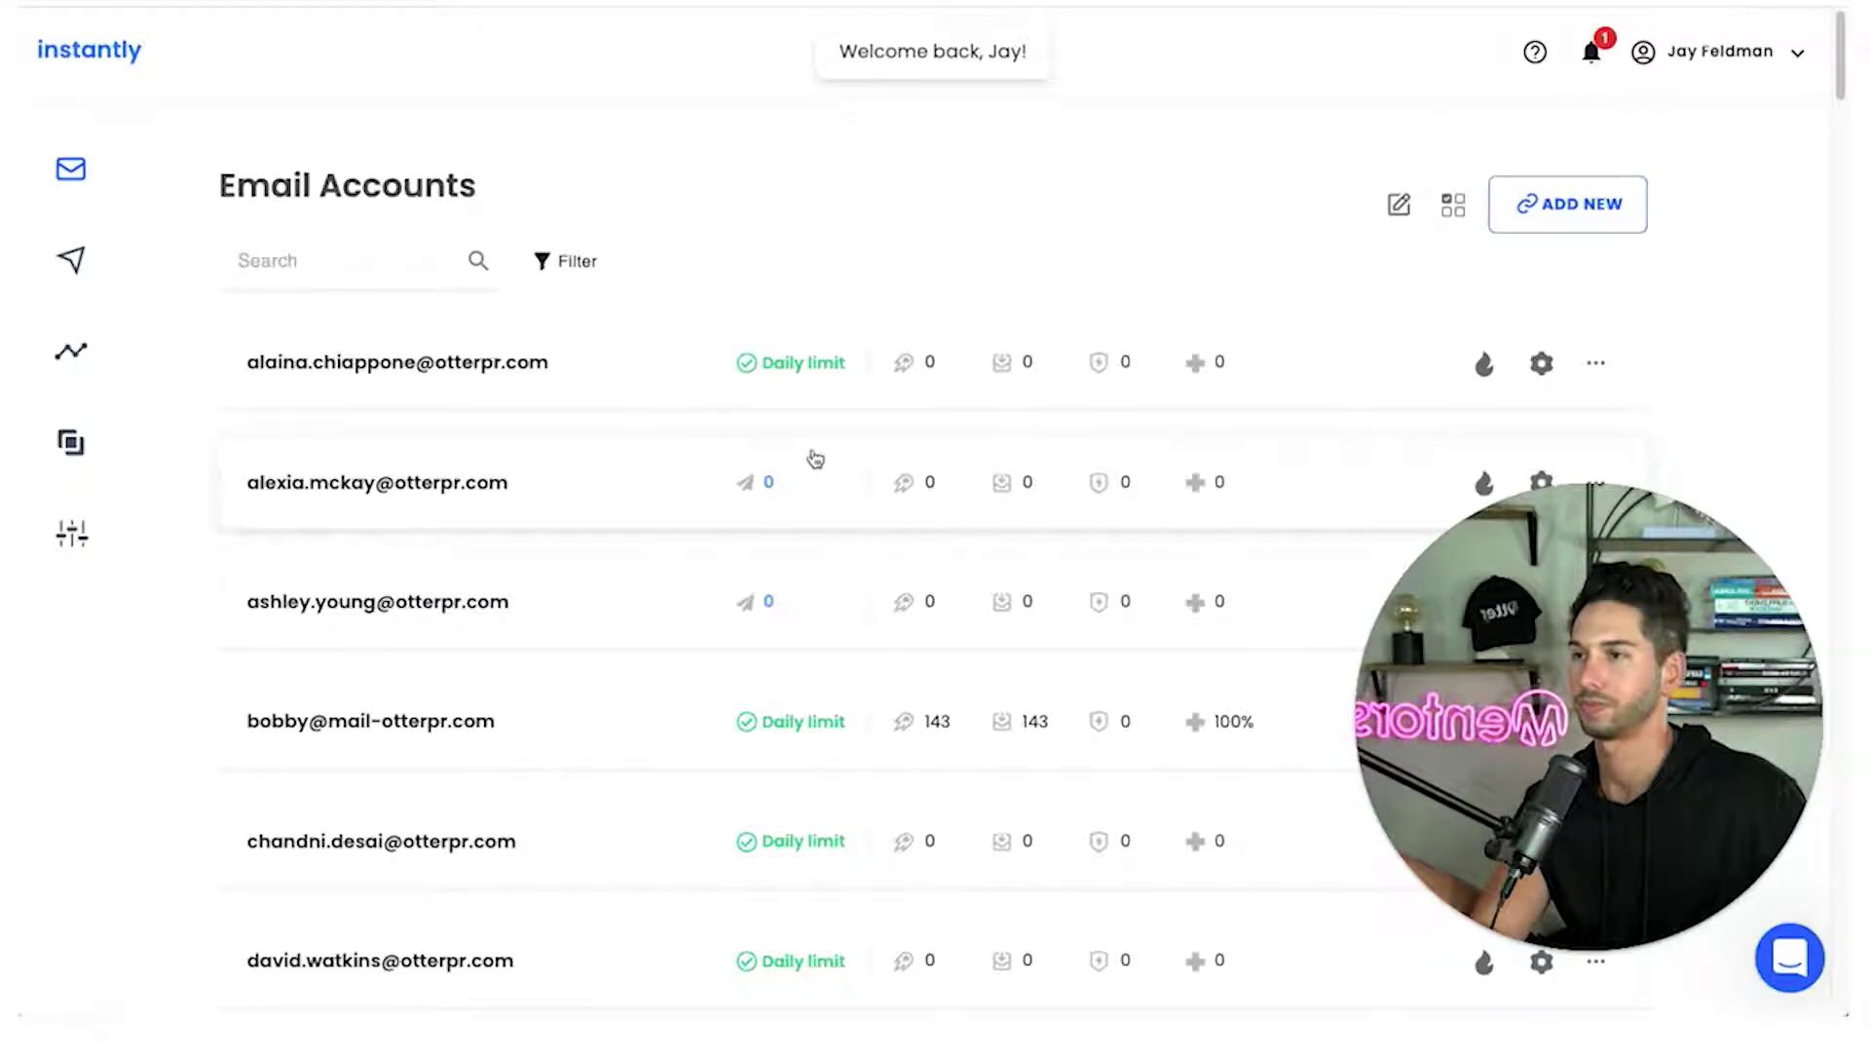
{"action": "scroll", "coordinate": [816, 459], "scroll_direction": "down", "scroll_amount": 12}
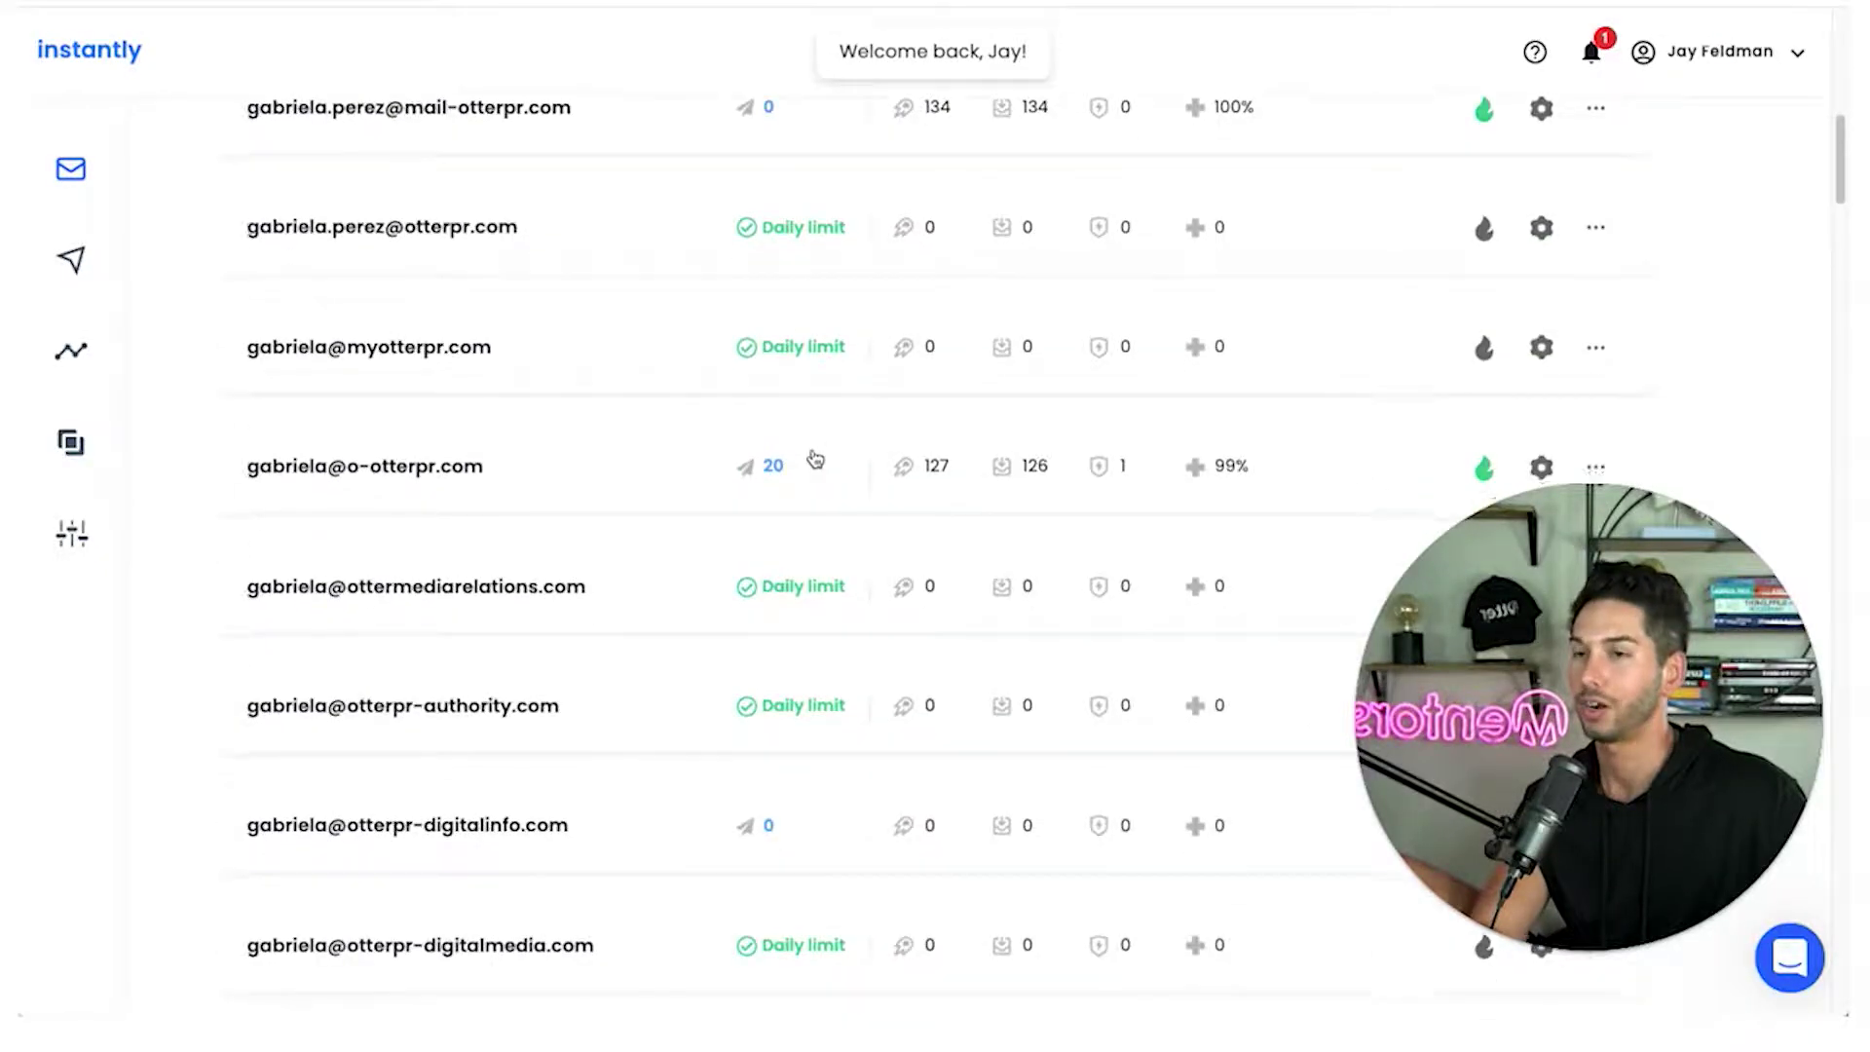
{"action": "scroll", "coordinate": [809, 450], "scroll_direction": "down", "scroll_amount": 10}
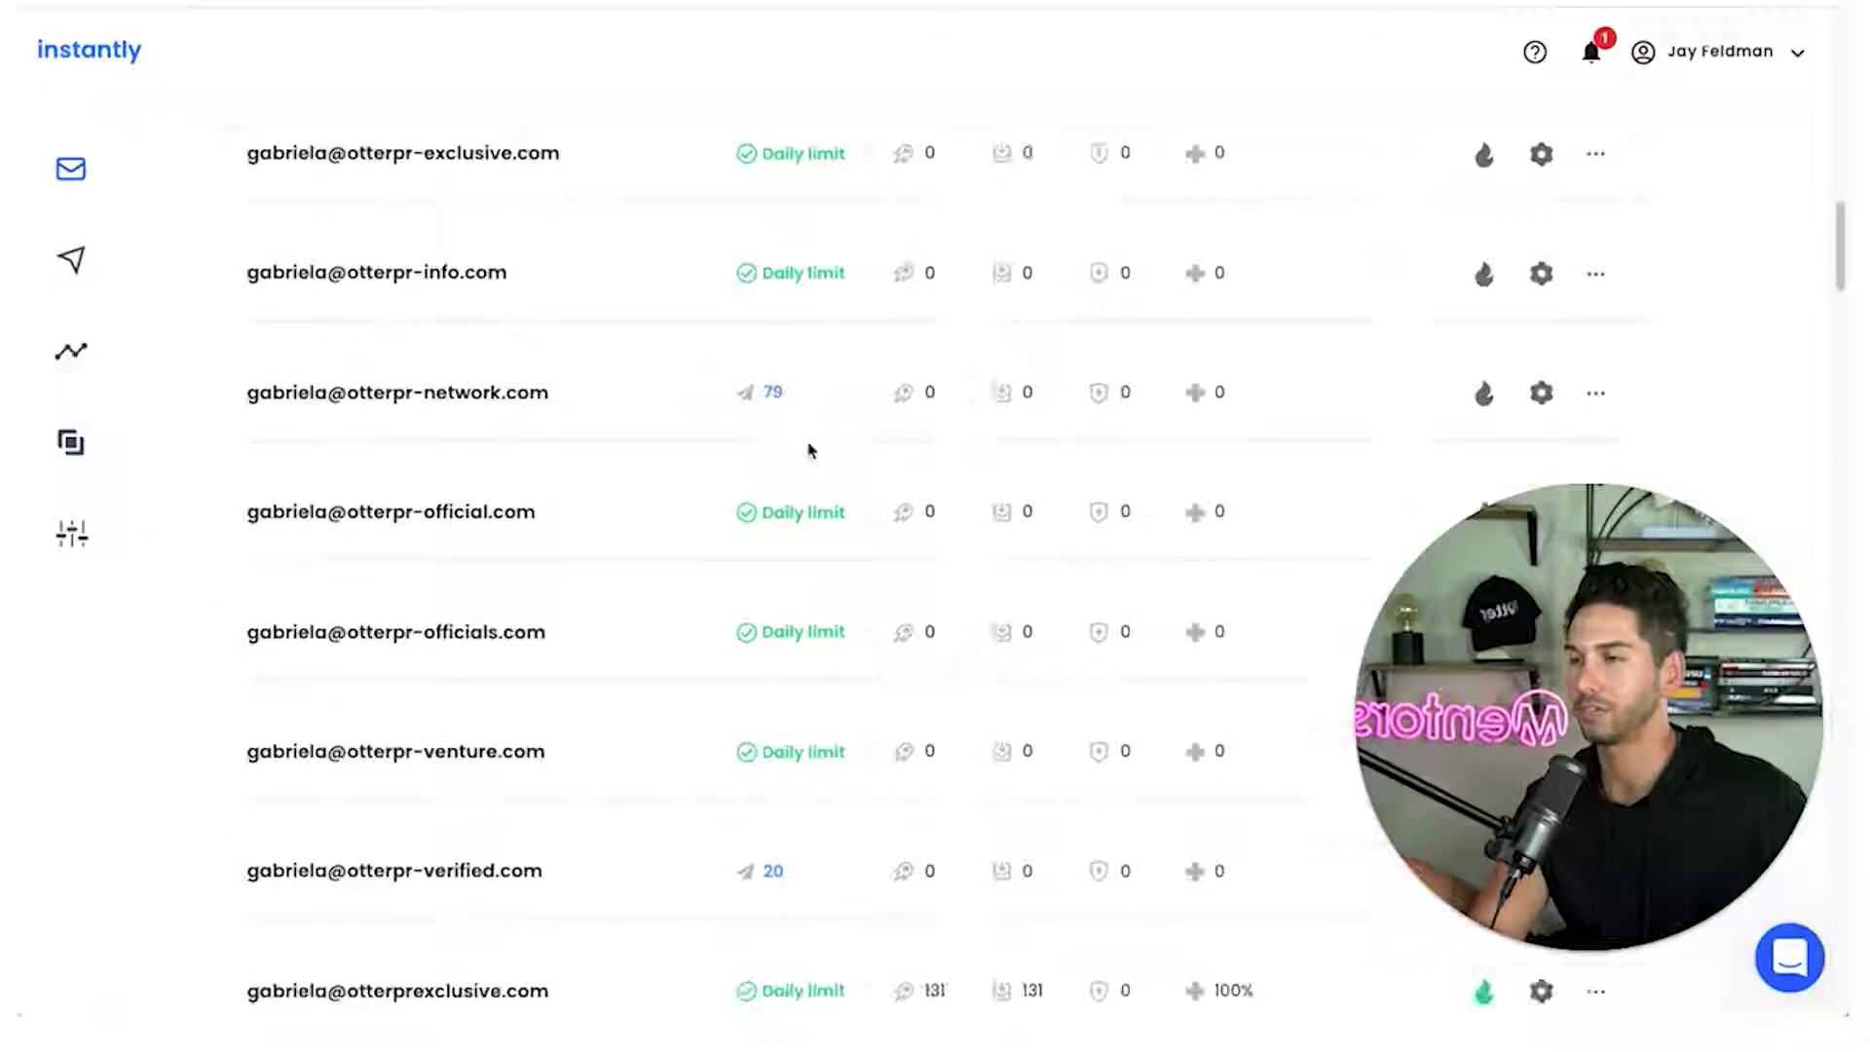
{"action": "scroll", "coordinate": [808, 450], "scroll_direction": "down", "scroll_amount": 12}
{"action": "scroll", "coordinate": [808, 448], "scroll_direction": "up", "scroll_amount": 8}
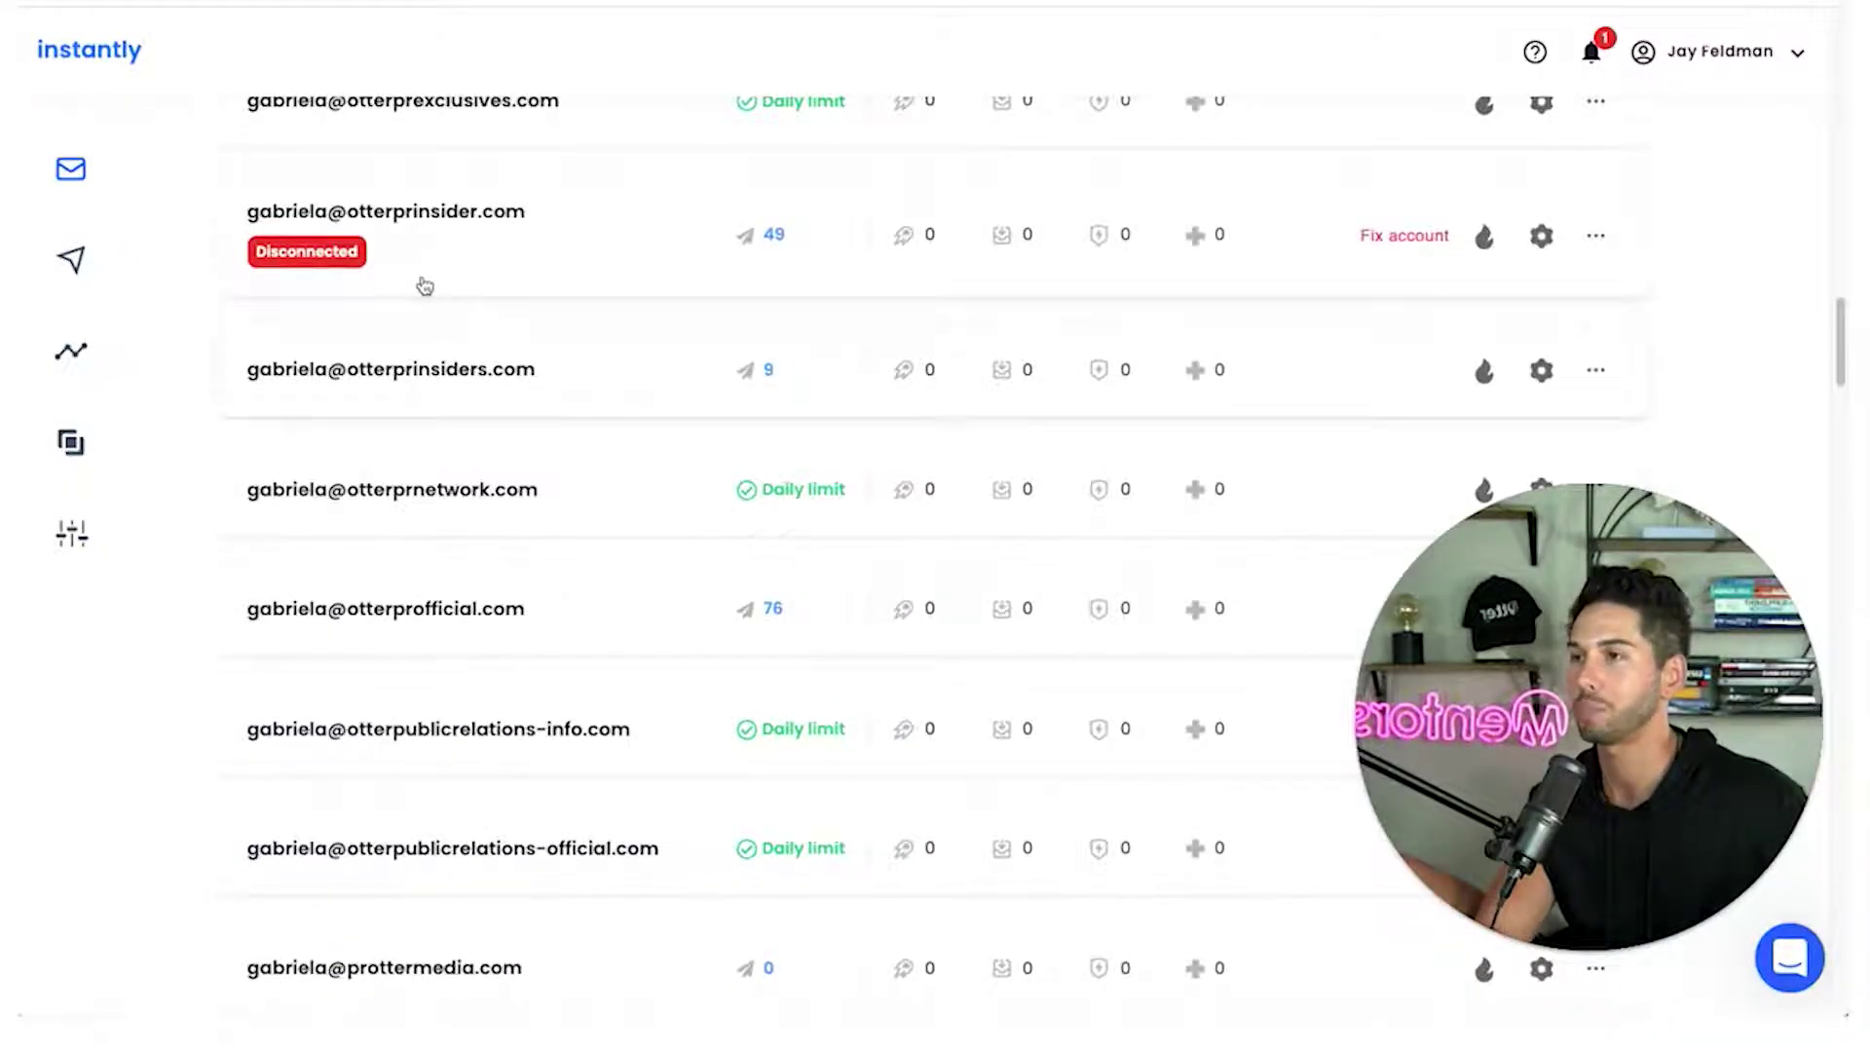
{"action": "scroll", "coordinate": [563, 305], "scroll_direction": "down", "scroll_amount": 4}
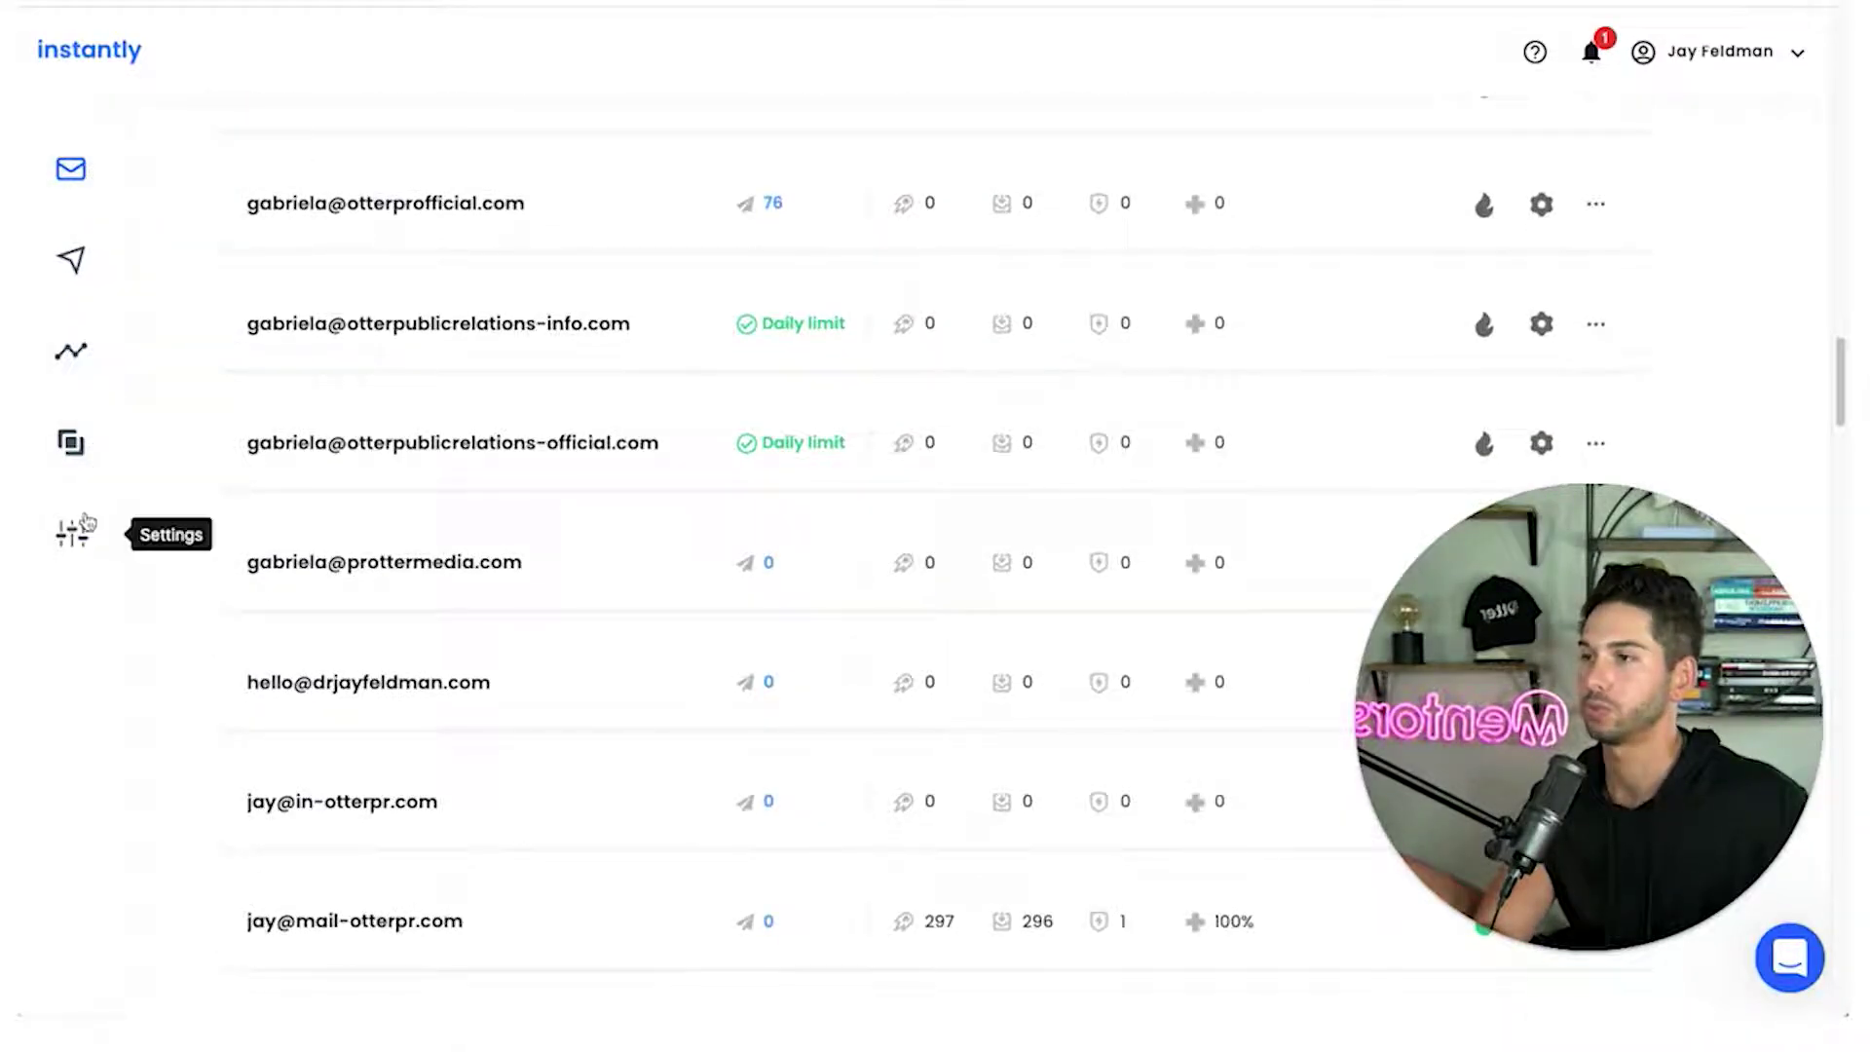
{"action": "scroll", "coordinate": [450, 430], "scroll_direction": "down", "scroll_amount": 5}
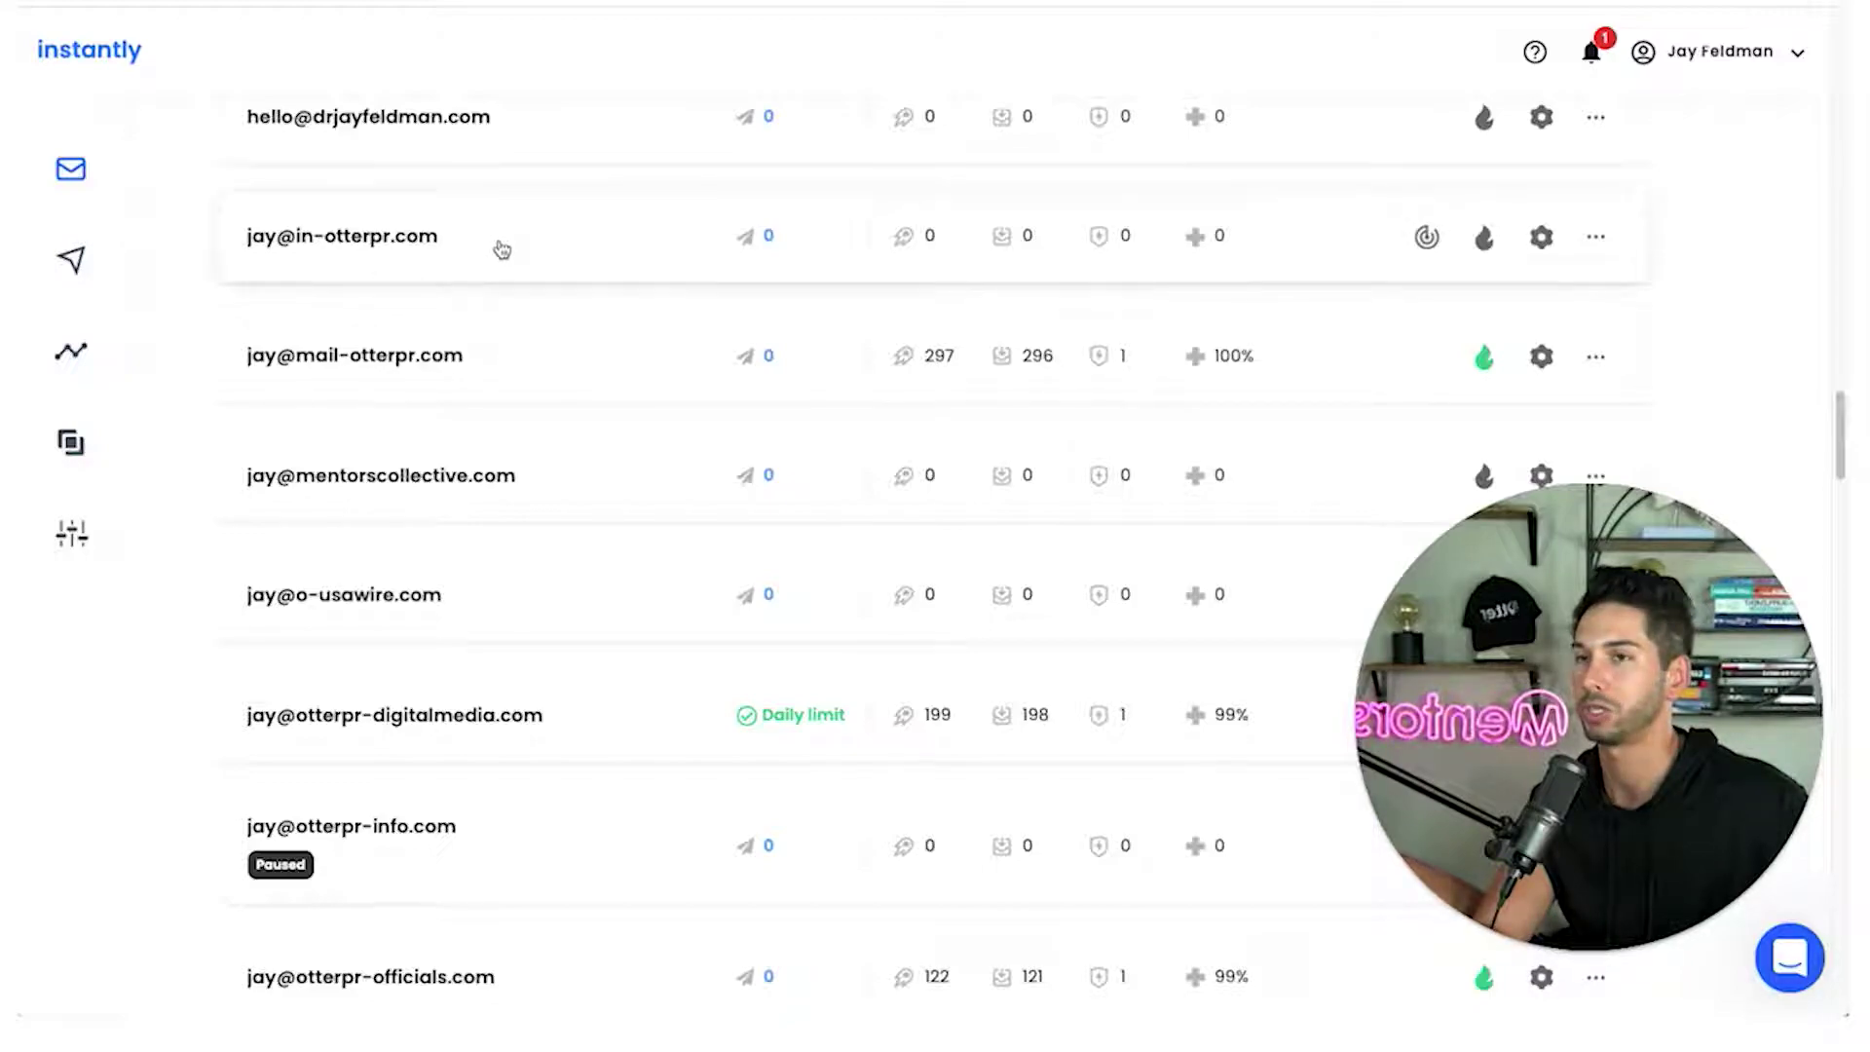
{"action": "scroll", "coordinate": [609, 263], "scroll_direction": "up", "scroll_amount": 1}
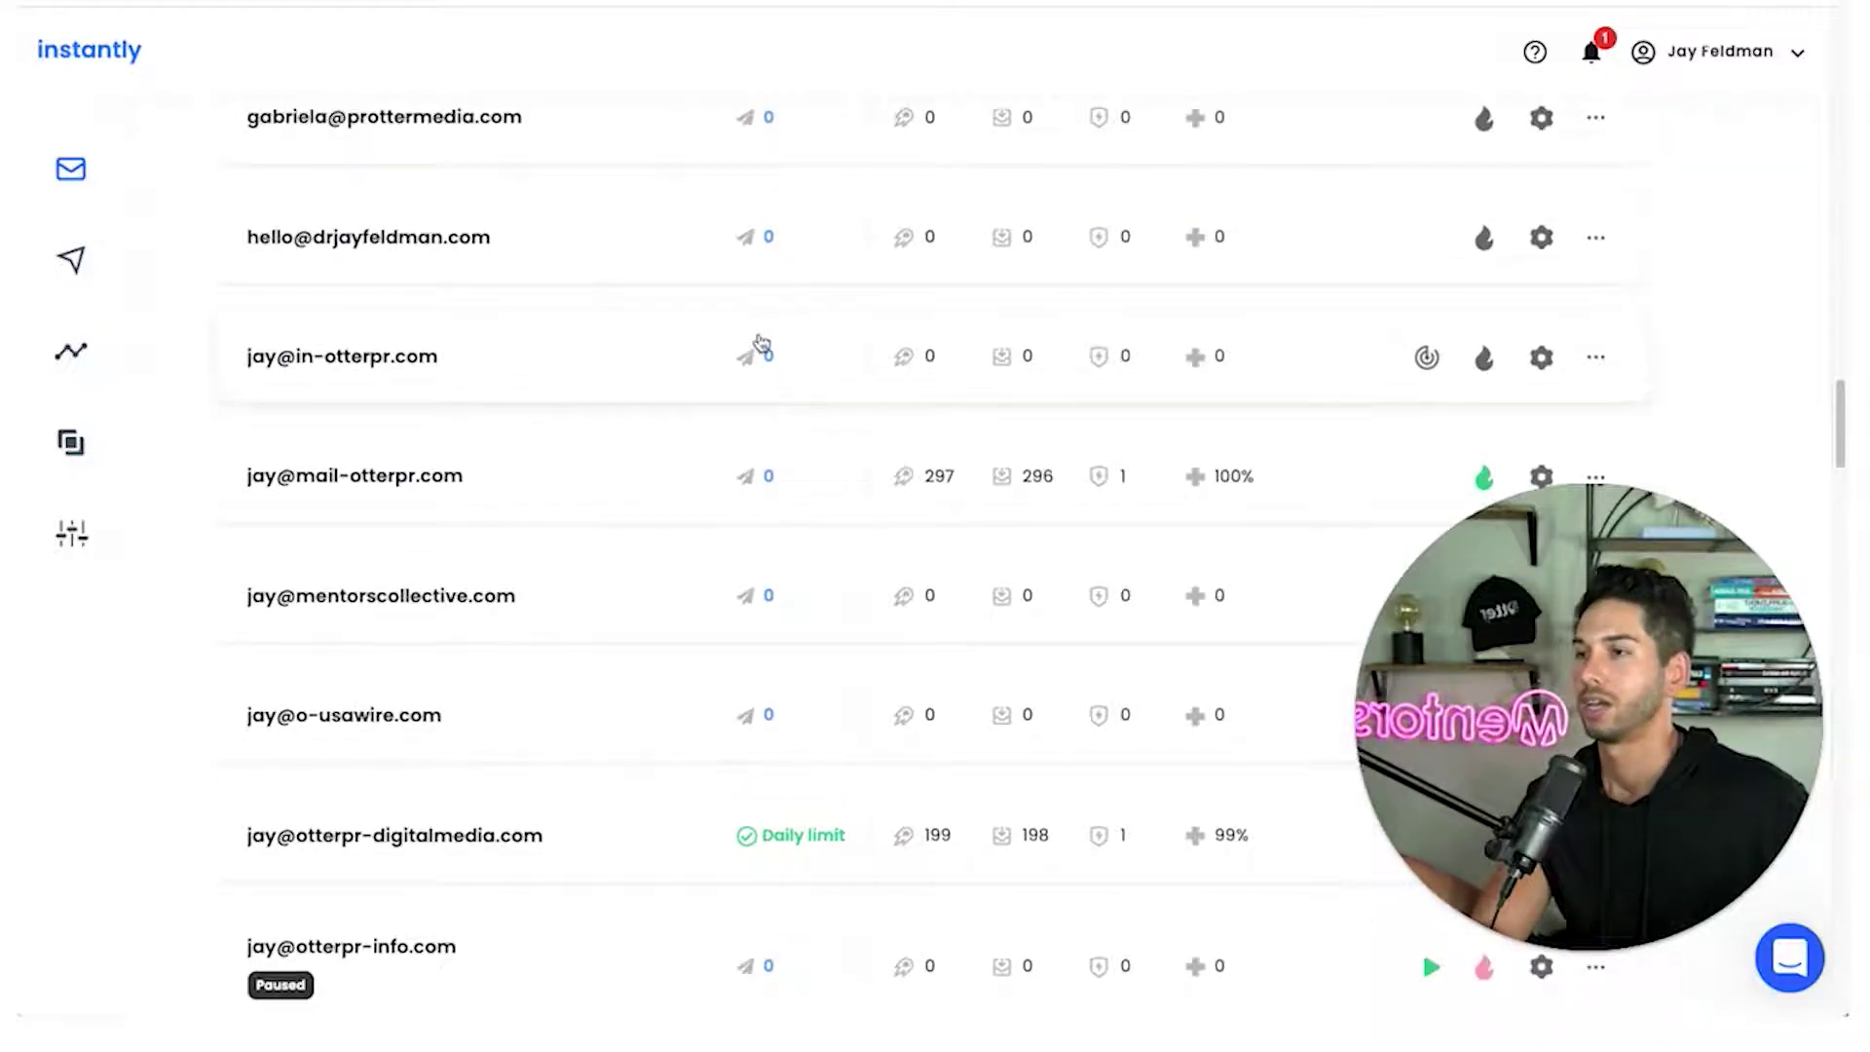
{"action": "mouse_move", "coordinate": [1425, 360]}
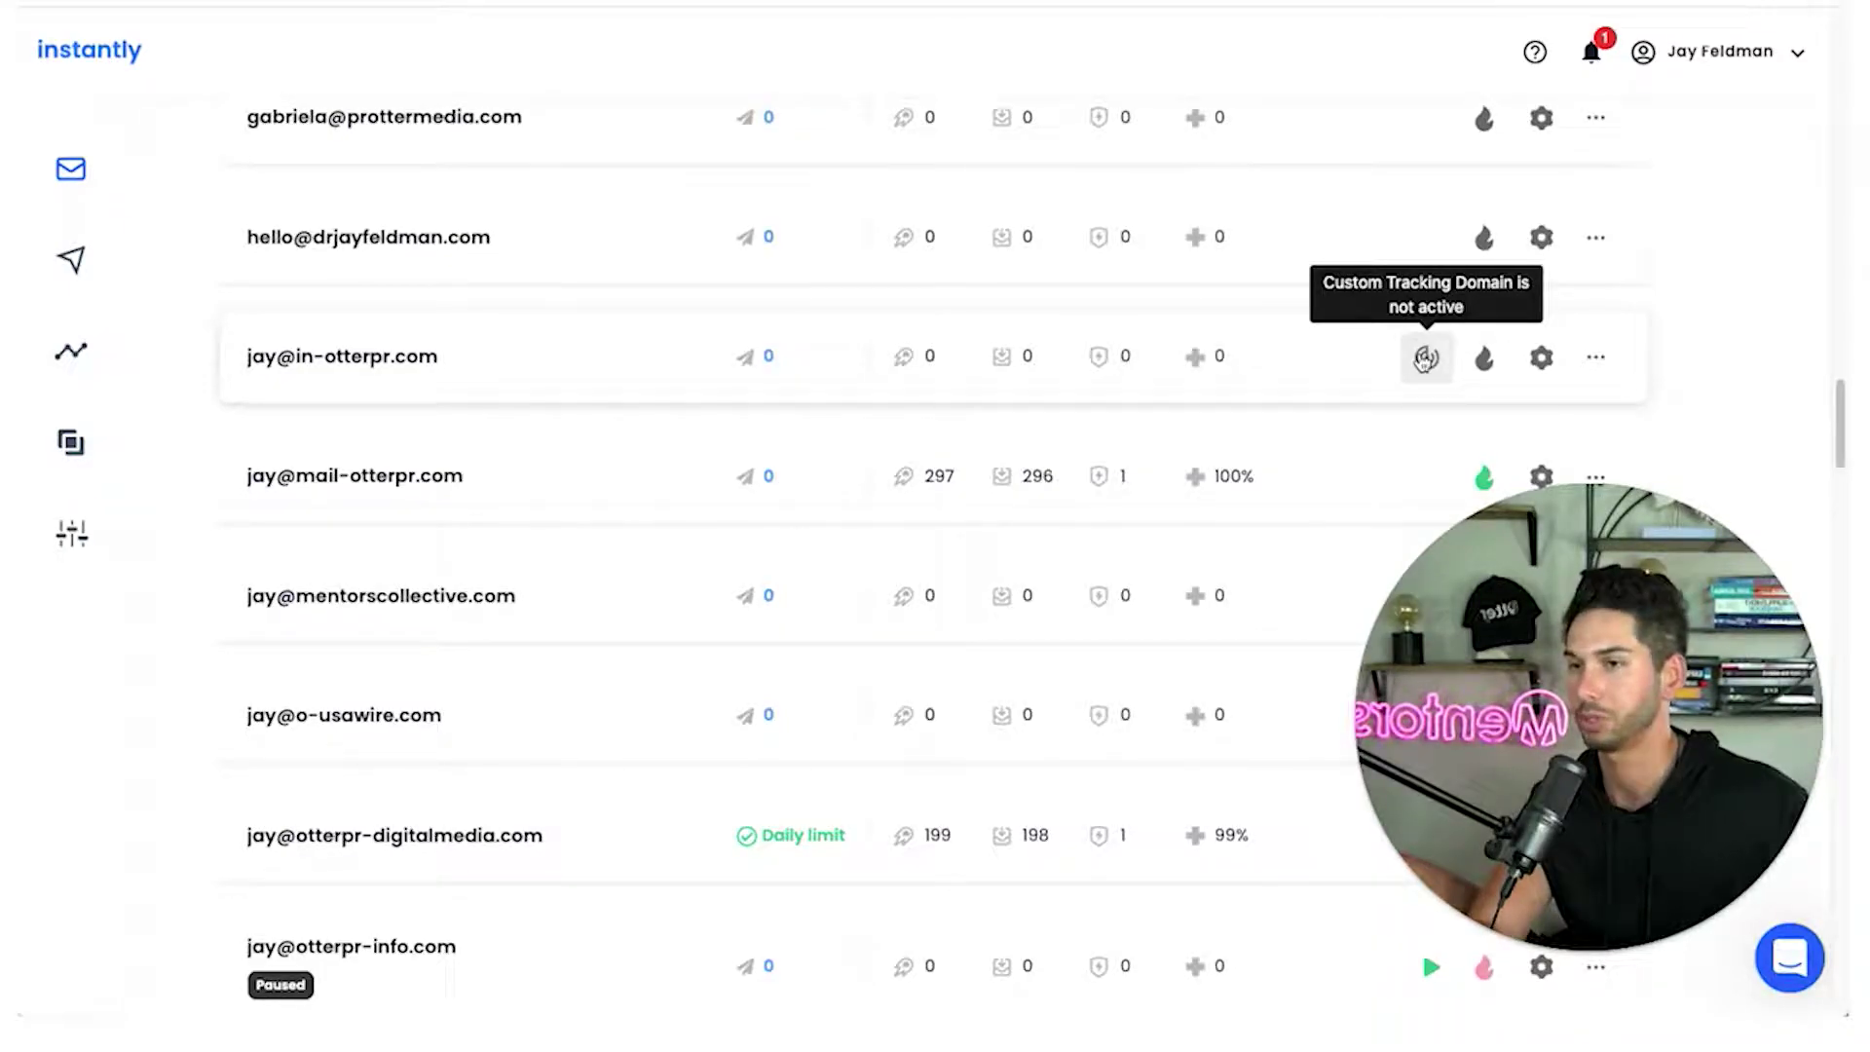
Turn on warmup for the new mailbox and bring up its Warmup Settings in the Settings tab
{"action": "left_click", "coordinate": [1485, 359]}
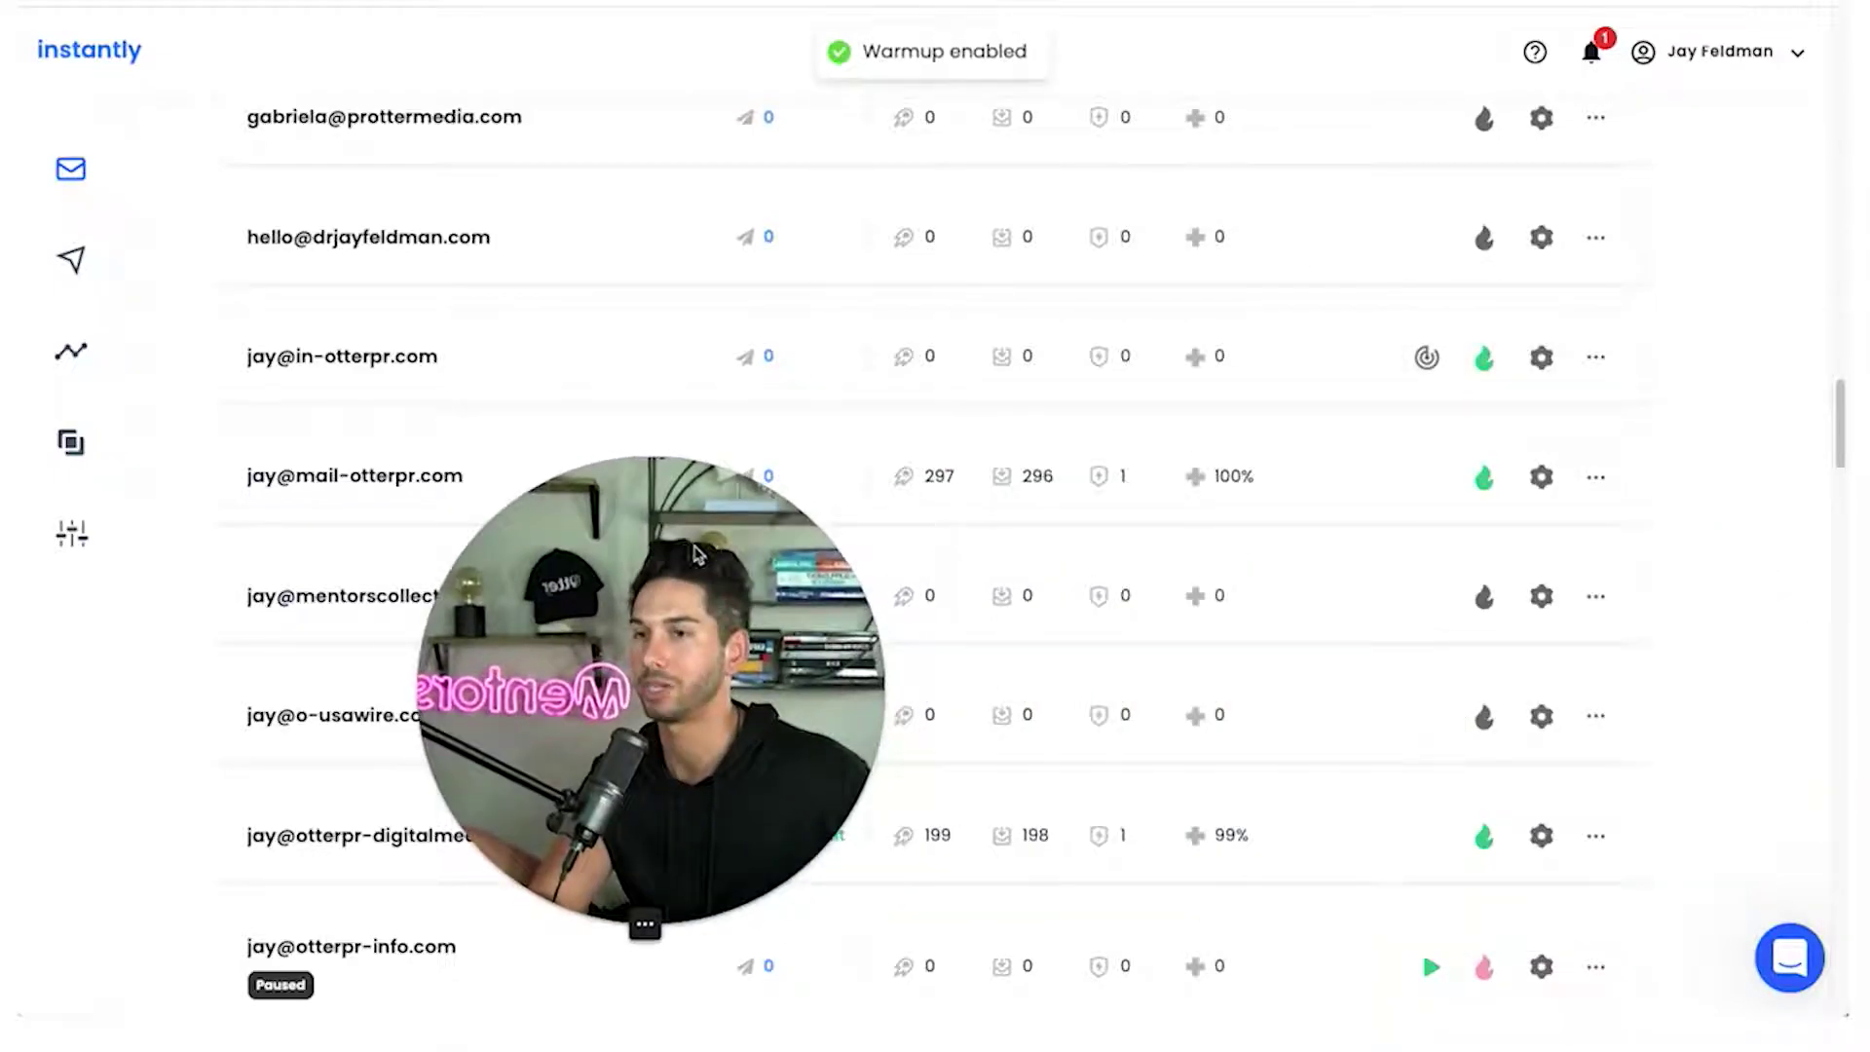
{"action": "left_click", "coordinate": [1540, 357]}
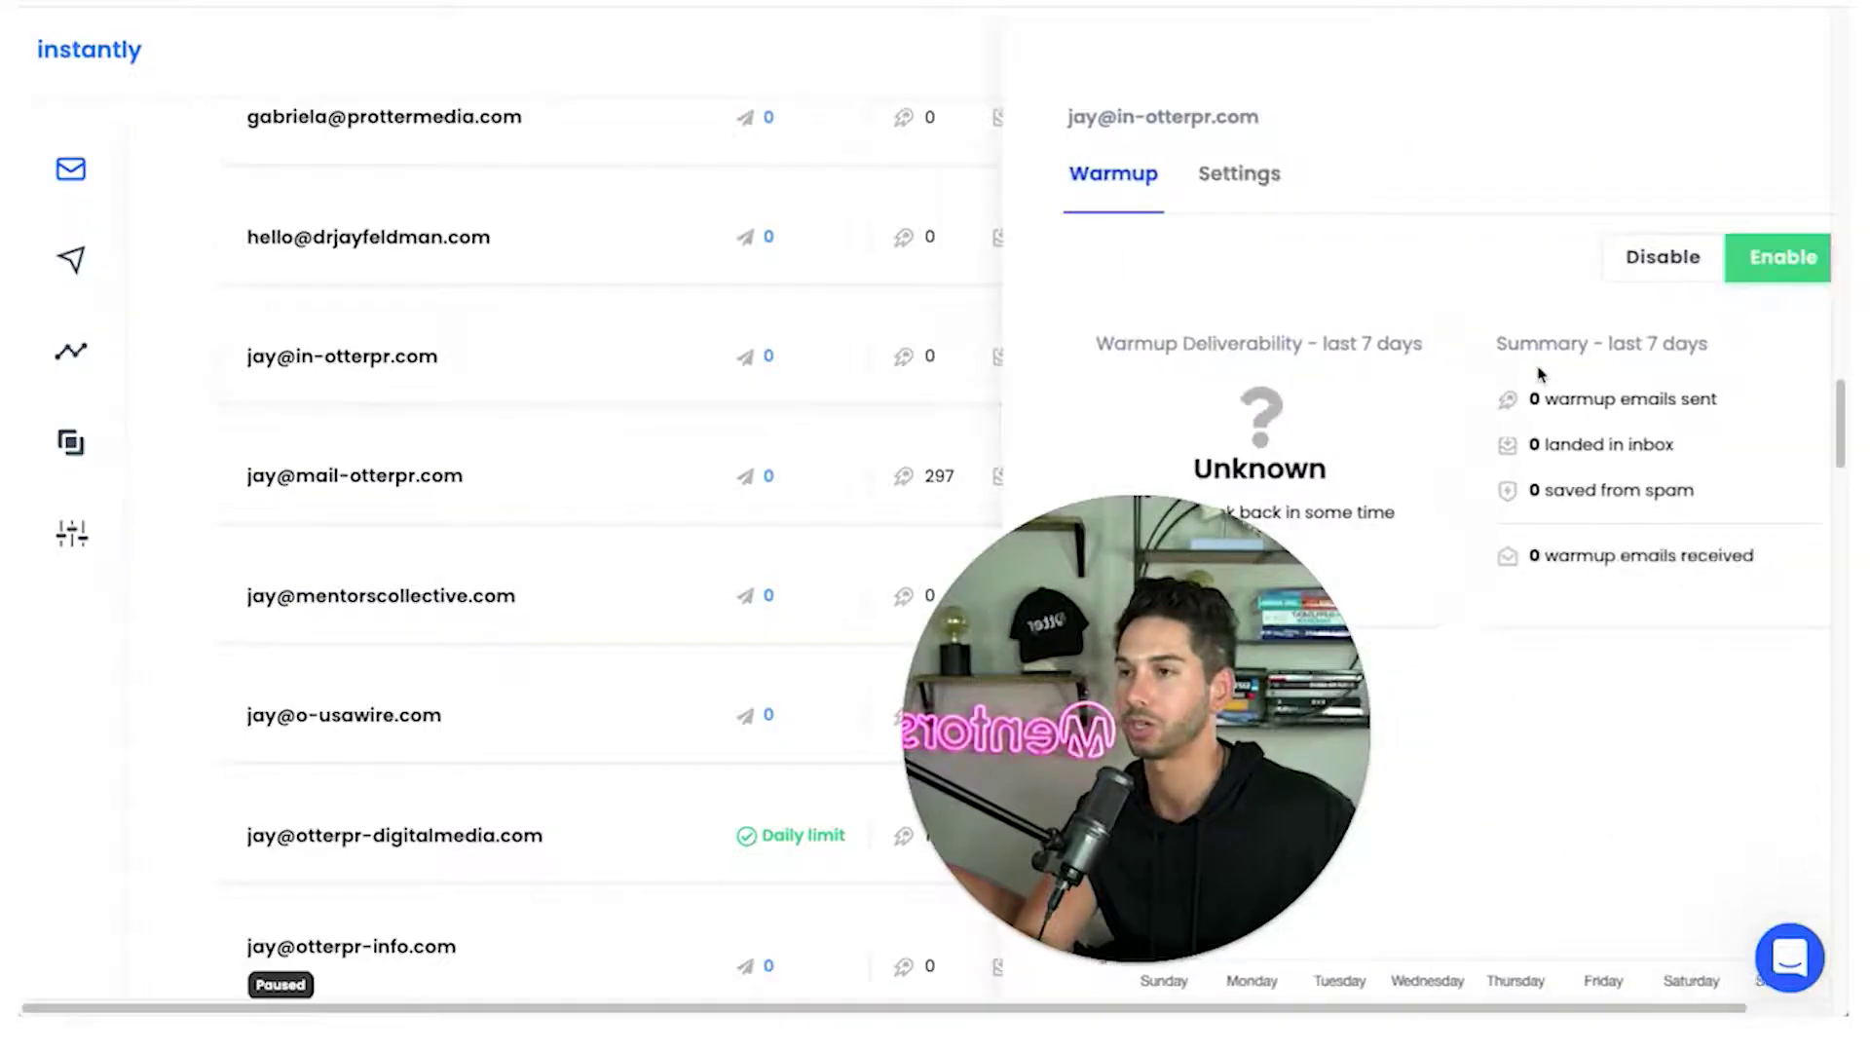
{"action": "scroll", "coordinate": [1444, 434], "scroll_direction": "down", "scroll_amount": 1}
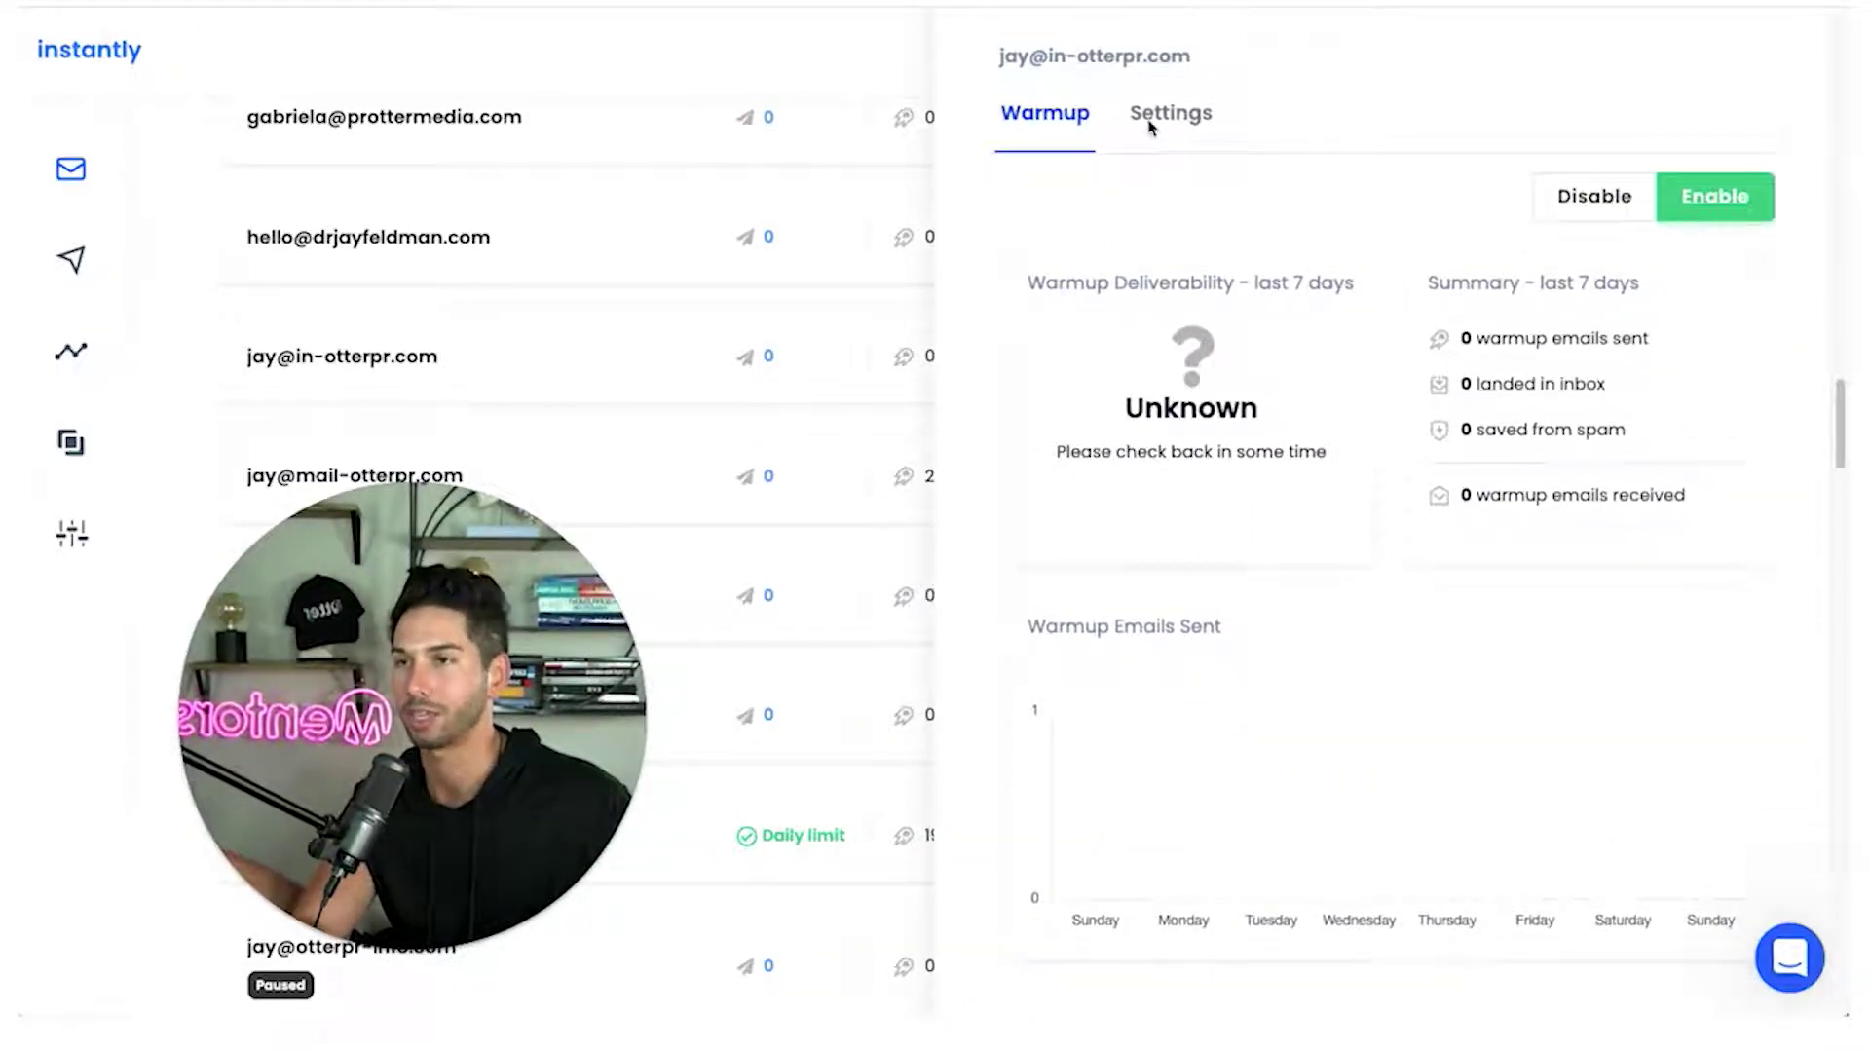
{"action": "left_click", "coordinate": [1150, 119]}
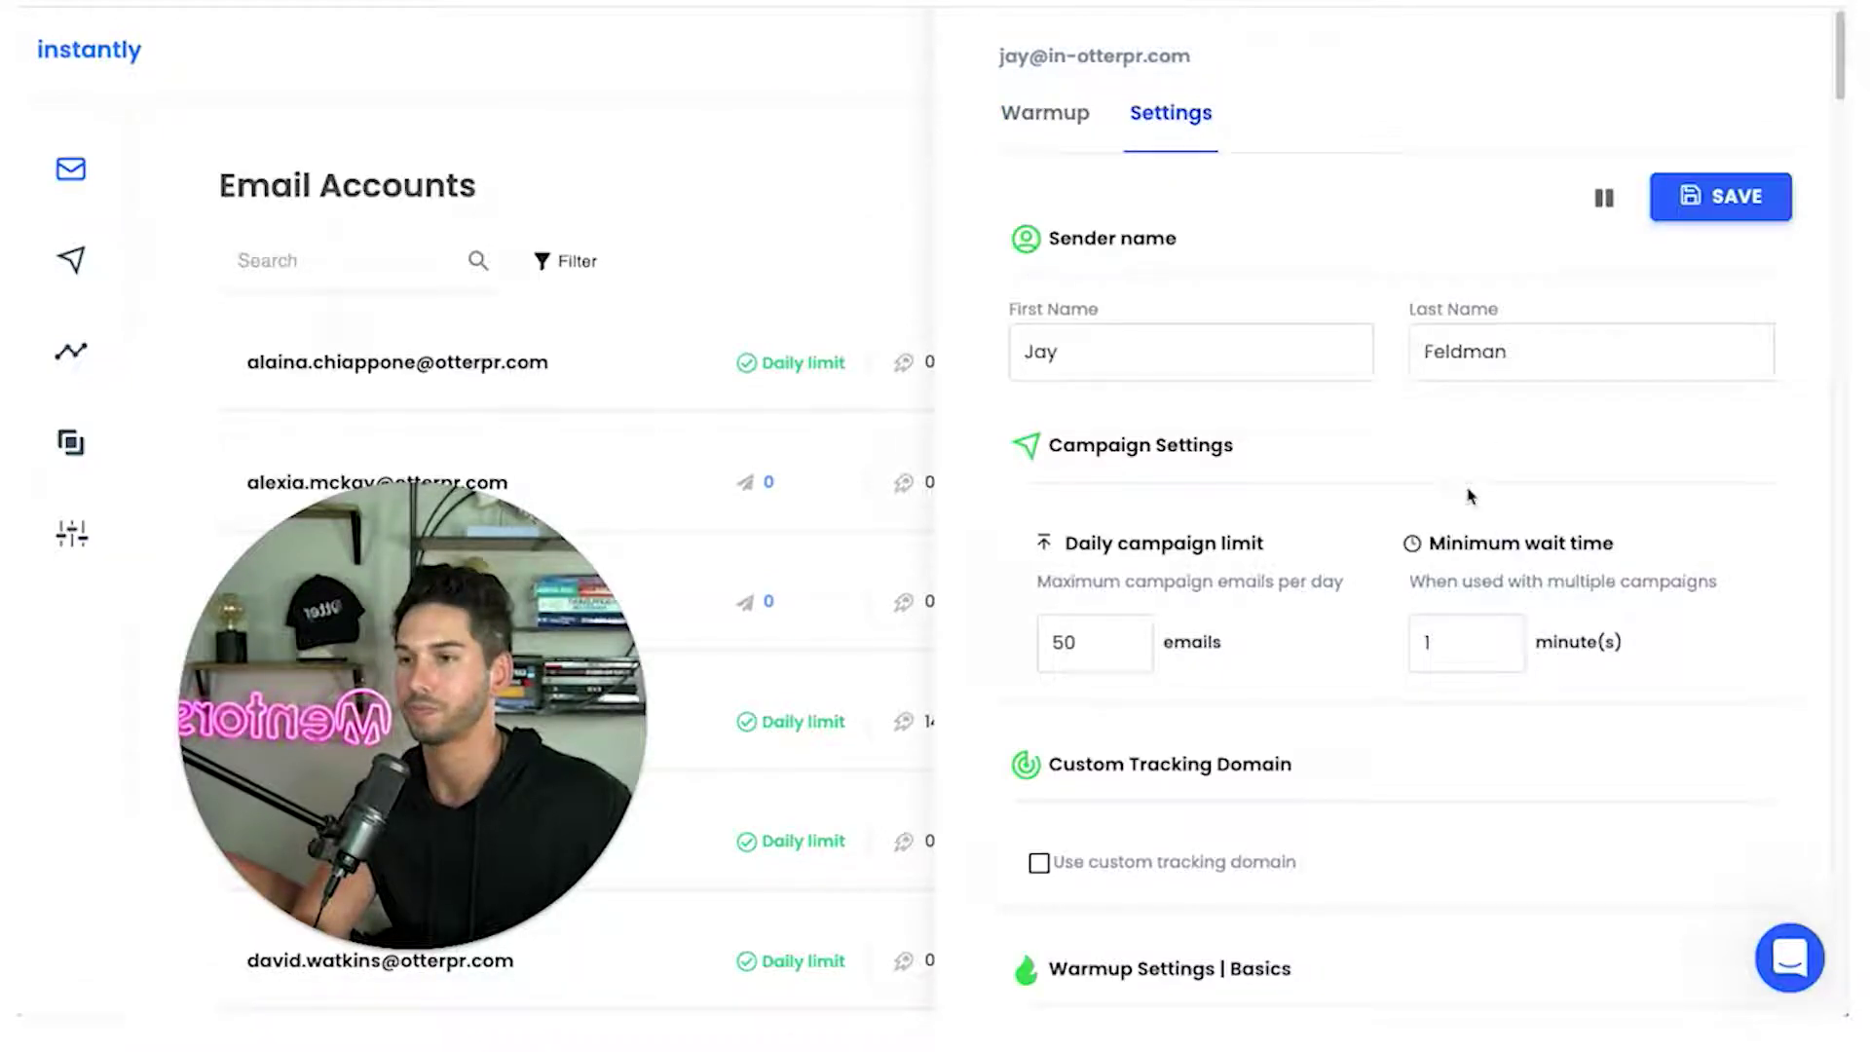
{"action": "scroll", "coordinate": [1306, 464], "scroll_direction": "down", "scroll_amount": 5}
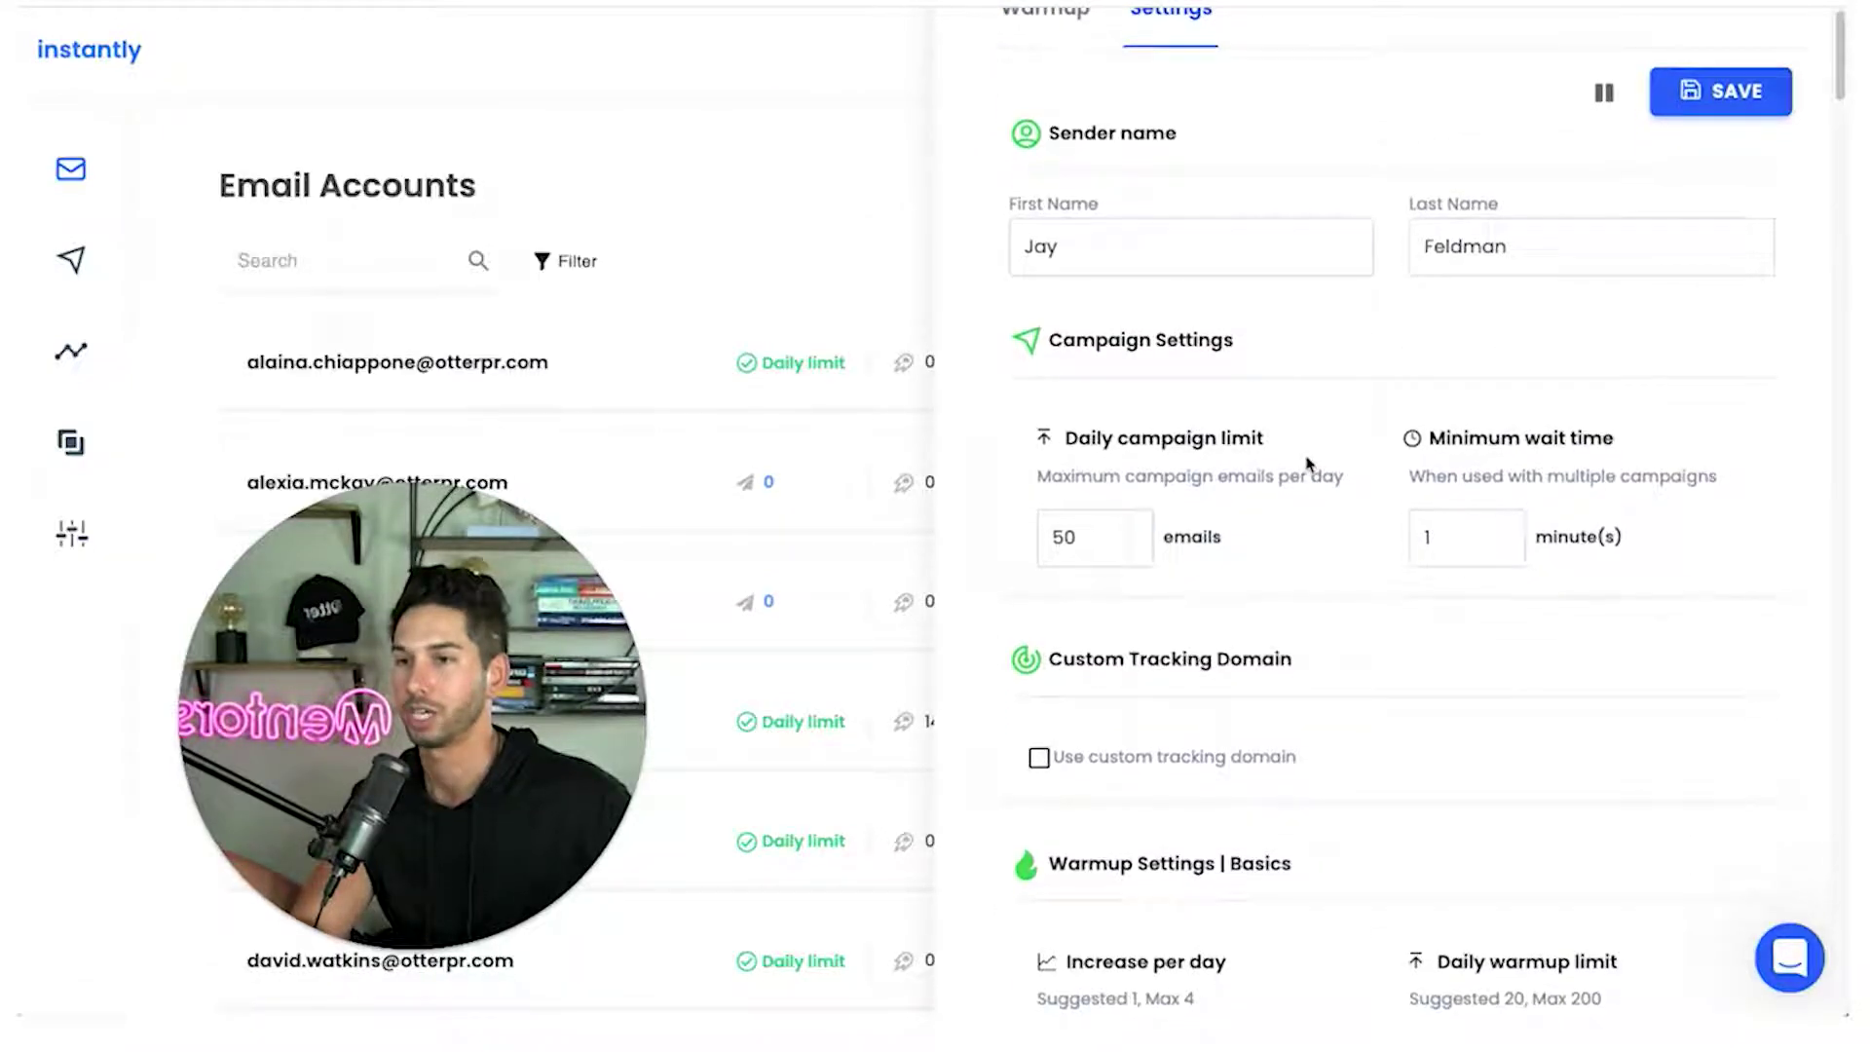
{"action": "scroll", "coordinate": [1307, 458], "scroll_direction": "down", "scroll_amount": 6}
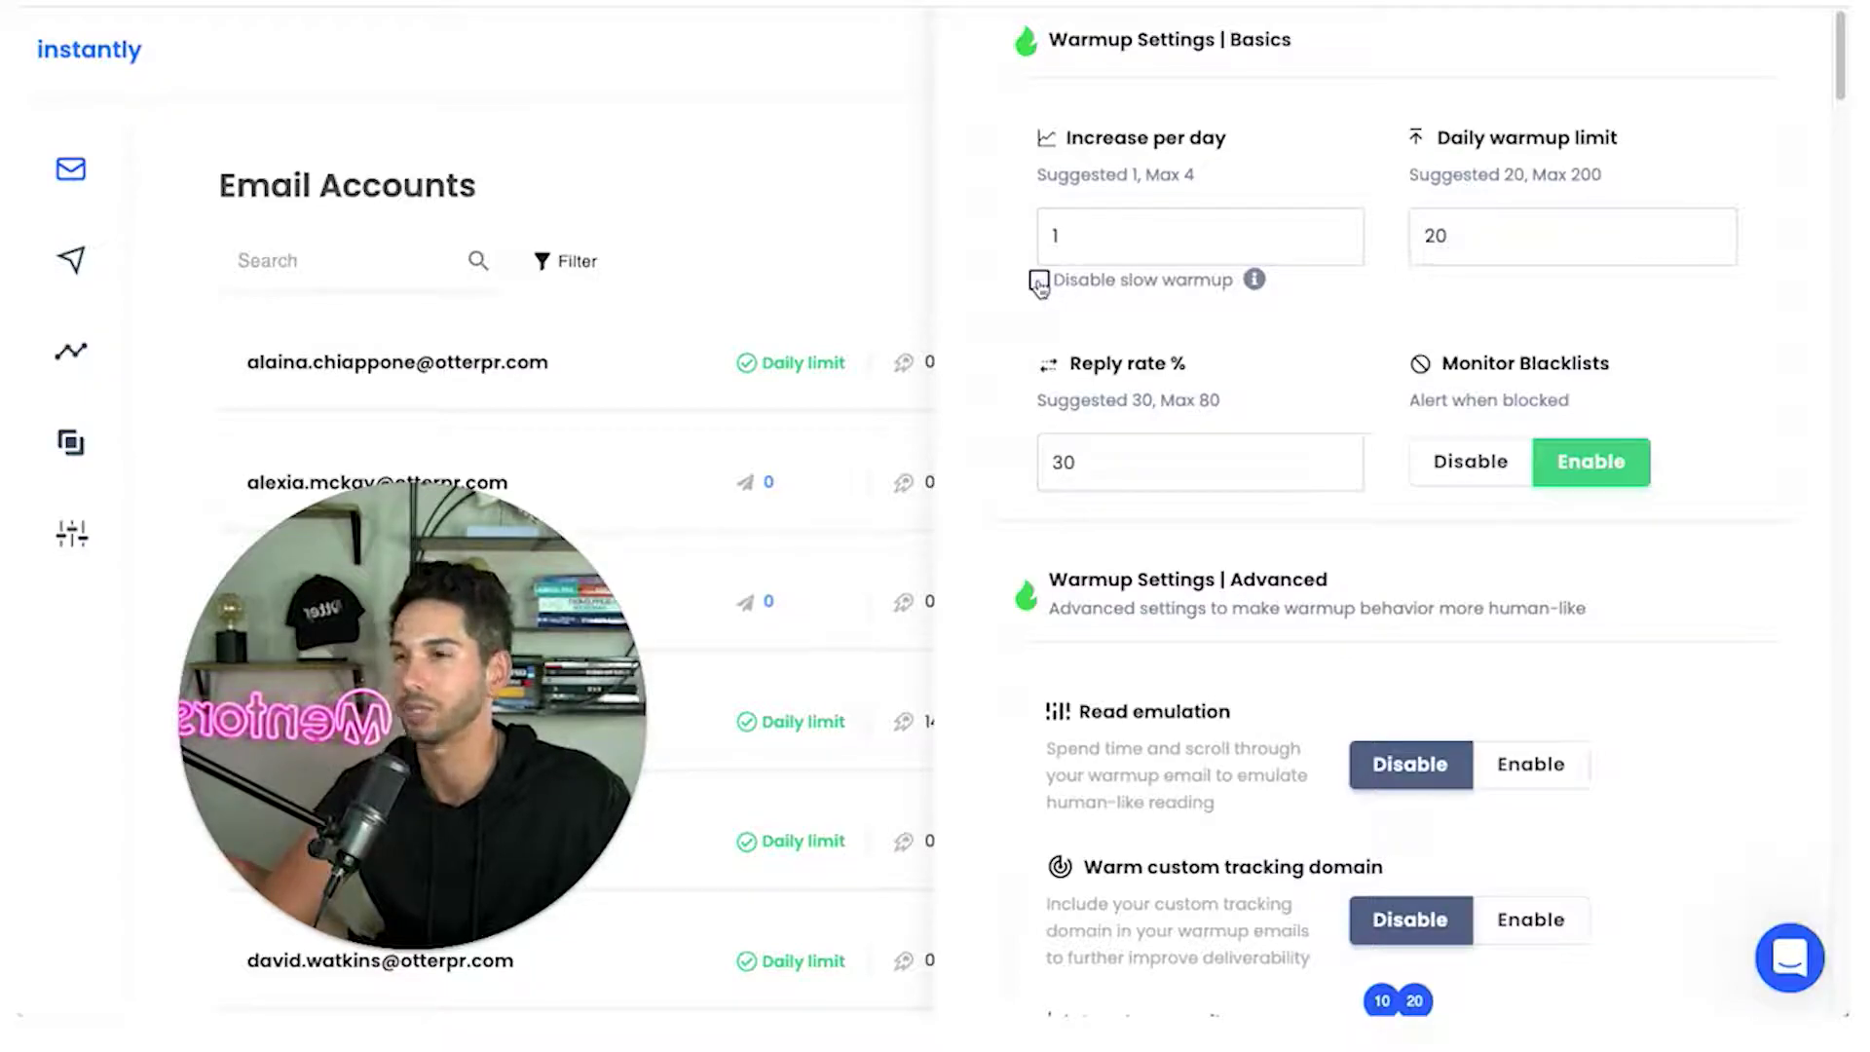
Set warmup Increase per day to 2 and Daily warmup limit to 40
{"action": "left_click", "coordinate": [1072, 240]}
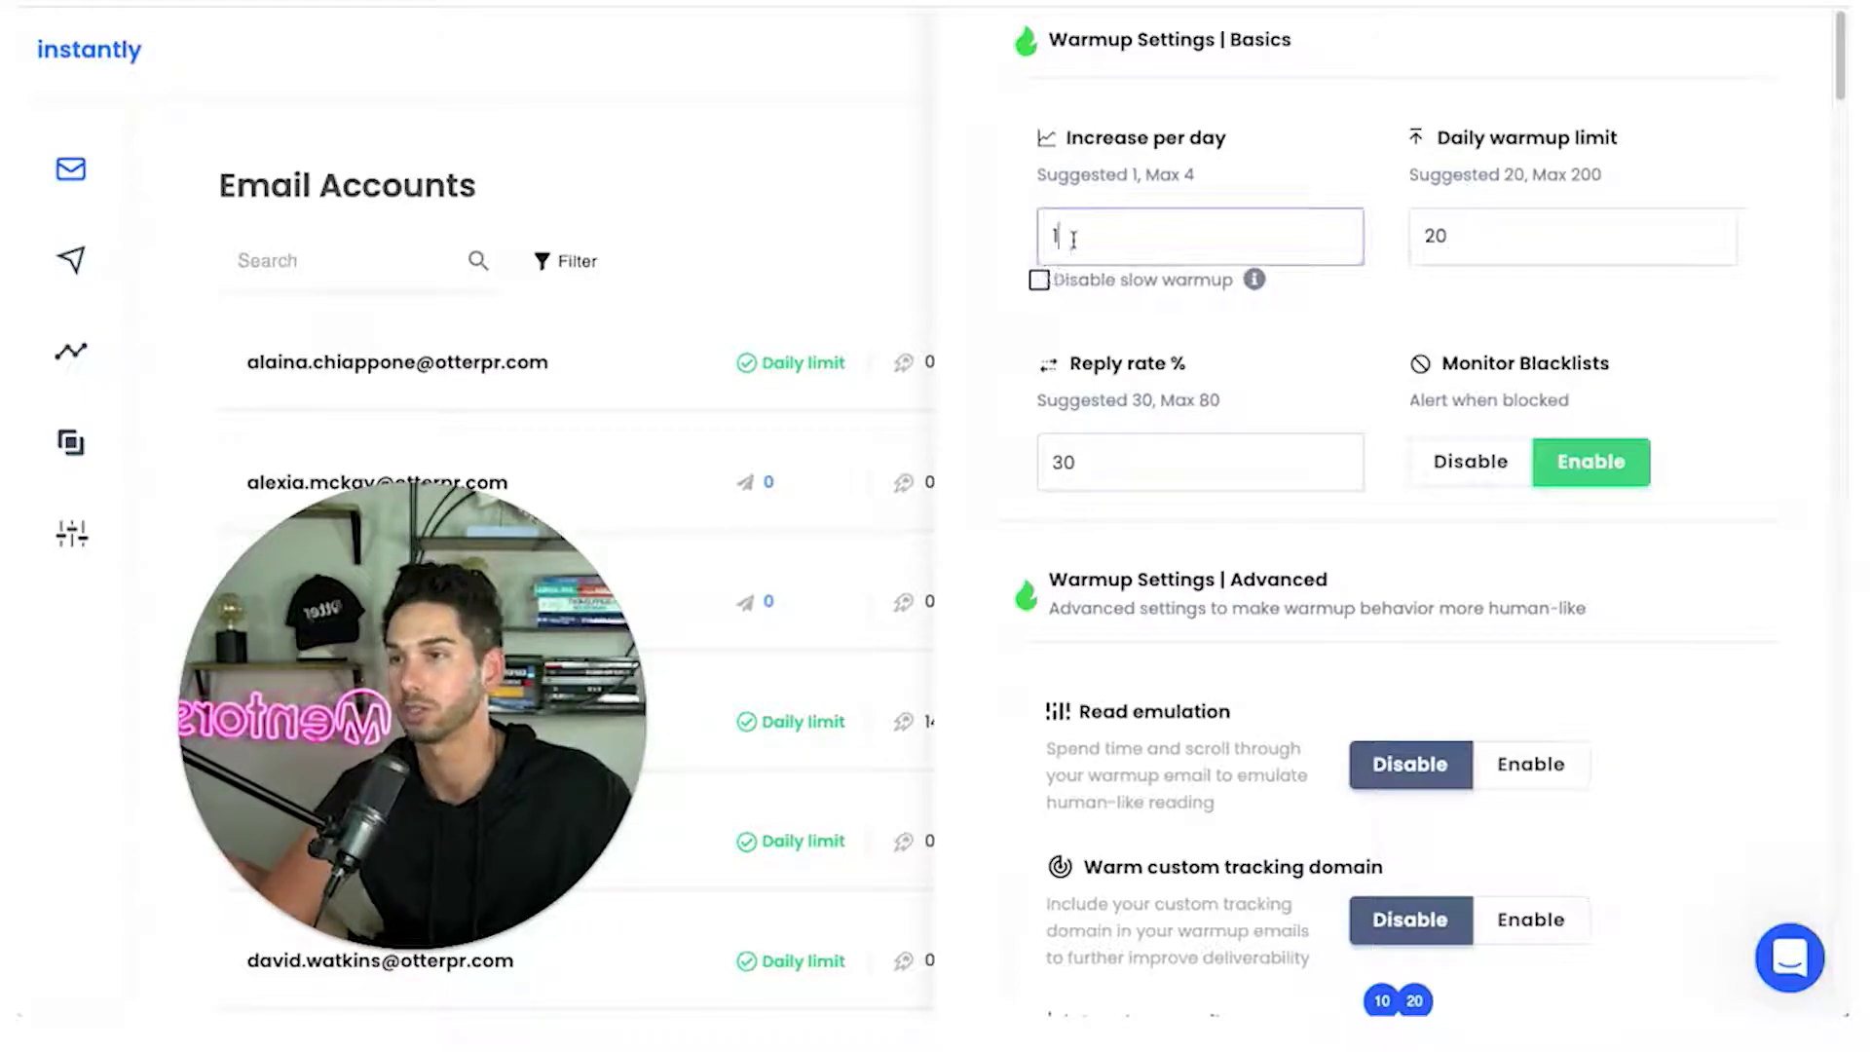
{"action": "double_click", "coordinate": [1074, 240]}
{"action": "type", "text": "2"}
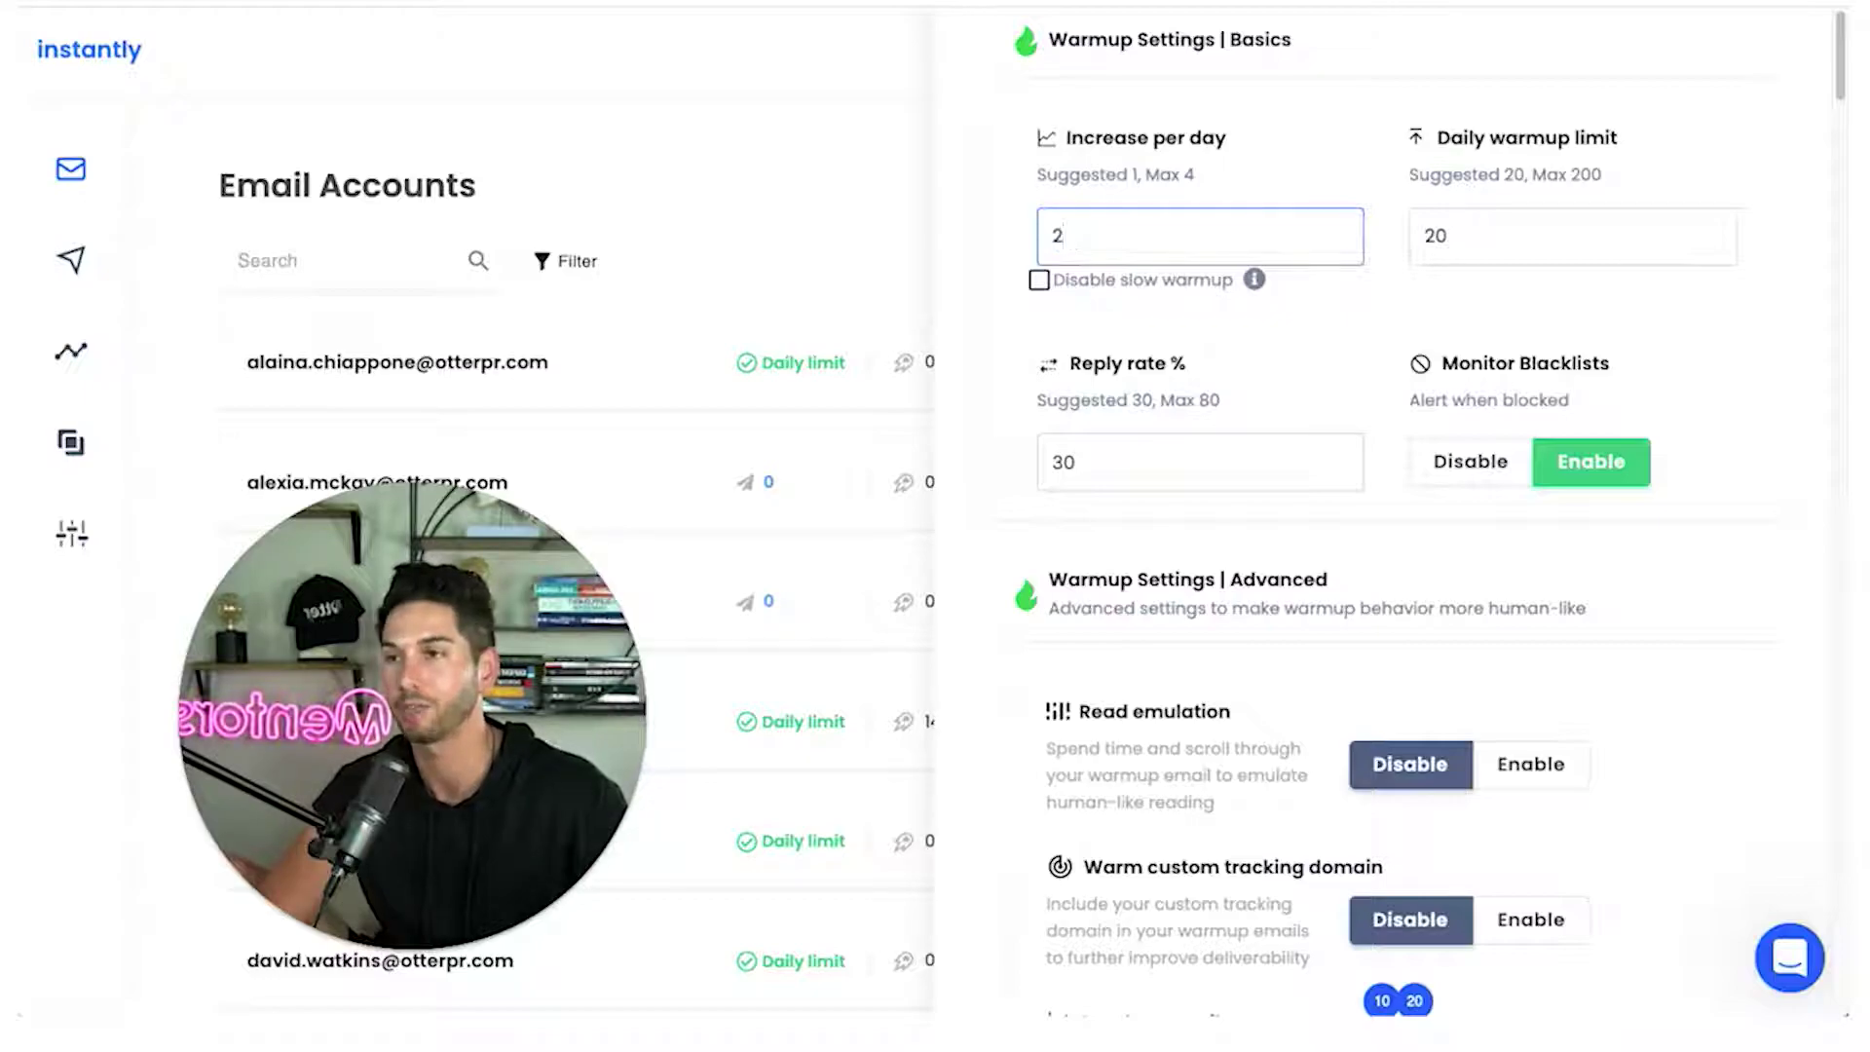
{"action": "left_click", "coordinate": [1484, 246]}
{"action": "double_click", "coordinate": [1488, 249]}
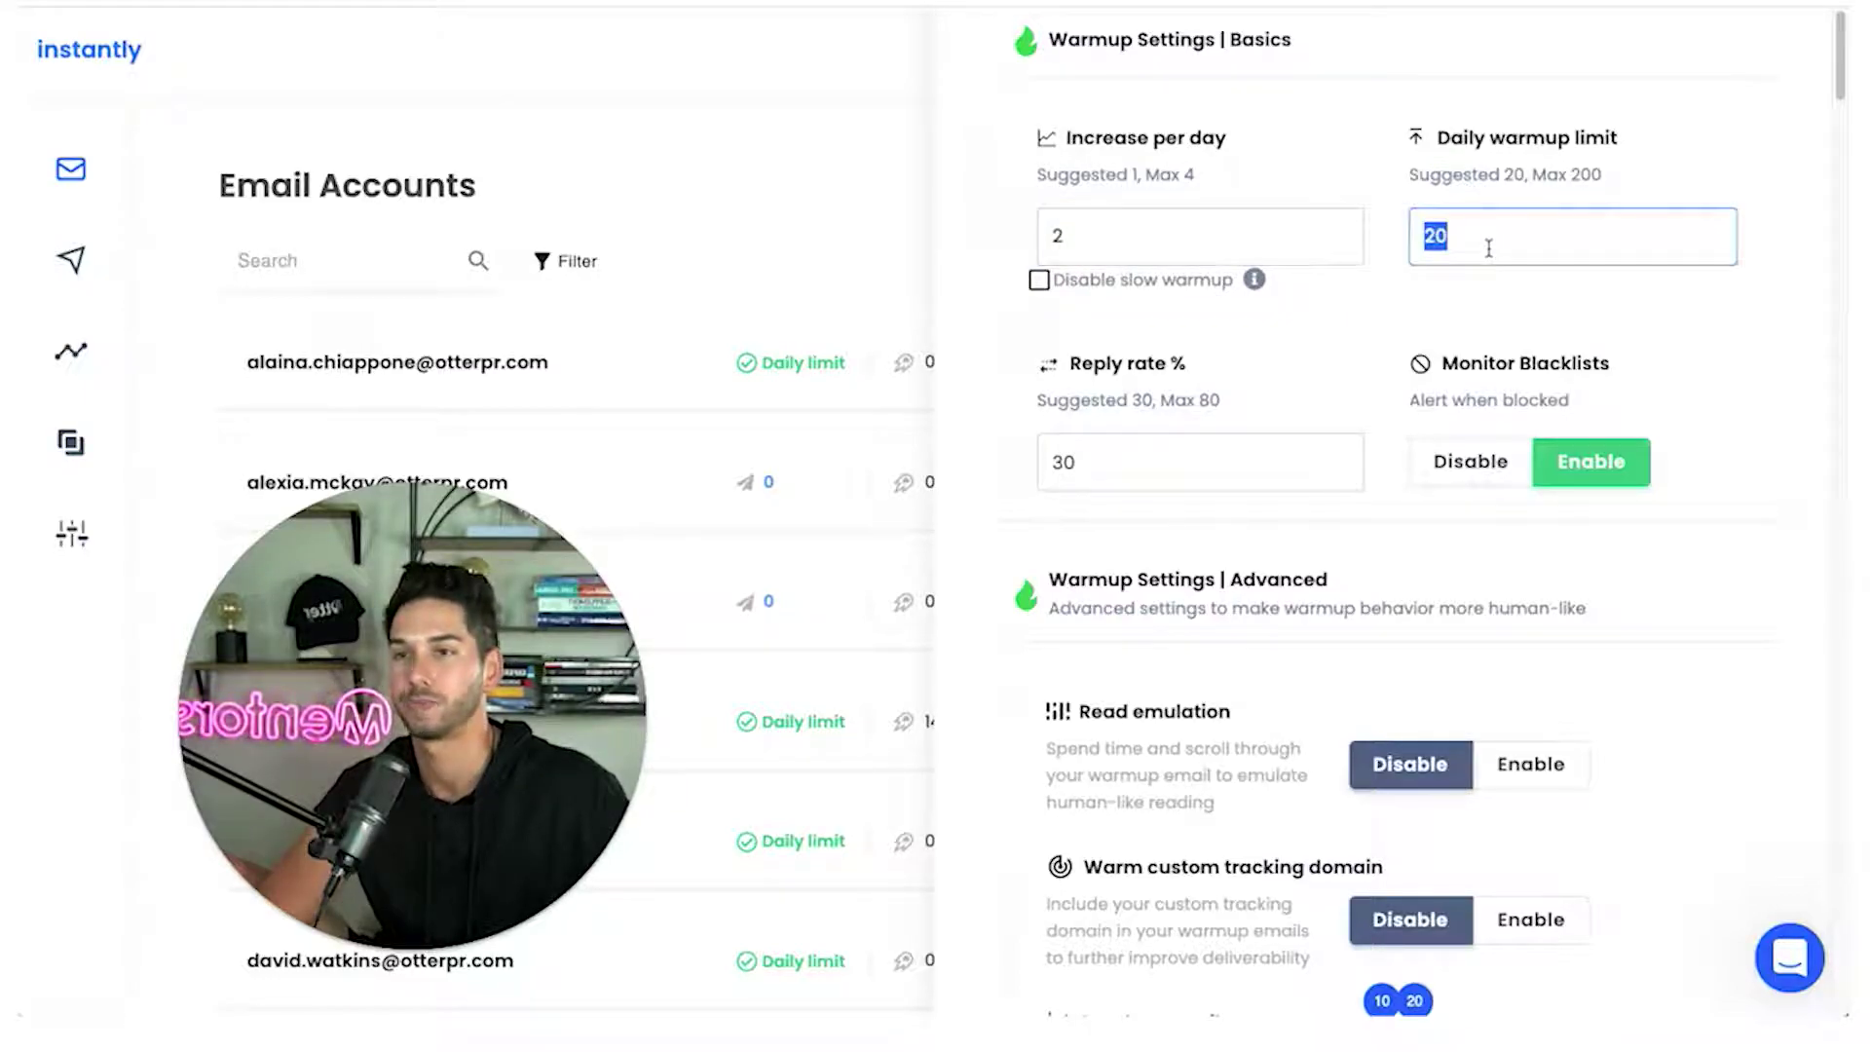
{"action": "type", "text": "40"}
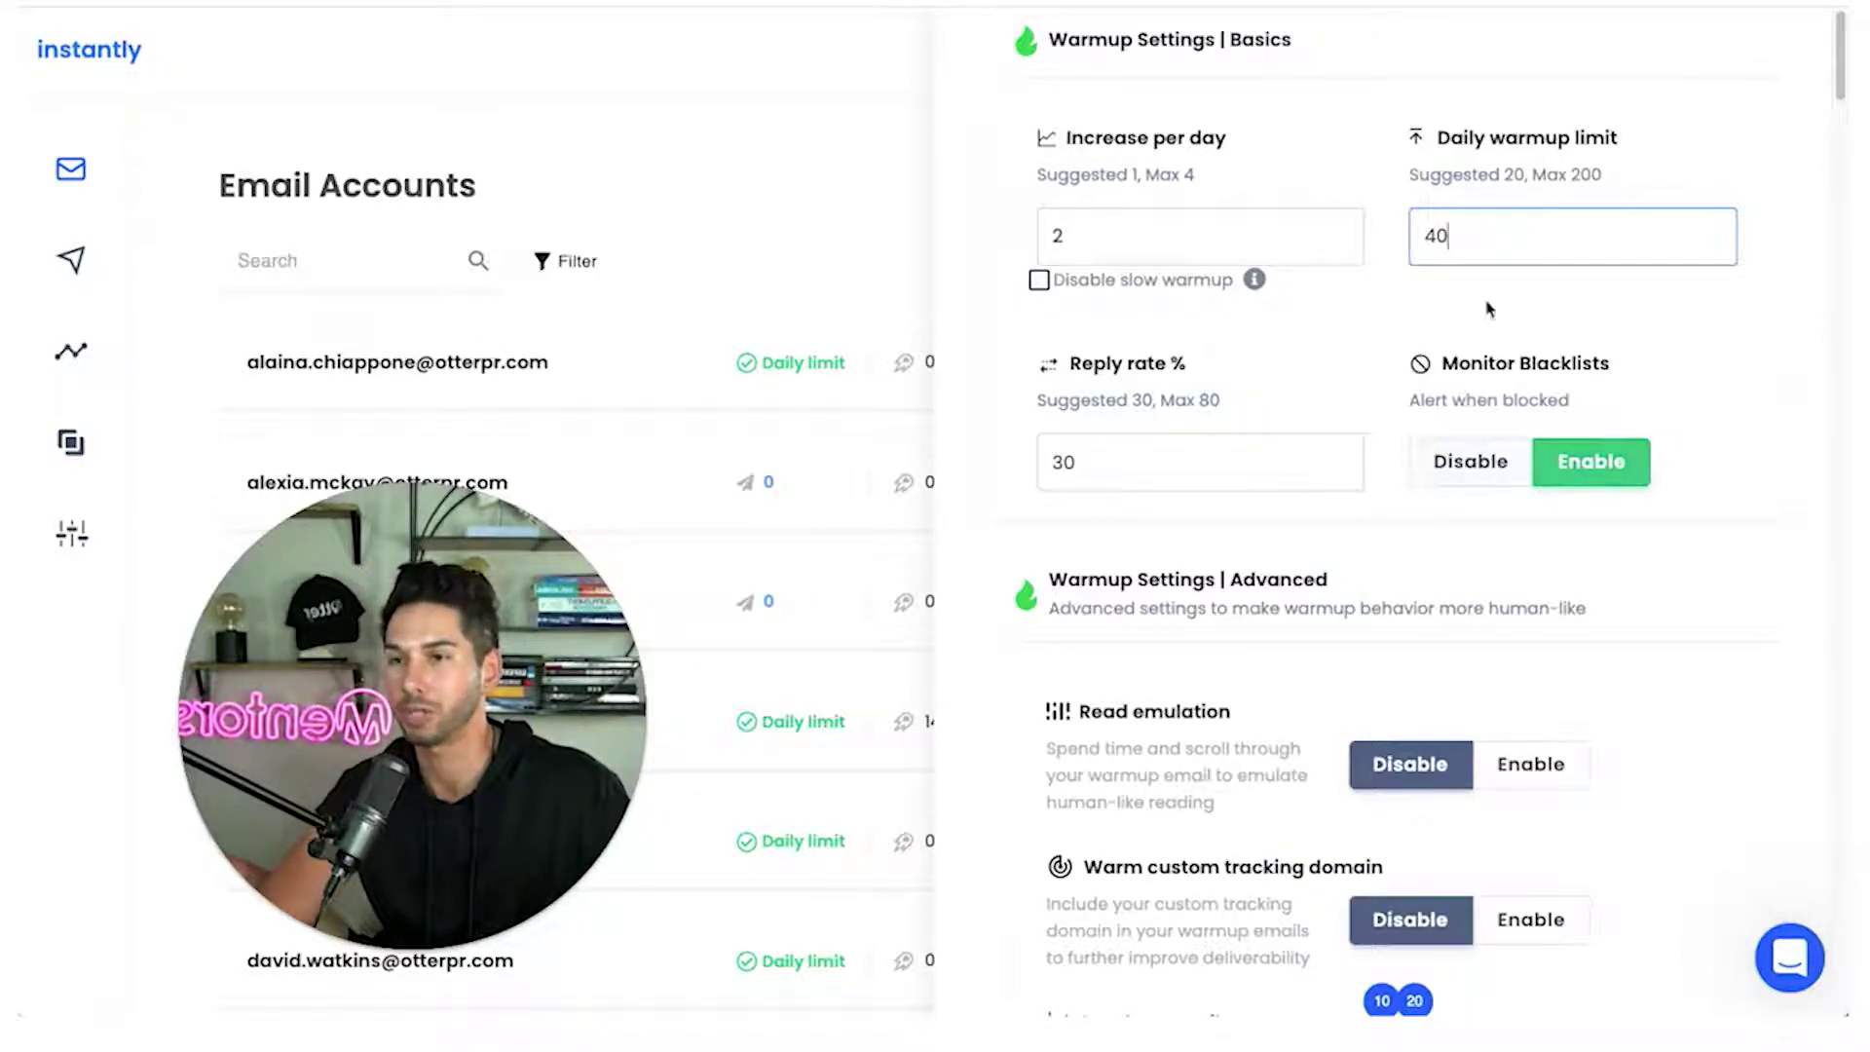
{"action": "left_click", "coordinate": [1385, 376]}
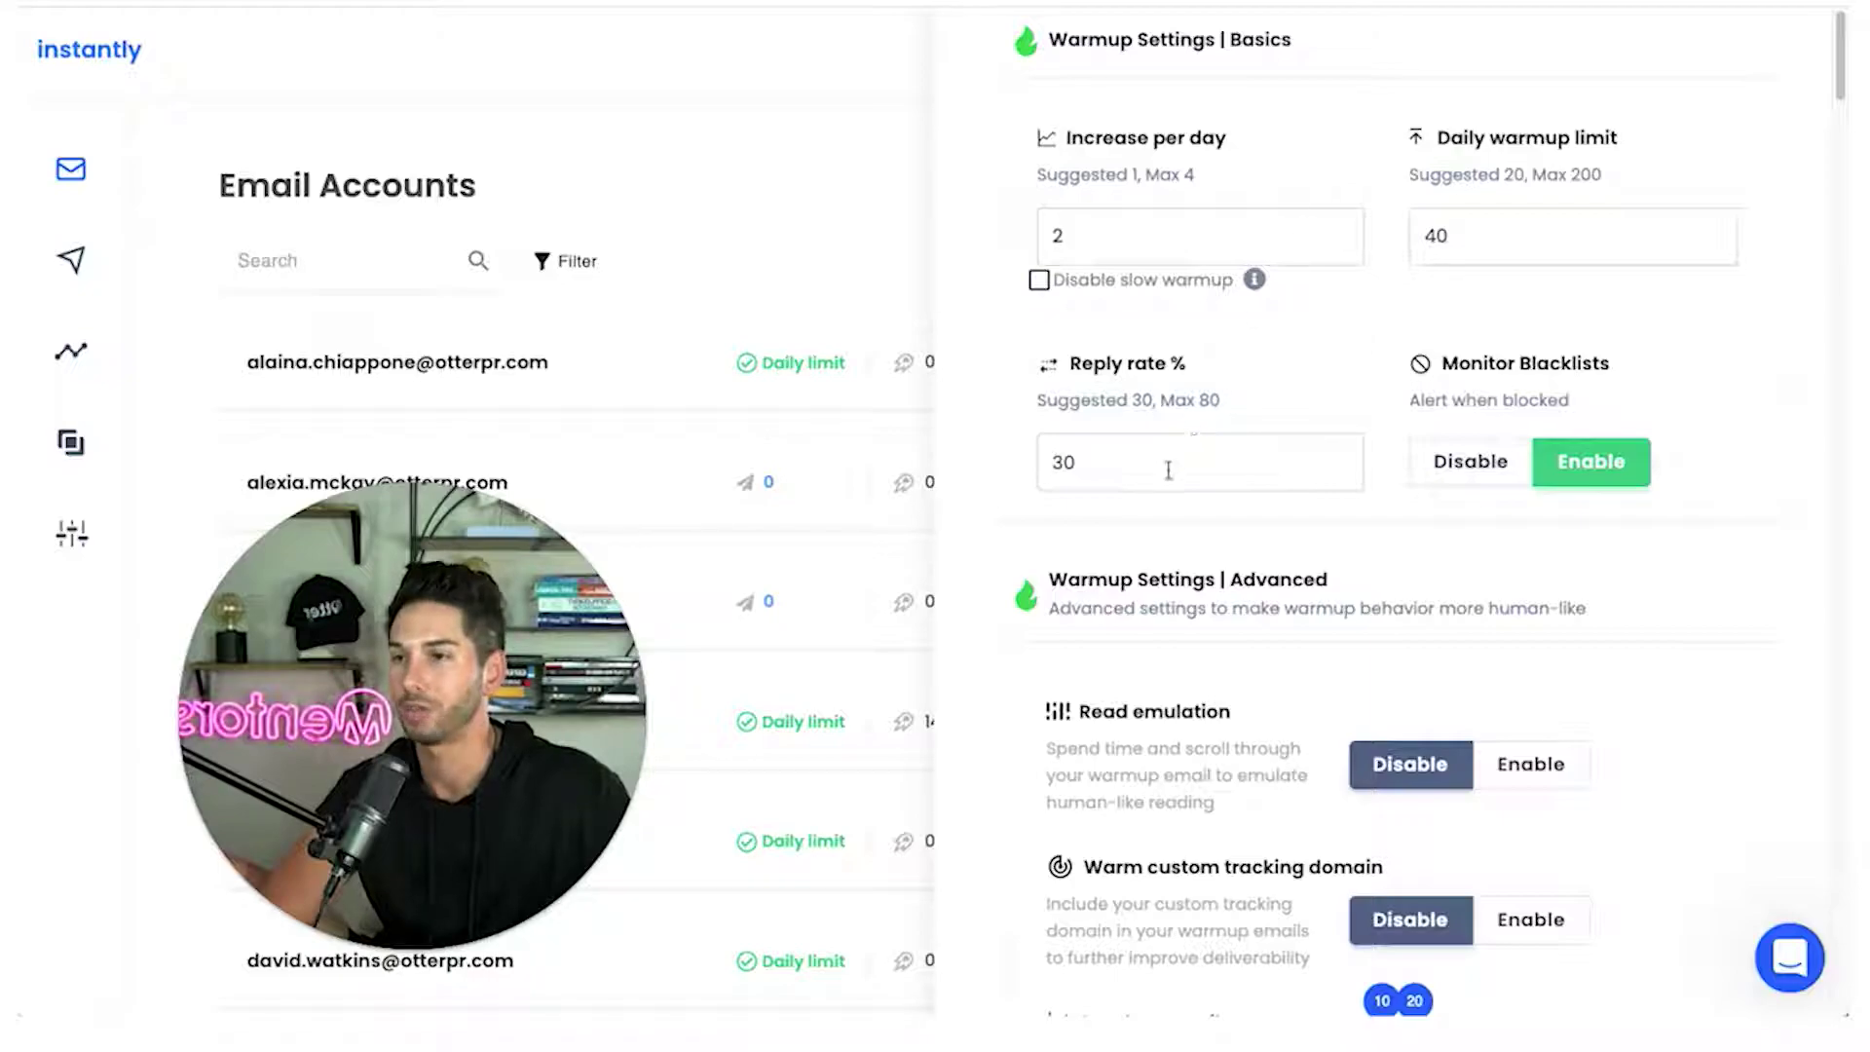
{"action": "scroll", "coordinate": [1354, 380], "scroll_direction": "down", "scroll_amount": 5}
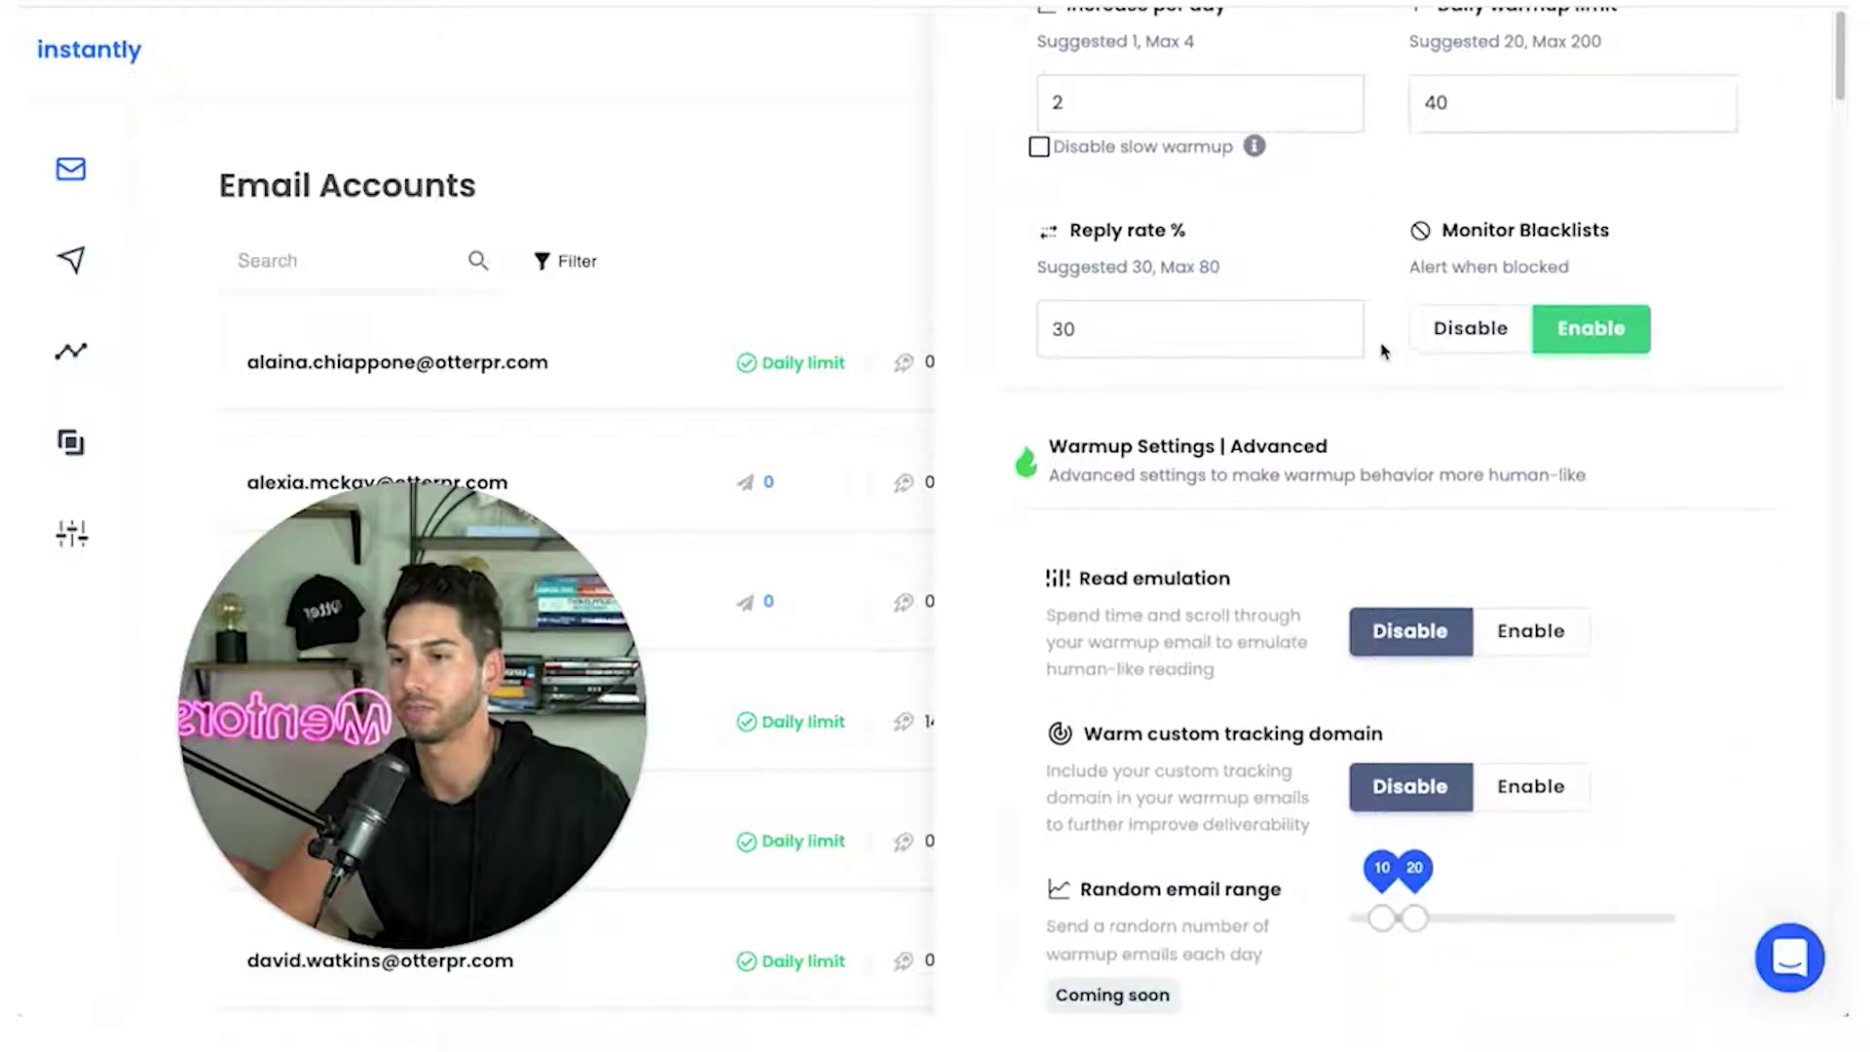
{"action": "scroll", "coordinate": [1385, 346], "scroll_direction": "down", "scroll_amount": 1}
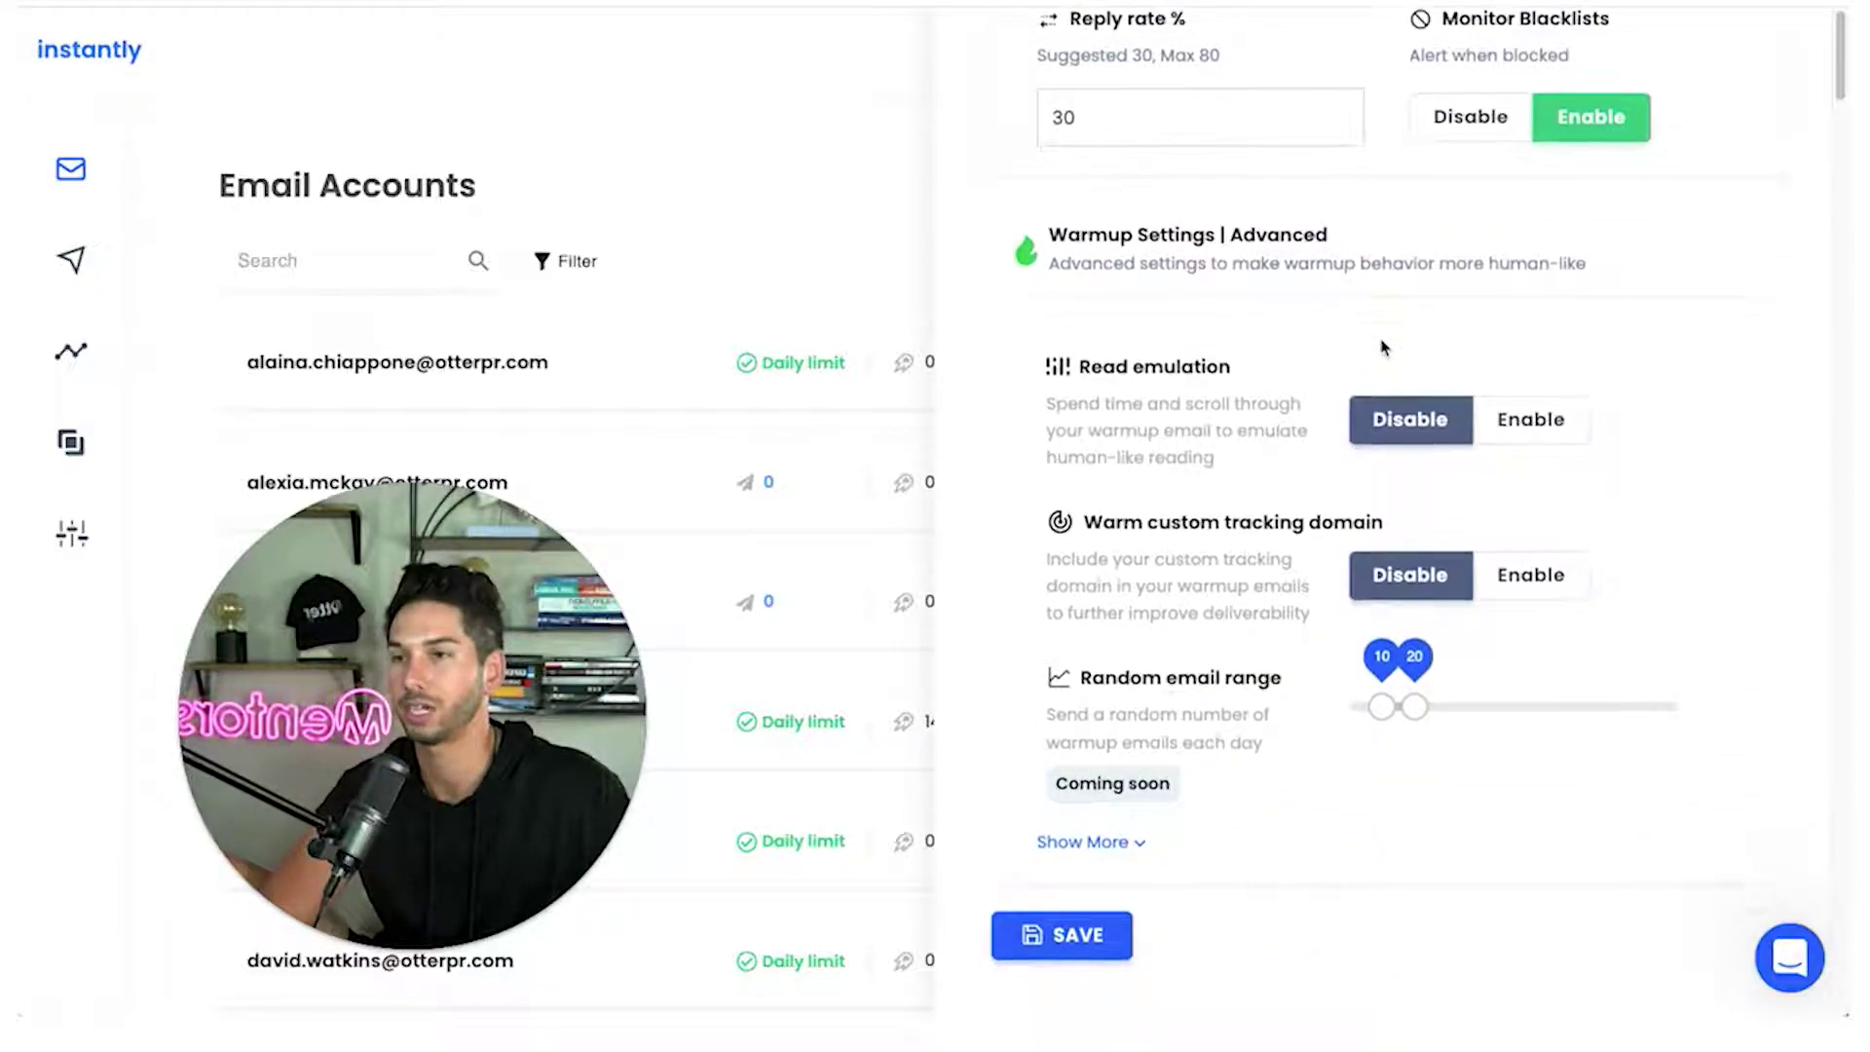
Enable read emulation and custom tracking-domain warming, set random email range 30–56, and show more settings
{"action": "left_click", "coordinate": [1535, 427]}
{"action": "left_click", "coordinate": [1533, 574]}
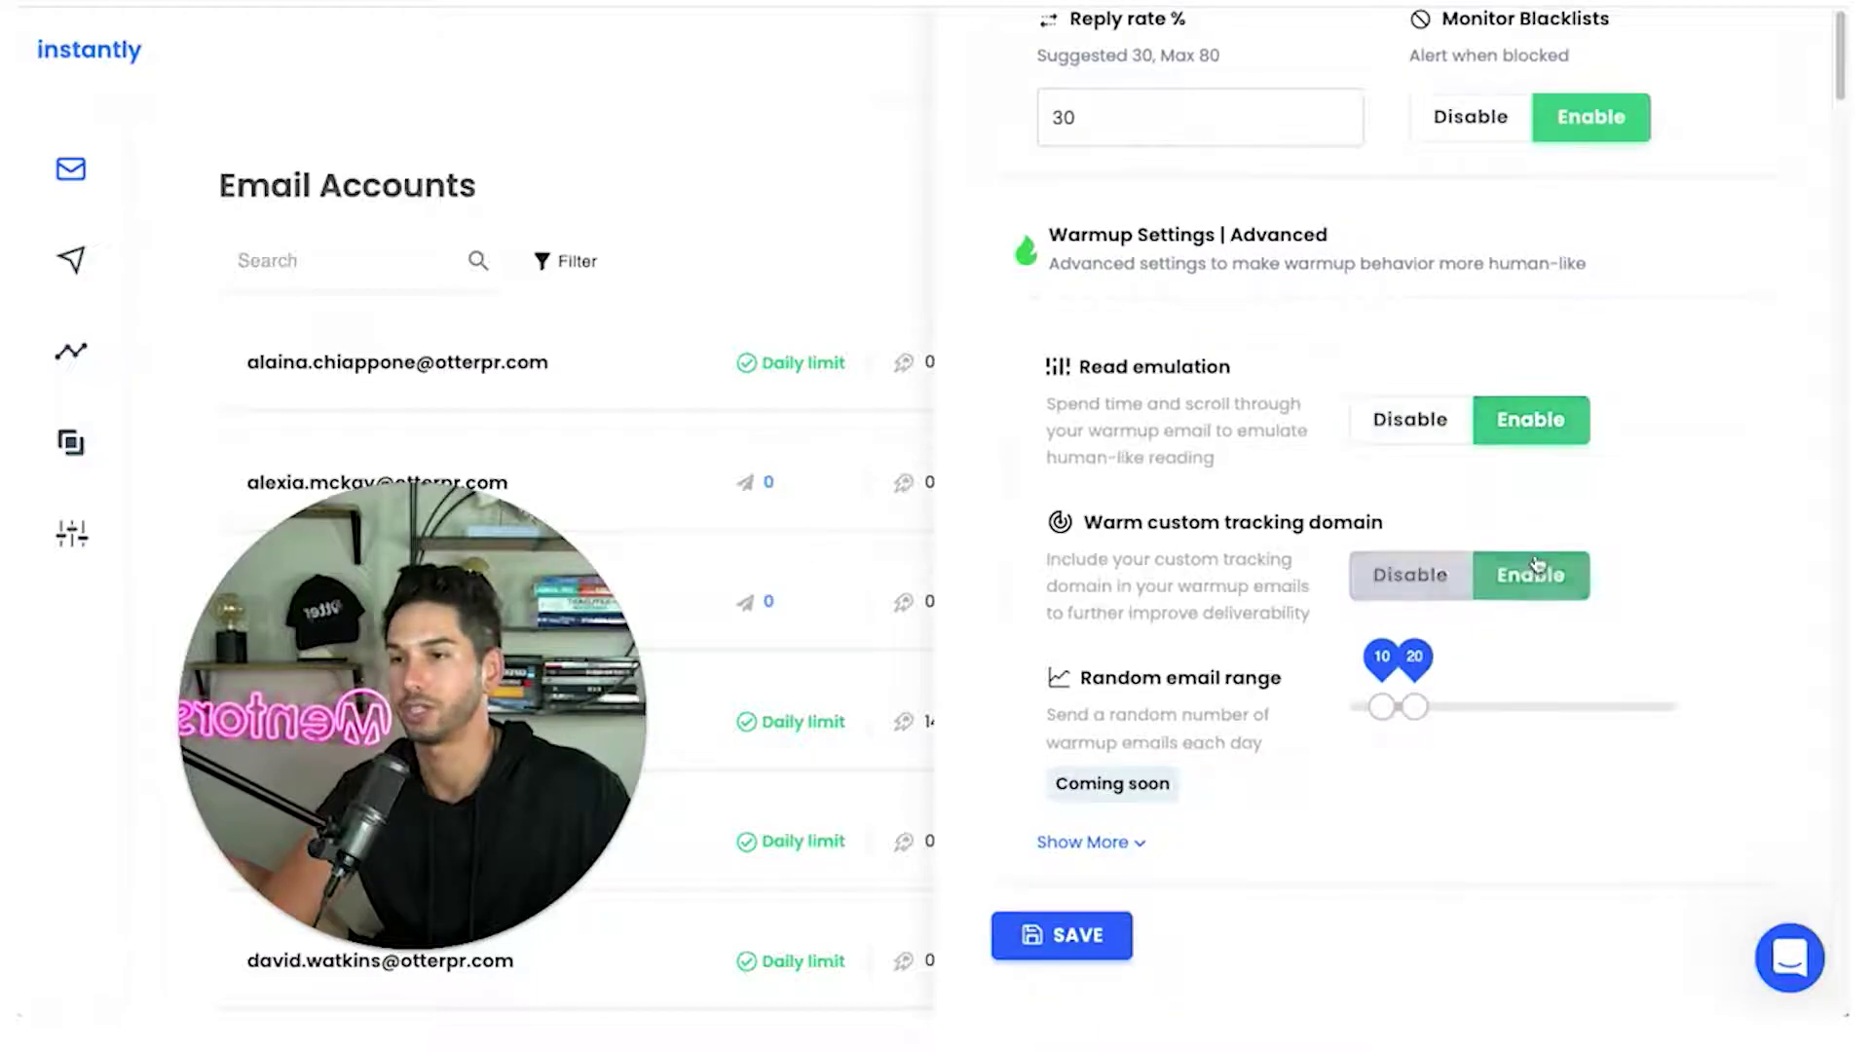
{"action": "left_click", "coordinate": [1450, 586]}
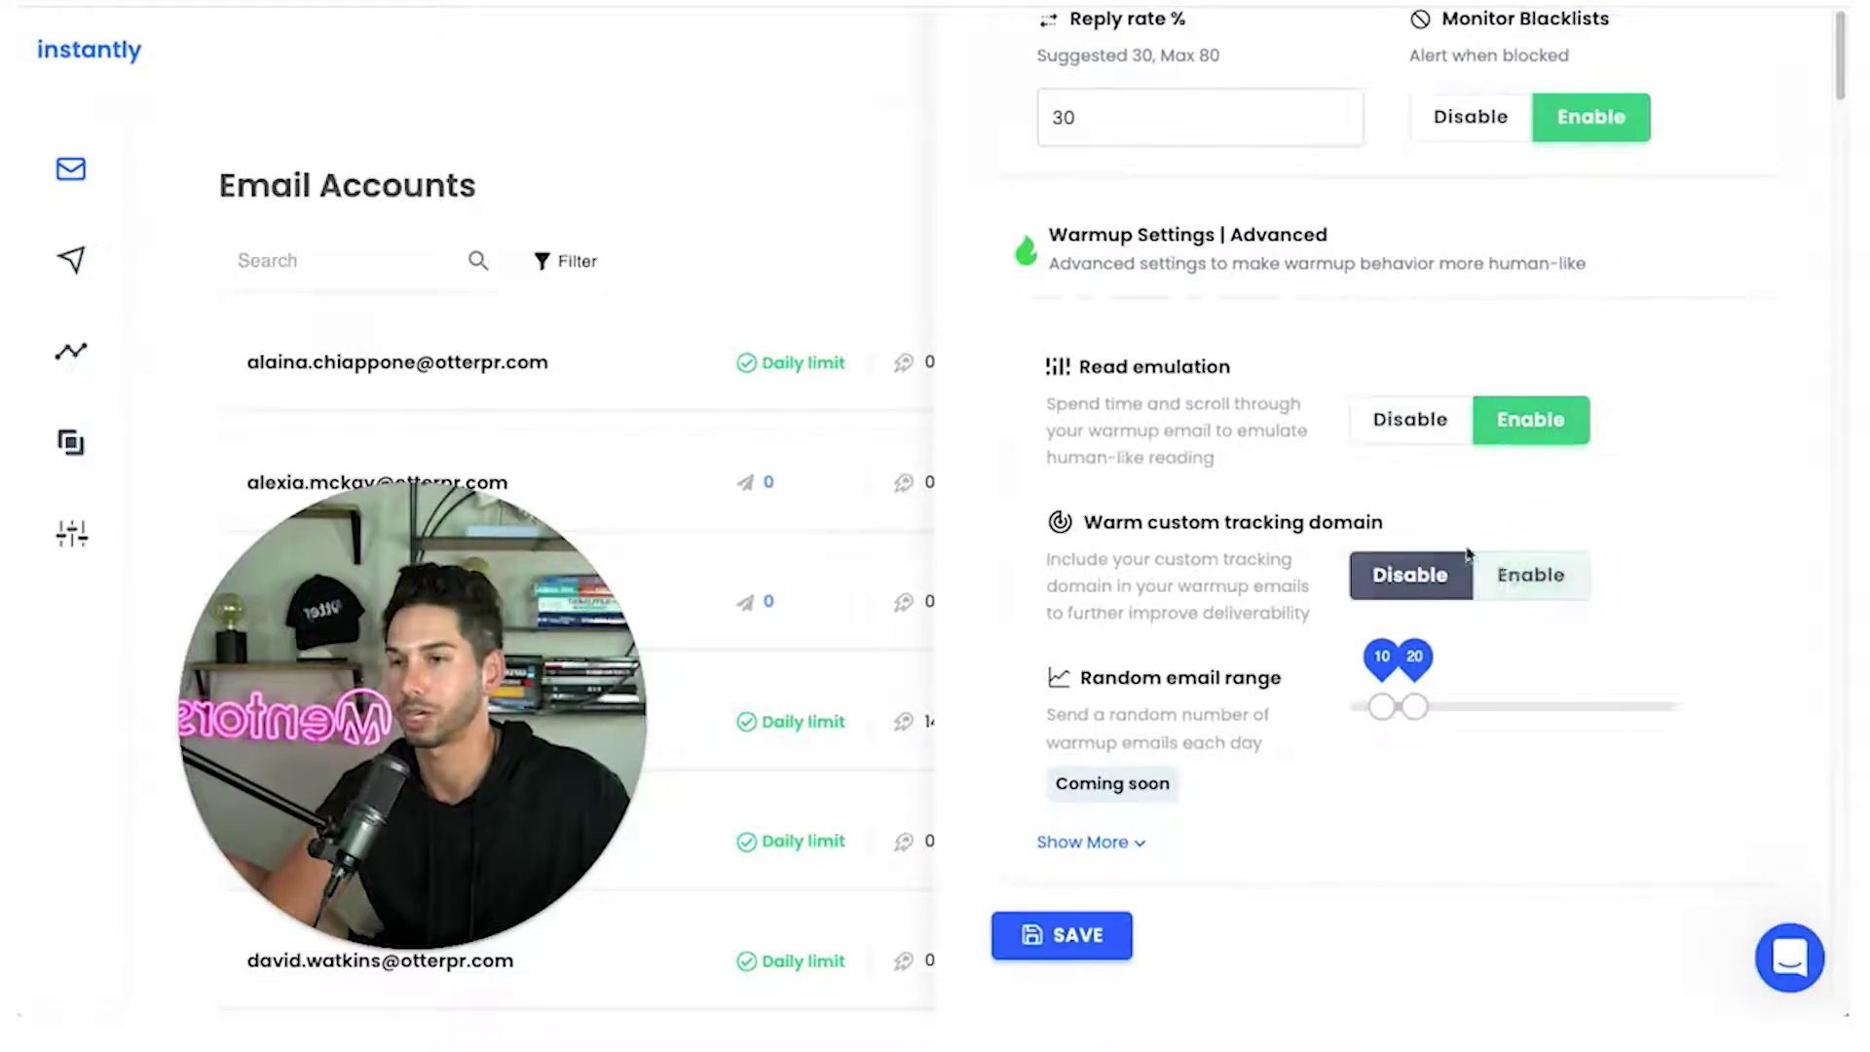
{"action": "left_click", "coordinate": [1526, 576]}
{"action": "left_click_drag", "start_coordinate": [1422, 708], "coordinate": [1536, 734]}
{"action": "left_click_drag", "start_coordinate": [1394, 718], "coordinate": [1449, 718]}
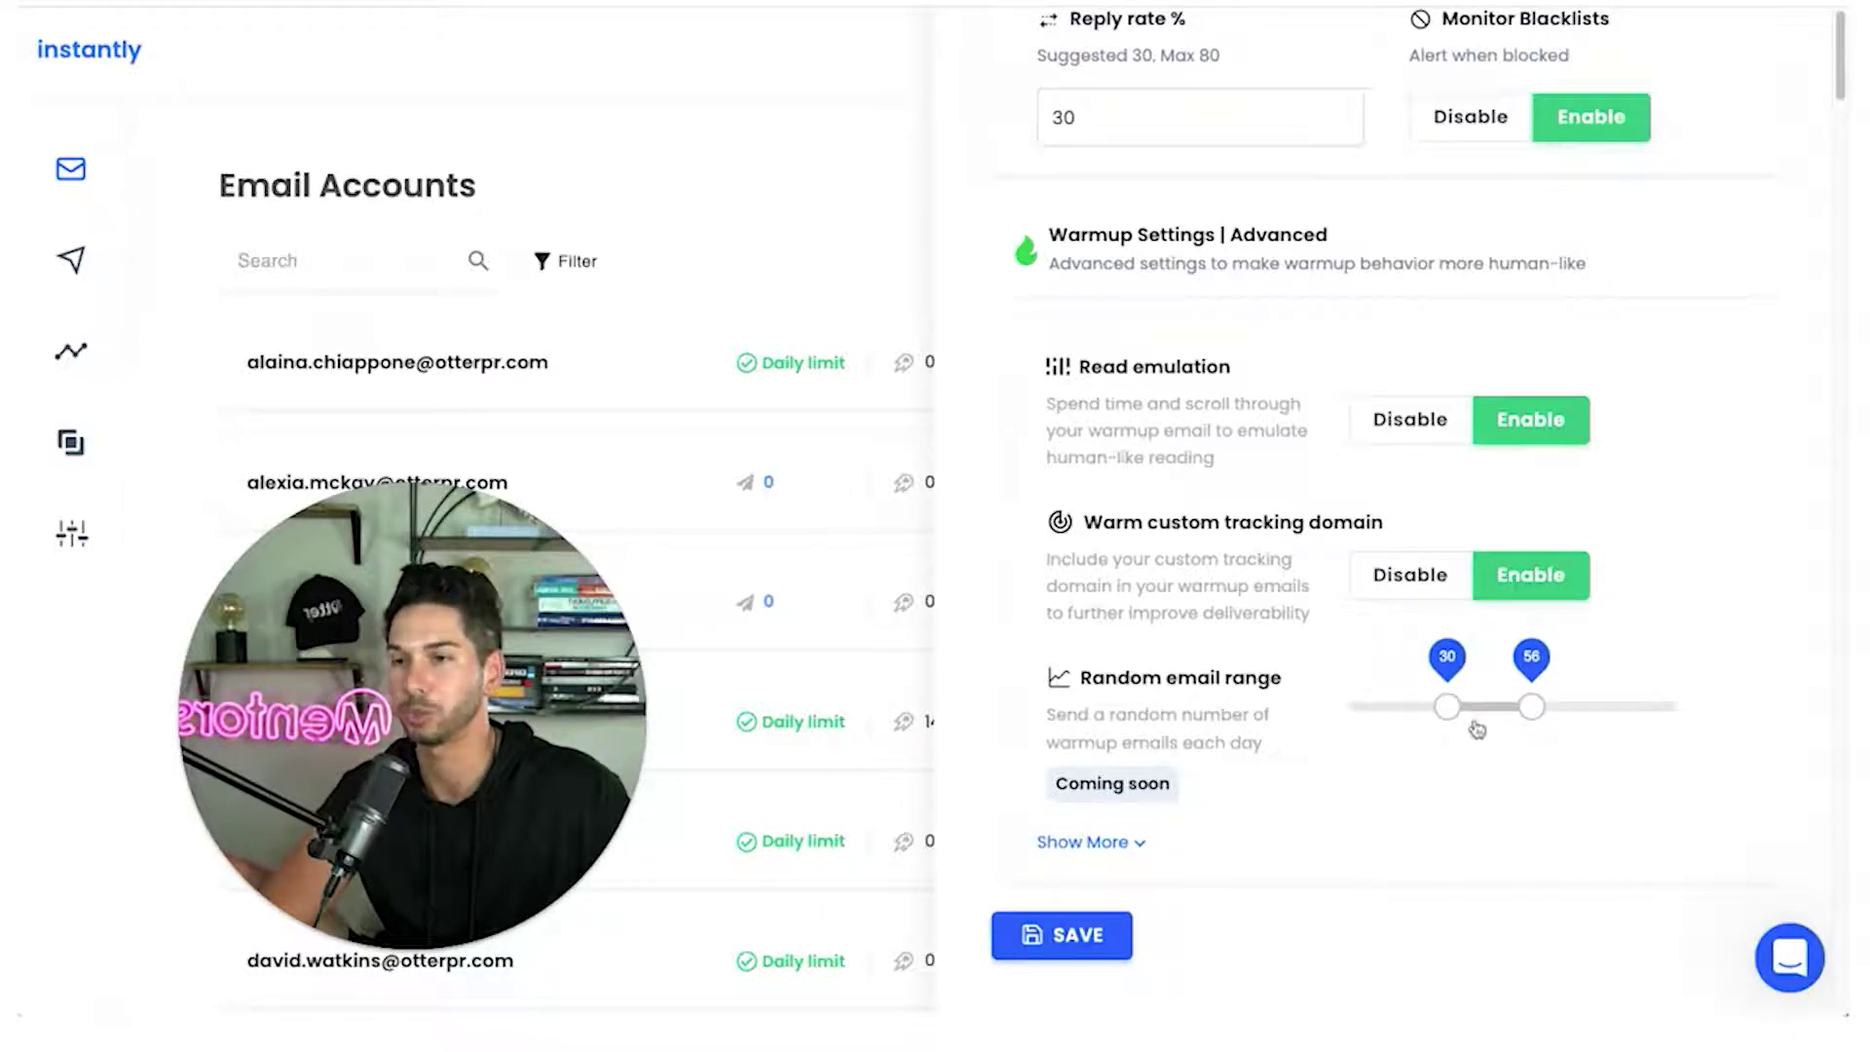
{"action": "left_click", "coordinate": [1118, 844]}
{"action": "scroll", "coordinate": [1315, 682], "scroll_direction": "down", "scroll_amount": 4}
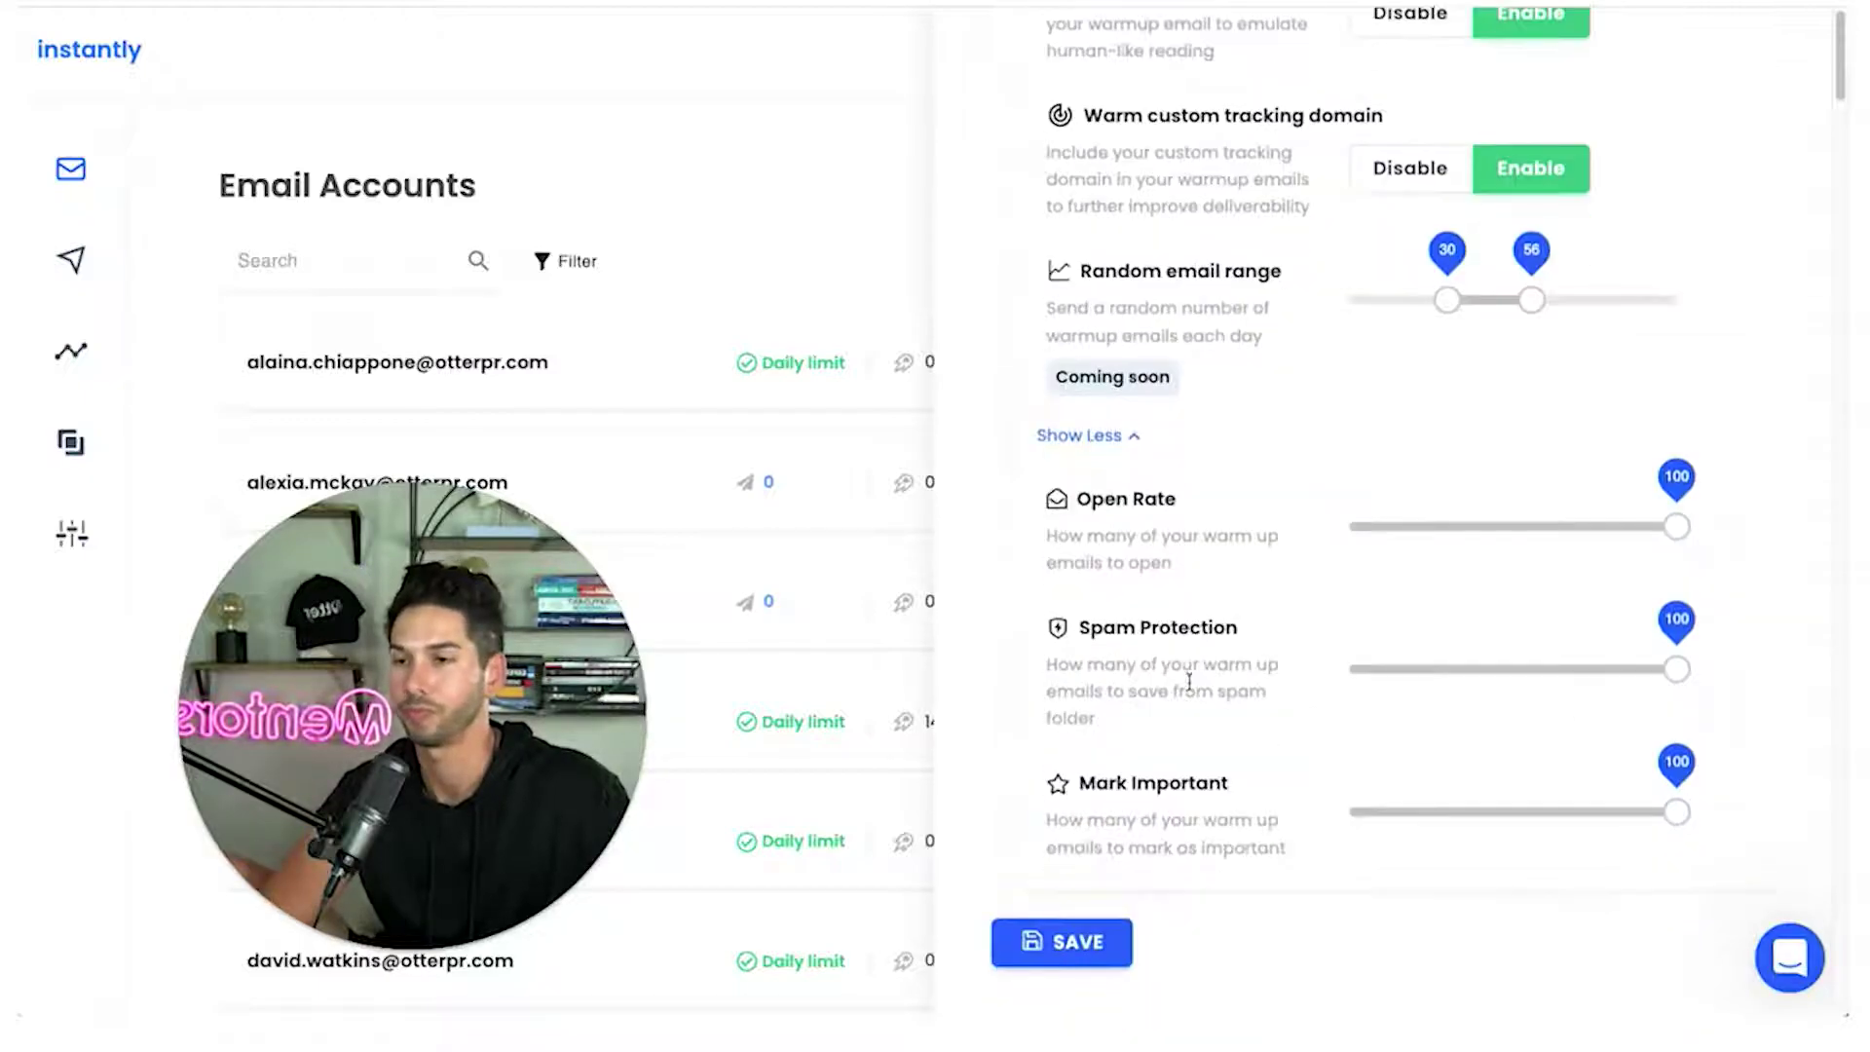
{"action": "scroll", "coordinate": [1656, 662], "scroll_direction": "up", "scroll_amount": 3}
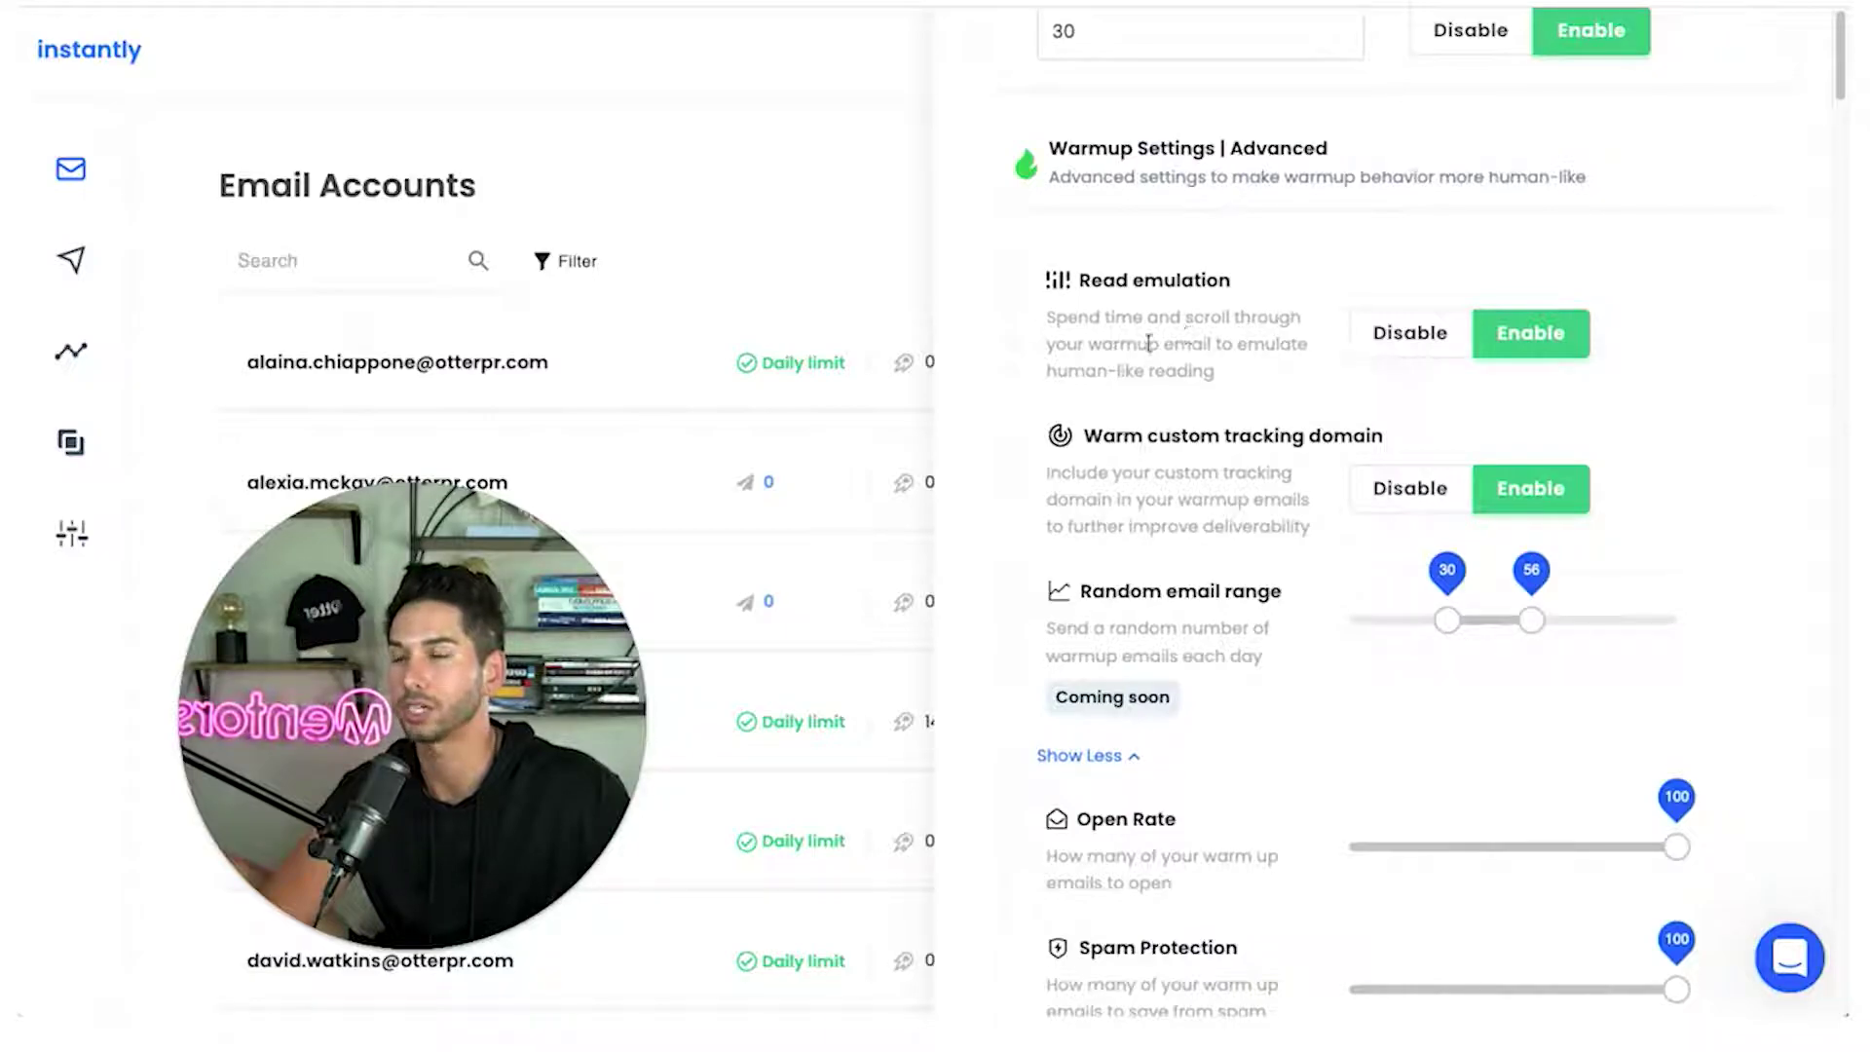
{"action": "scroll", "coordinate": [1209, 371], "scroll_direction": "up", "scroll_amount": 6}
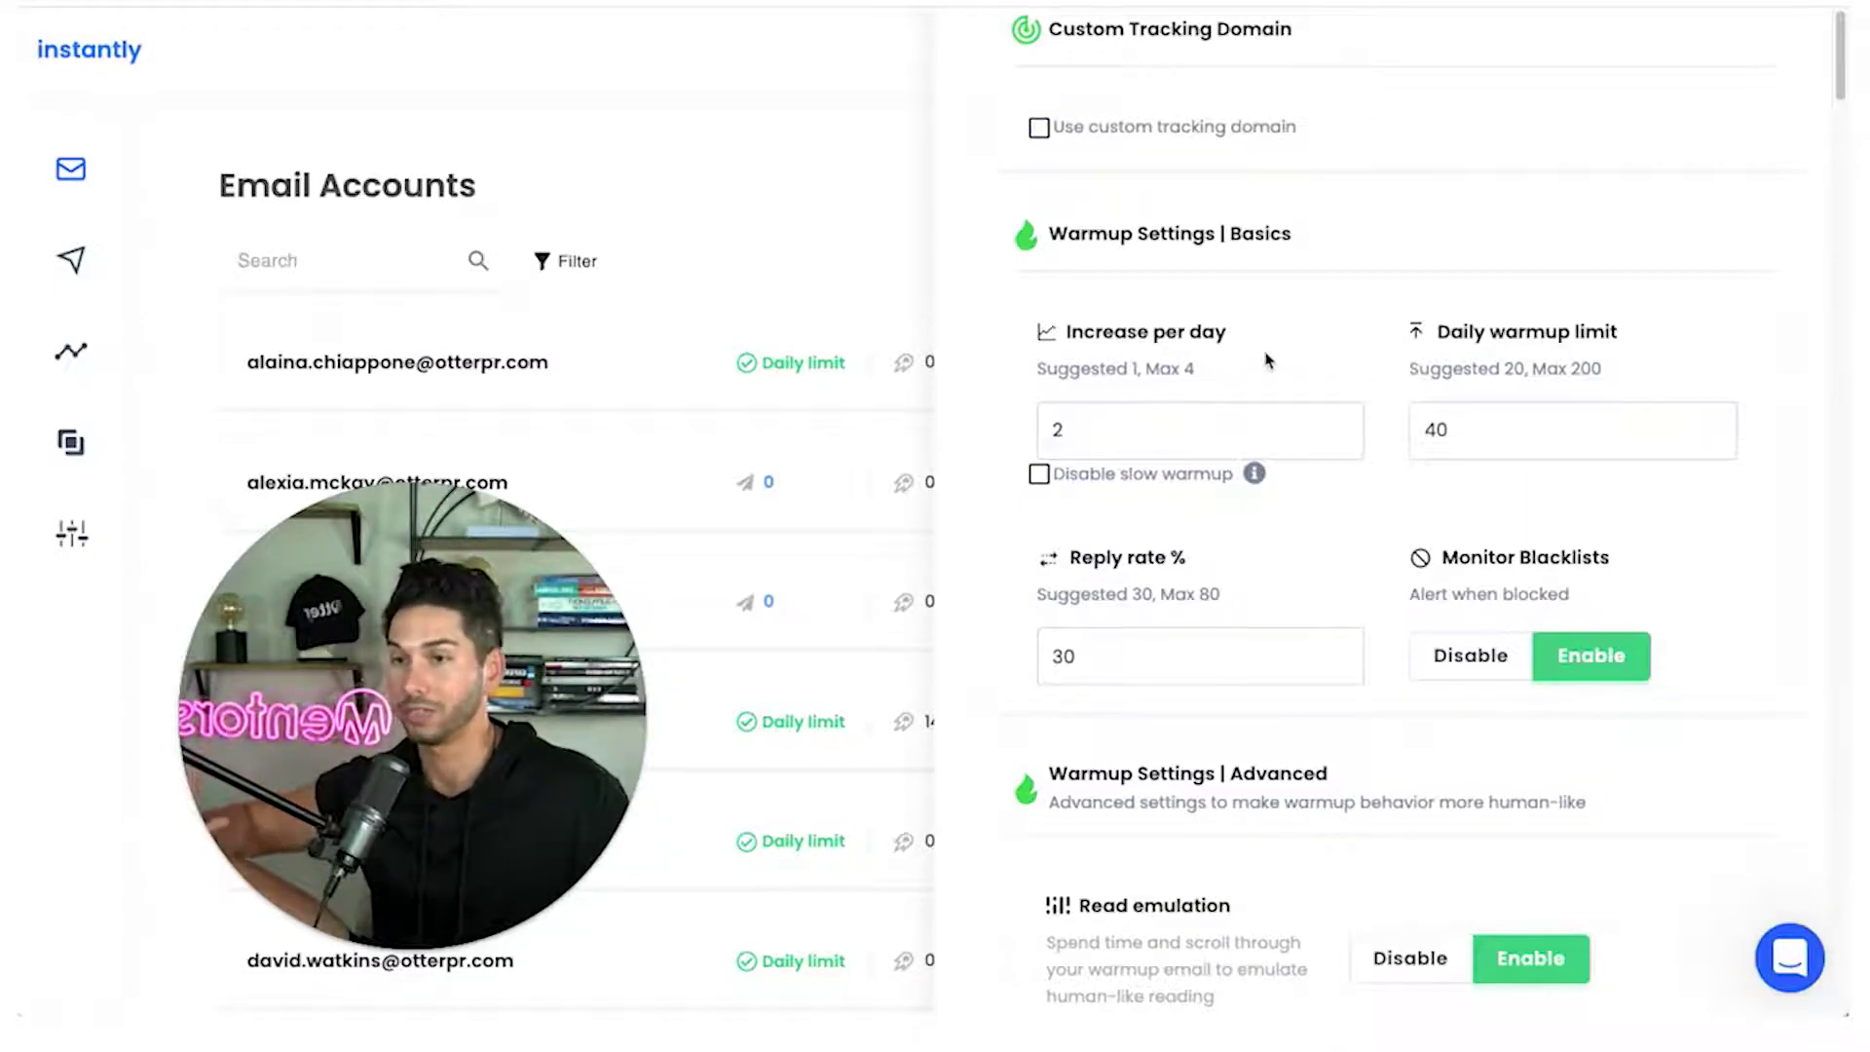
Save the mailbox's warmup settings with the 40 daily limit and close the settings panel
{"action": "scroll", "coordinate": [1260, 360], "scroll_direction": "down", "scroll_amount": 4}
{"action": "scroll", "coordinate": [1265, 353], "scroll_direction": "up", "scroll_amount": 1}
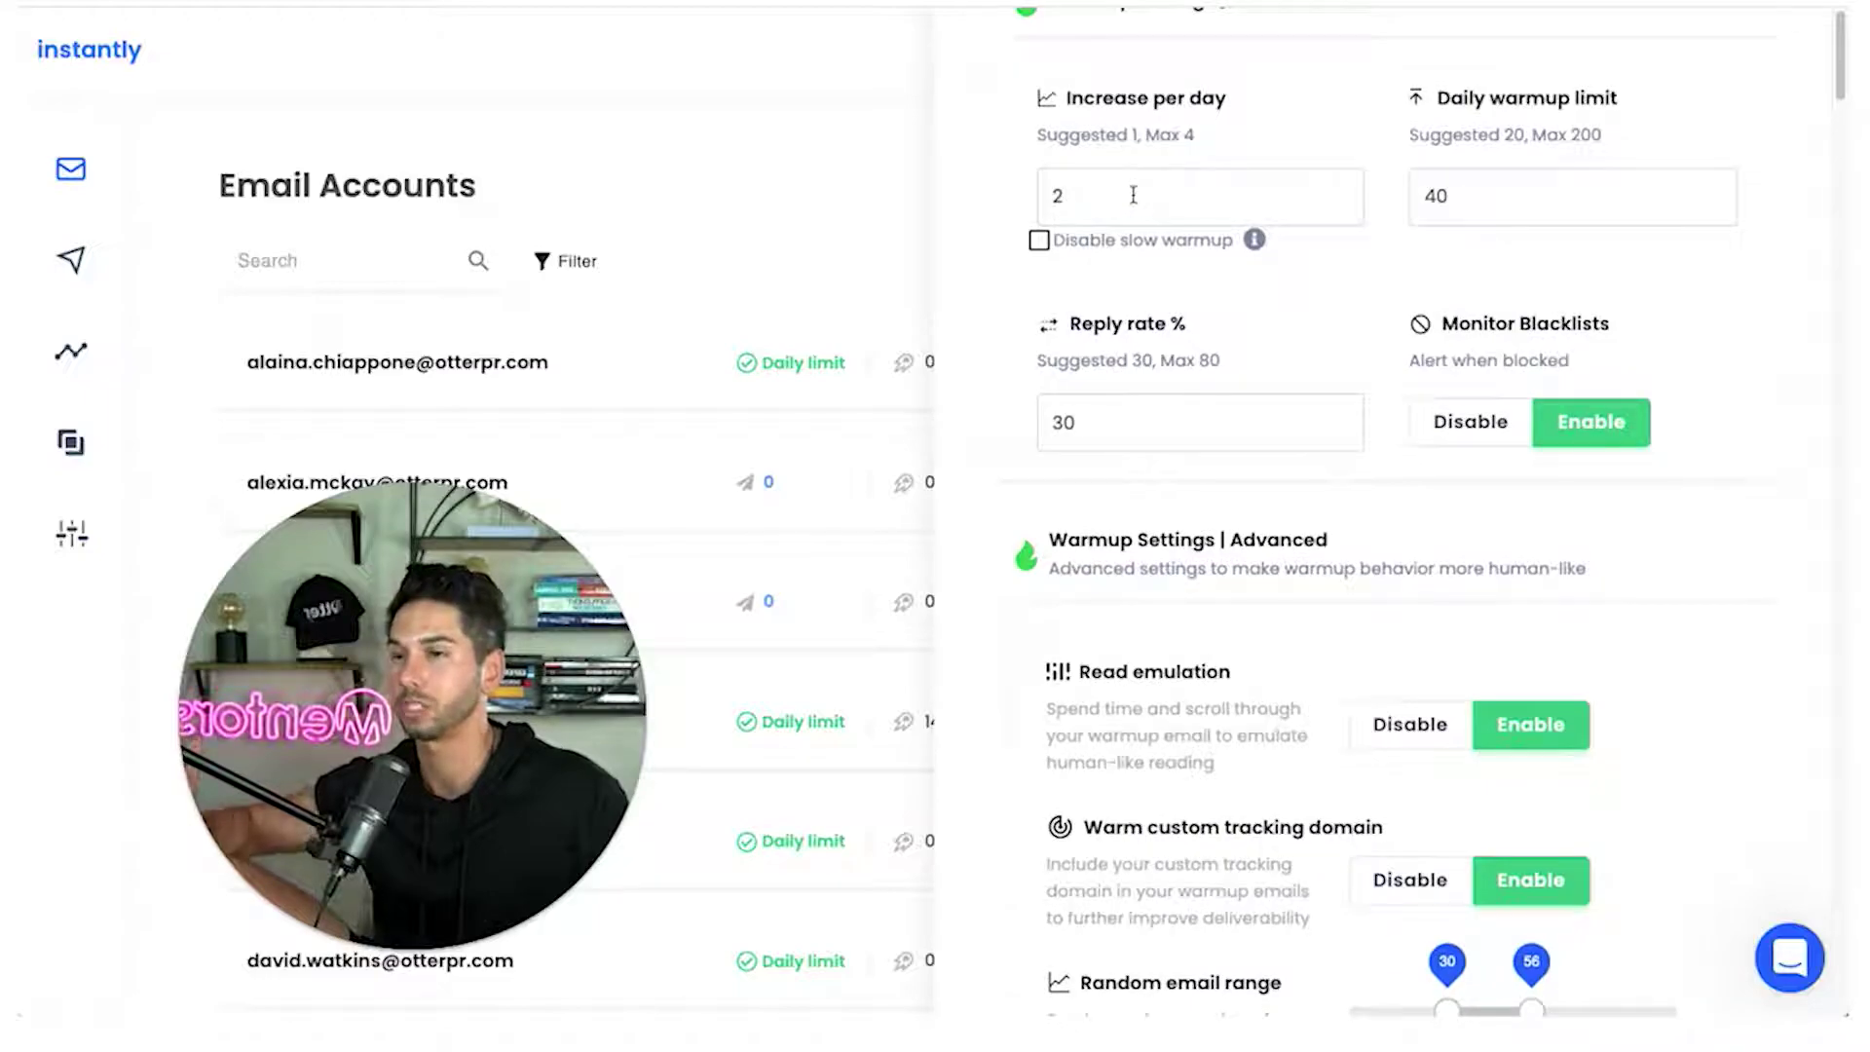
{"action": "left_click", "coordinate": [1507, 202]}
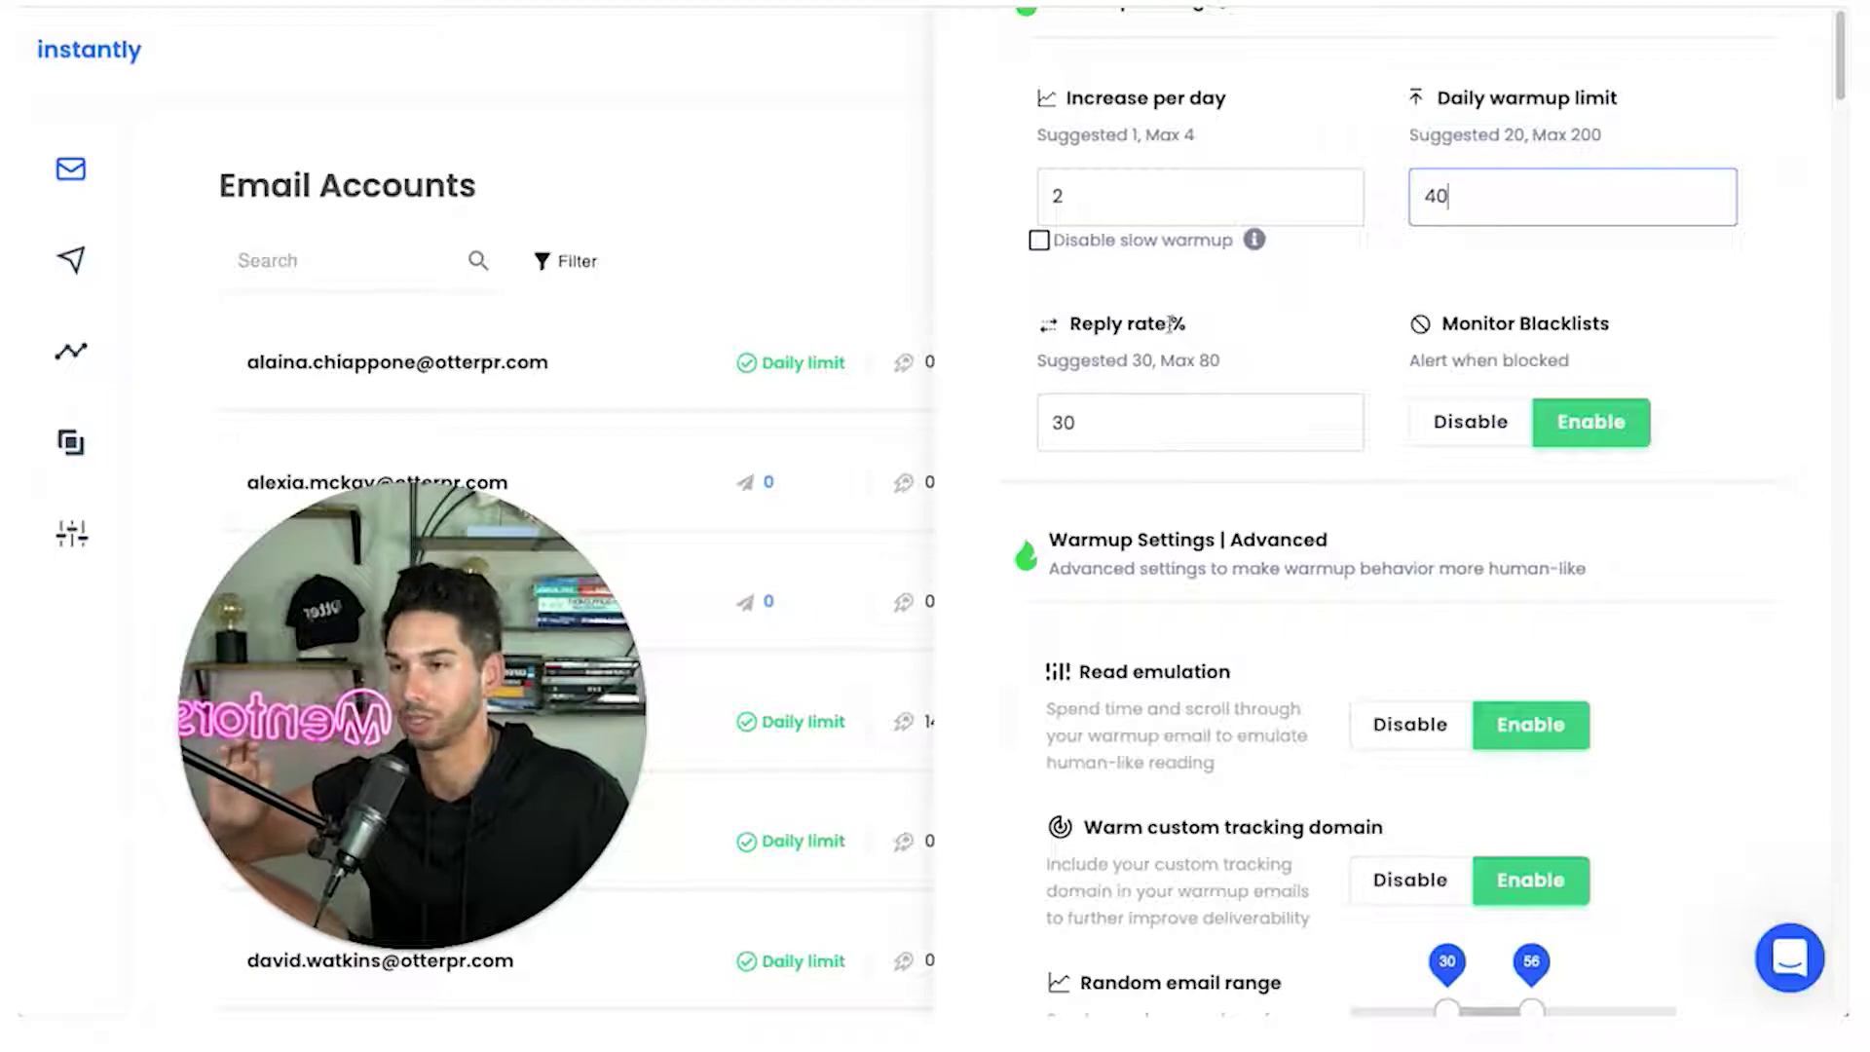
{"action": "scroll", "coordinate": [1187, 373], "scroll_direction": "down", "scroll_amount": 2}
{"action": "scroll", "coordinate": [1187, 373], "scroll_direction": "down", "scroll_amount": 2}
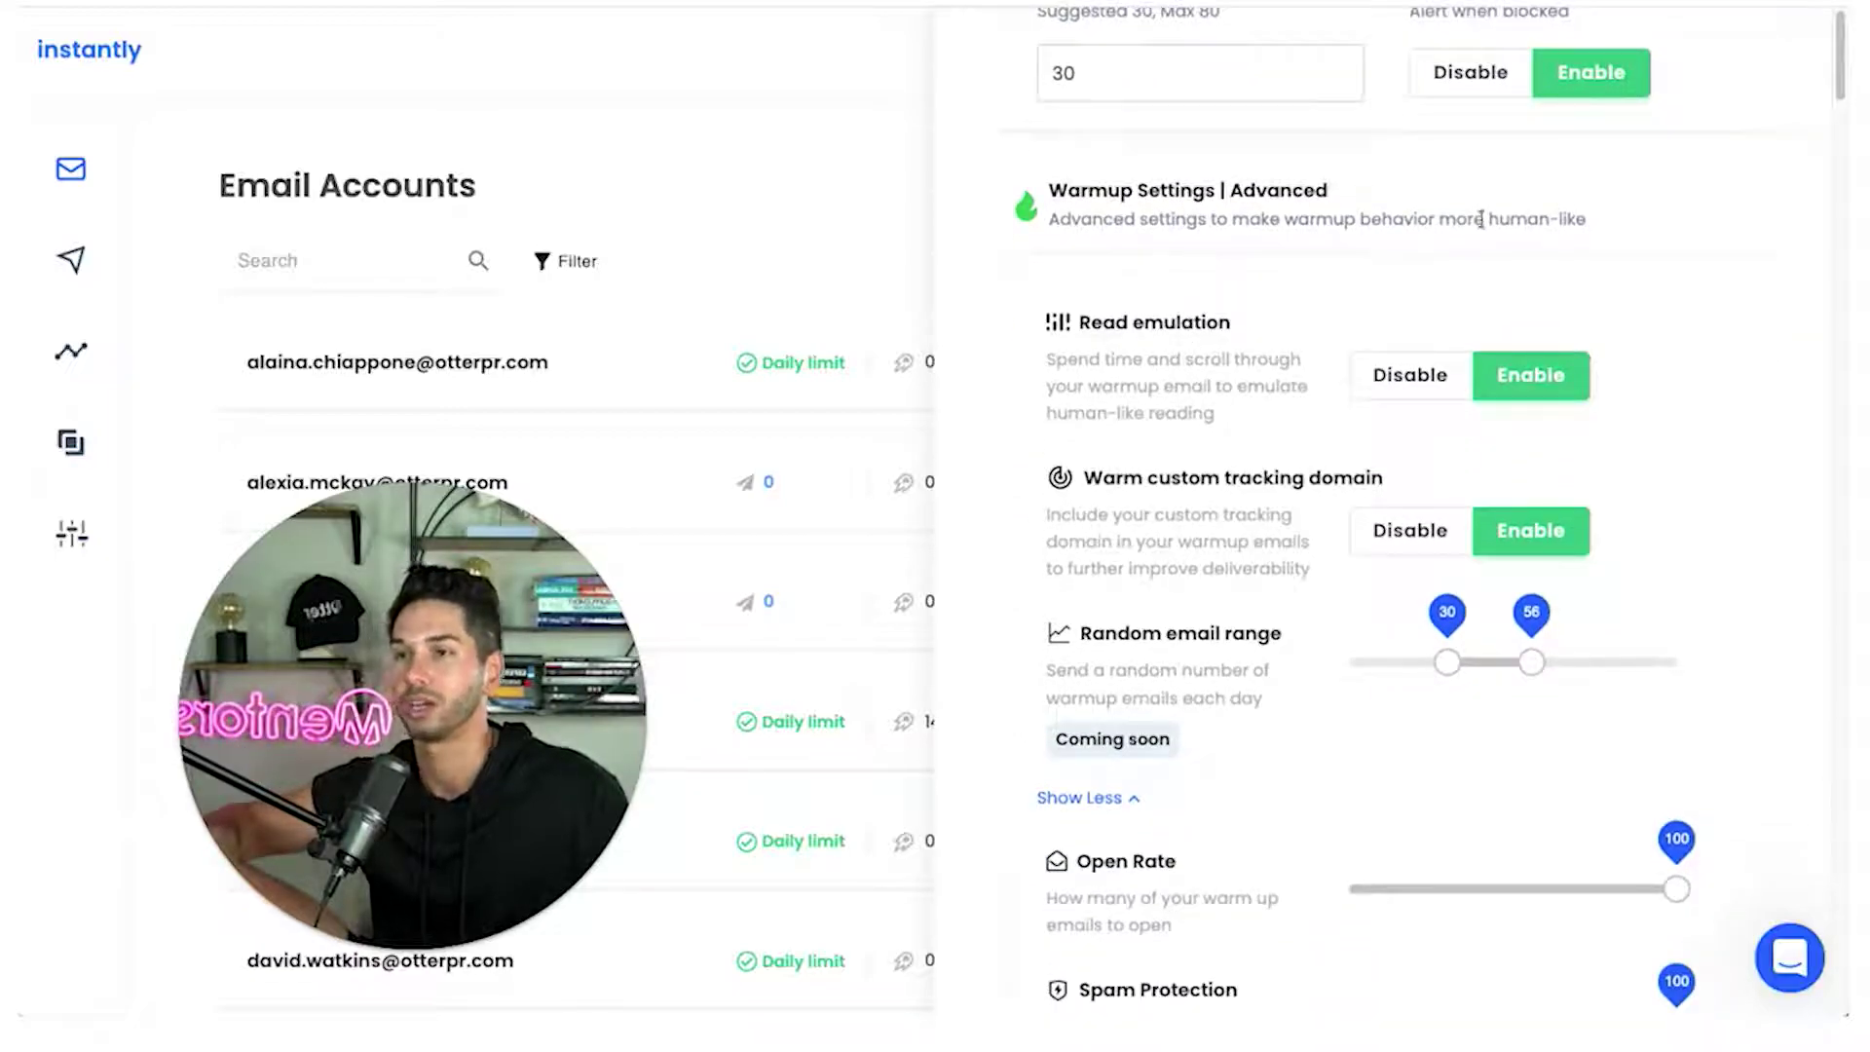
{"action": "scroll", "coordinate": [1500, 551], "scroll_direction": "down", "scroll_amount": 3}
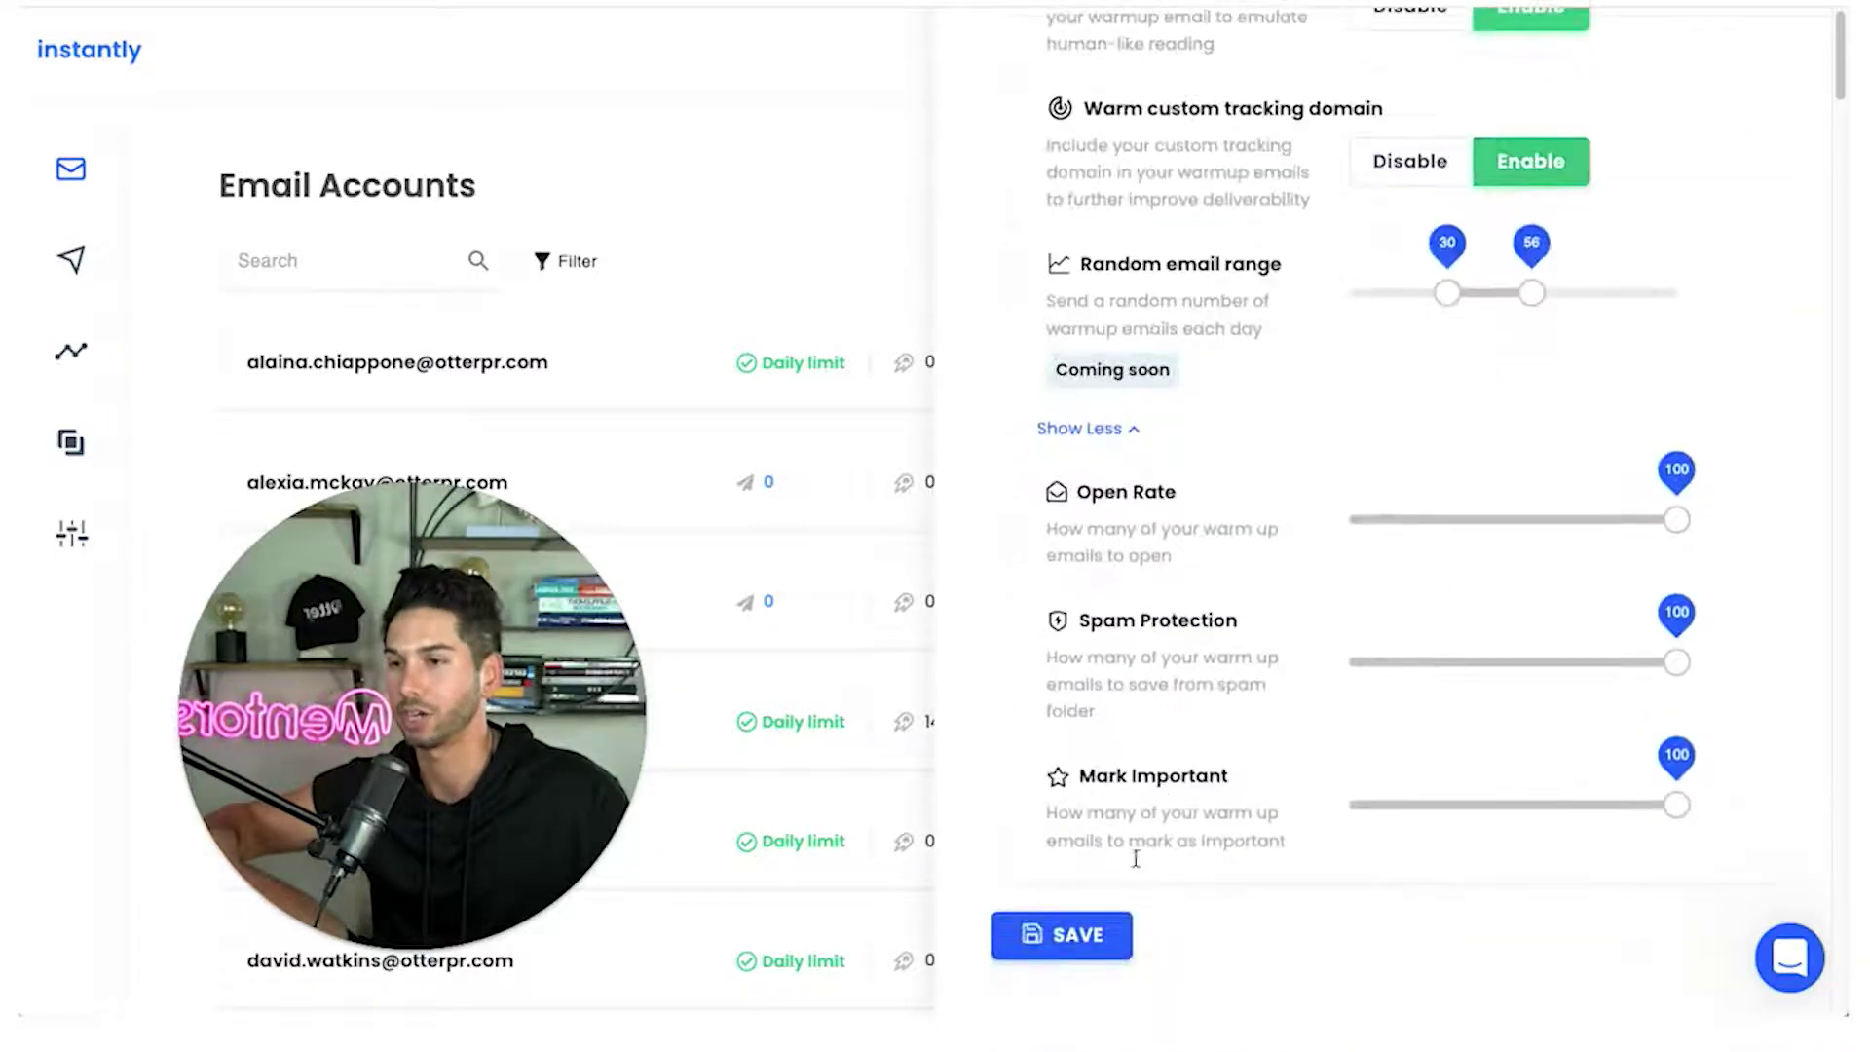
{"action": "left_click", "coordinate": [1089, 933]}
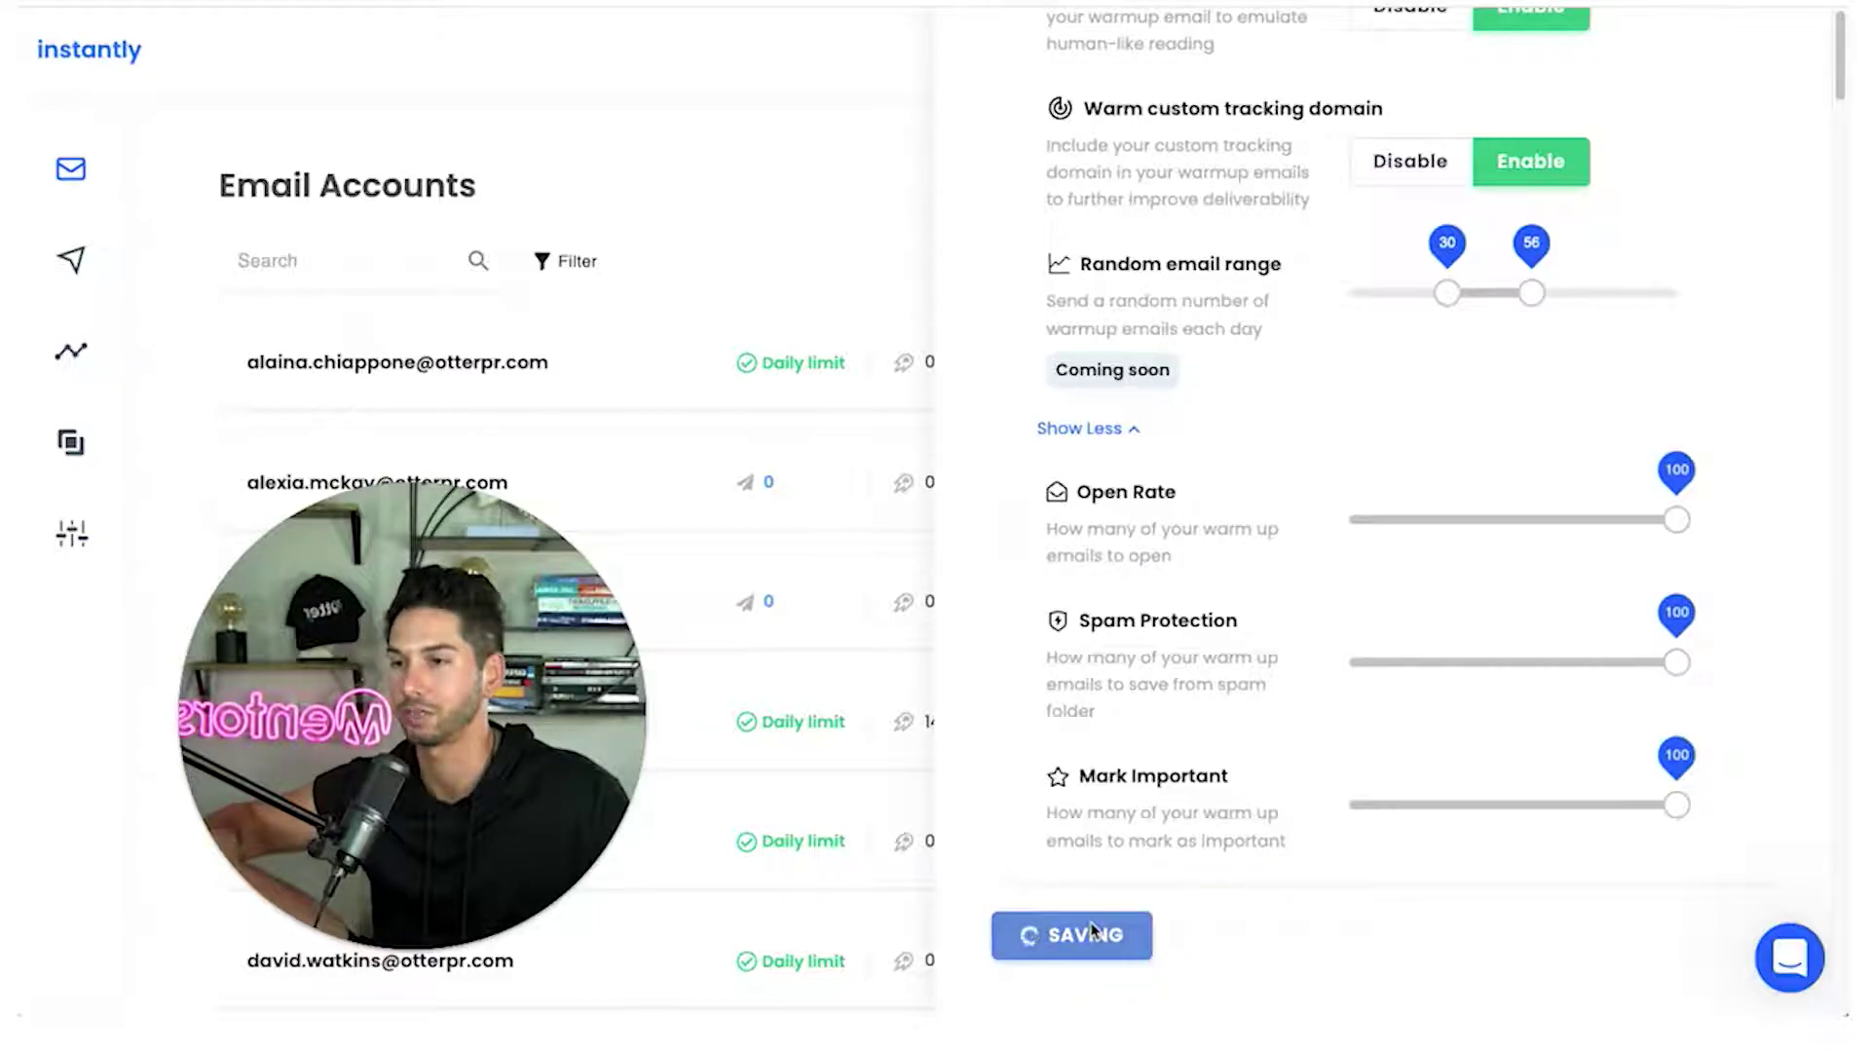
{"action": "left_click", "coordinate": [843, 227]}
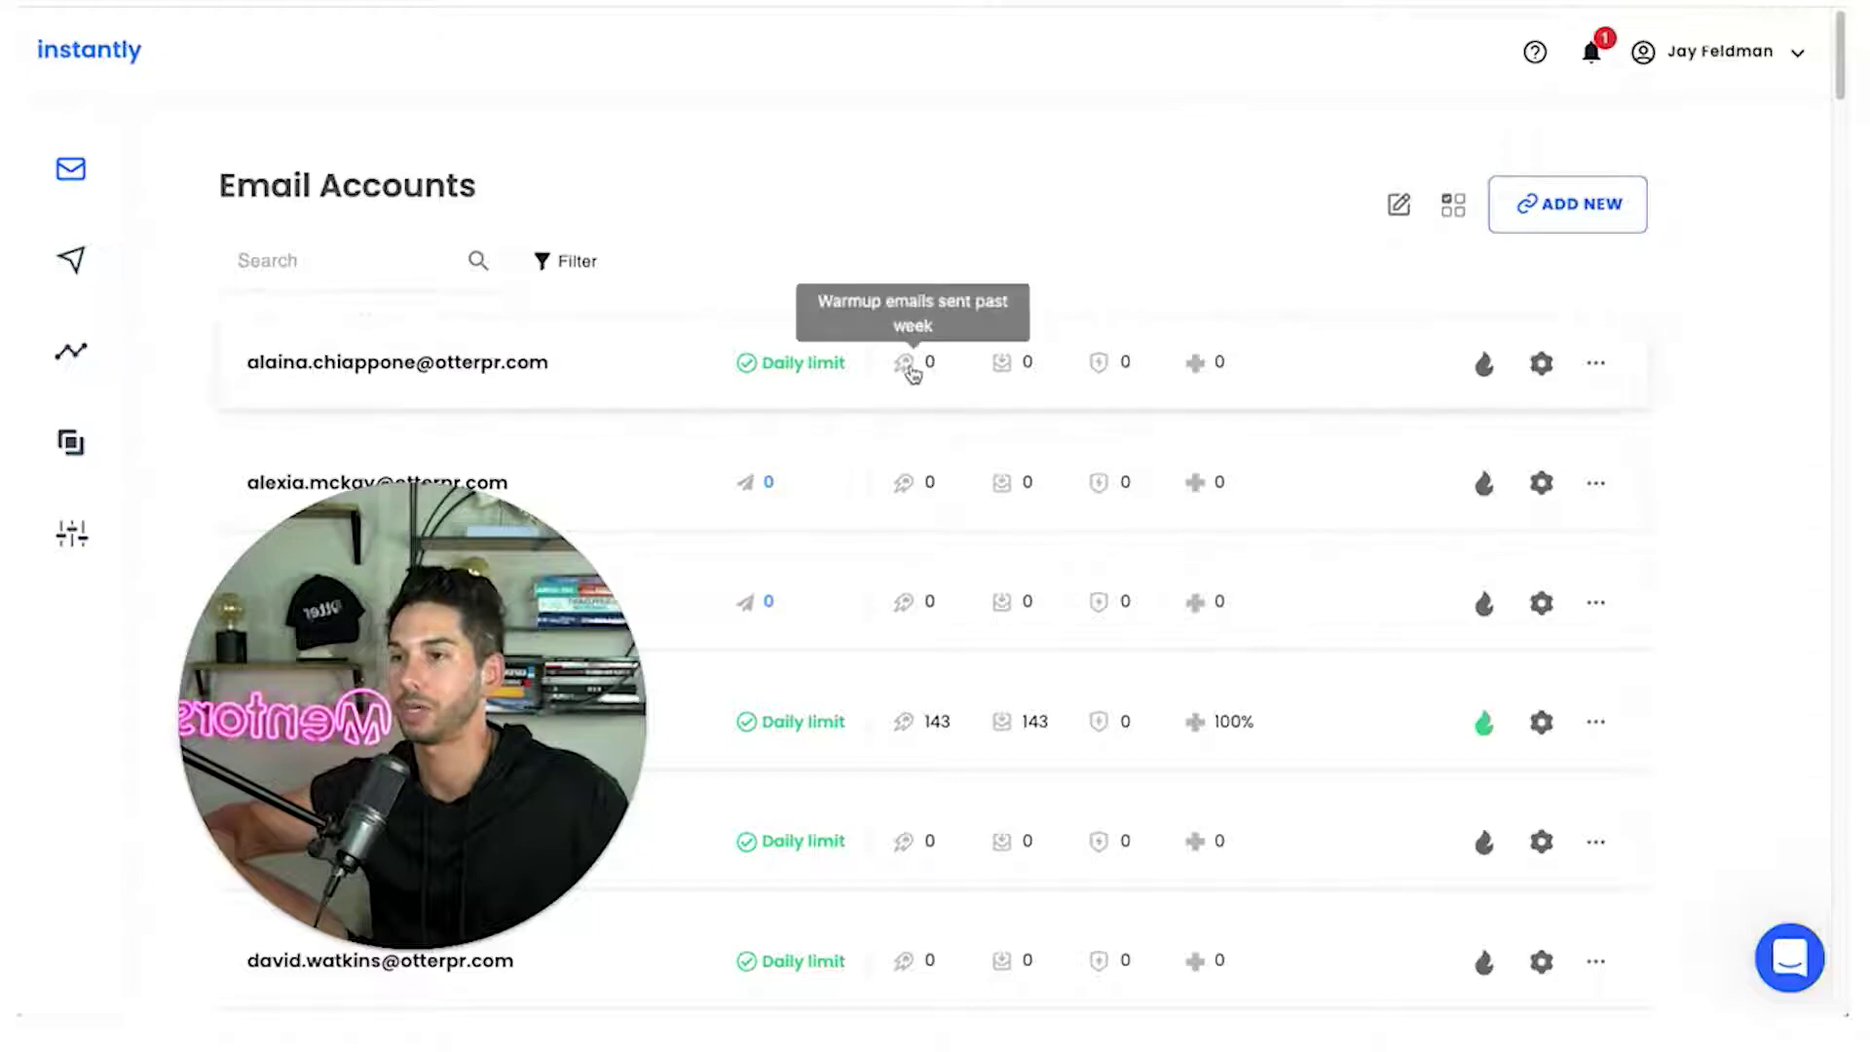
{"action": "scroll", "coordinate": [911, 370], "scroll_direction": "down", "scroll_amount": 1}
{"action": "scroll", "coordinate": [912, 377], "scroll_direction": "down", "scroll_amount": 4}
{"action": "scroll", "coordinate": [906, 376], "scroll_direction": "up", "scroll_amount": 1}
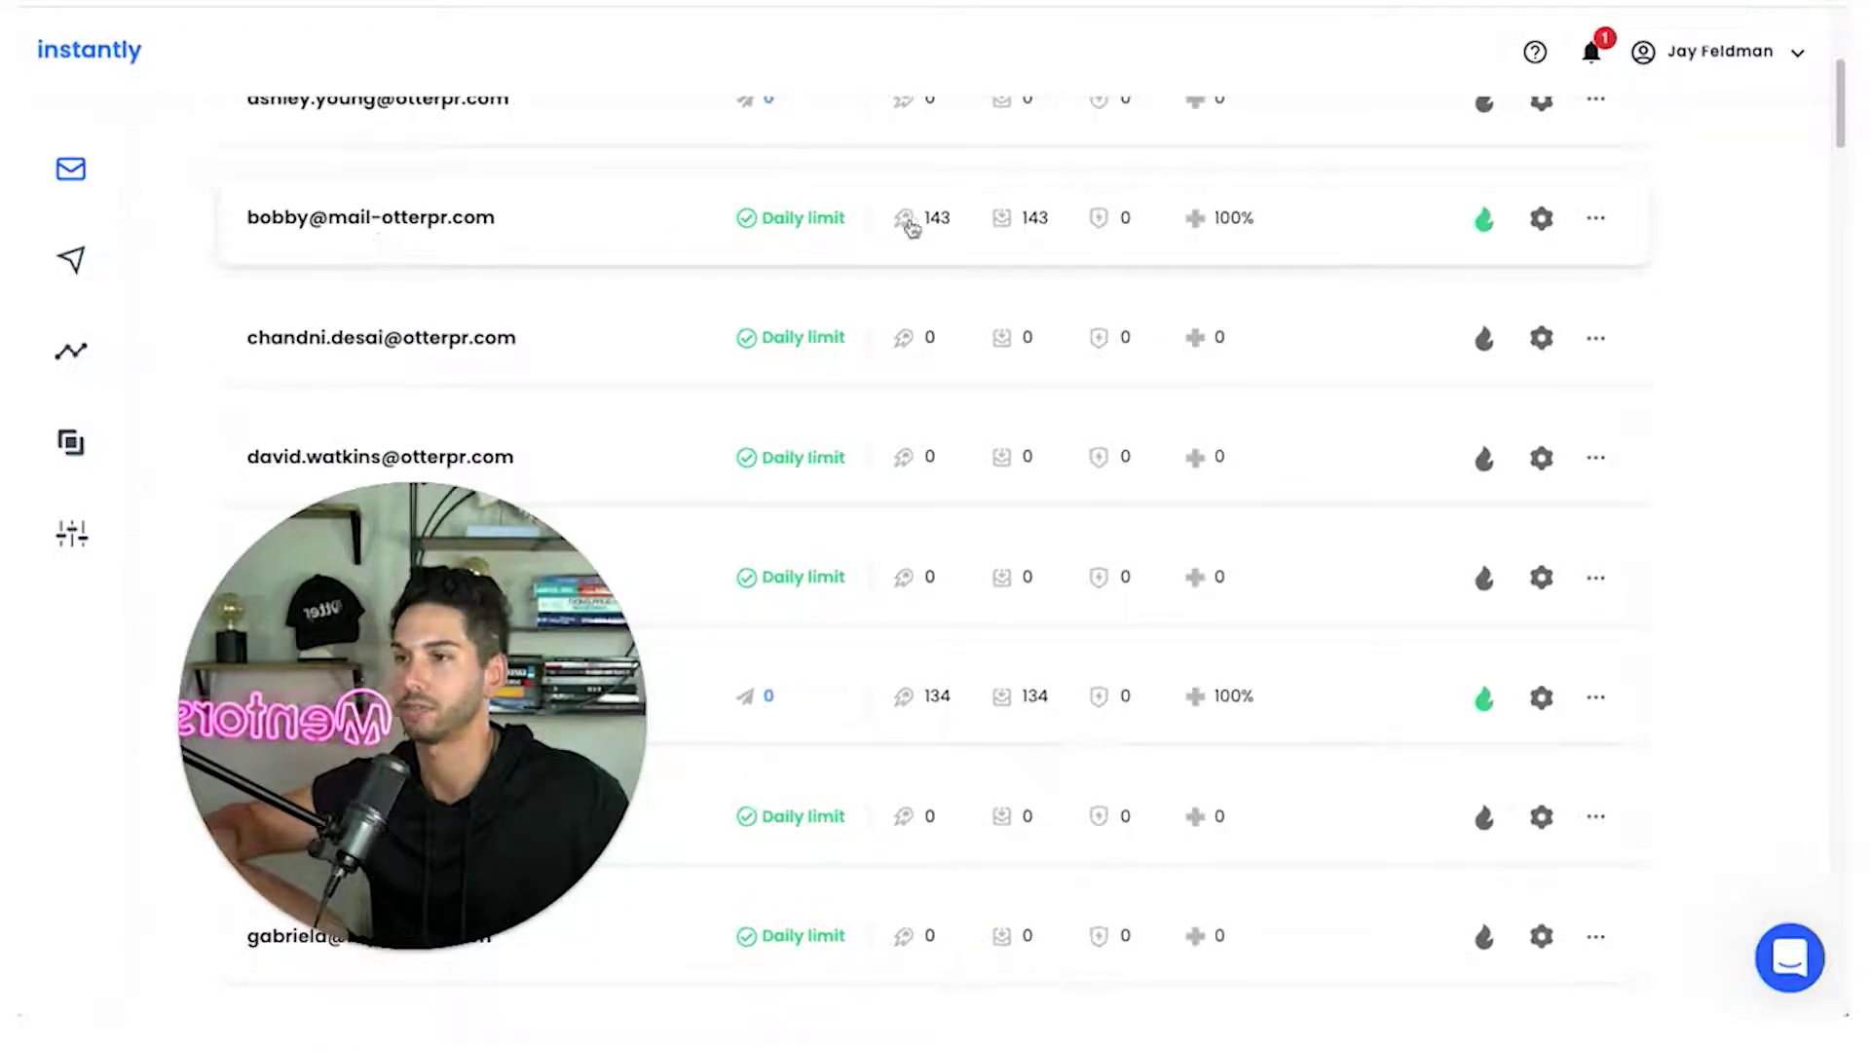
{"action": "mouse_move", "coordinate": [930, 227]}
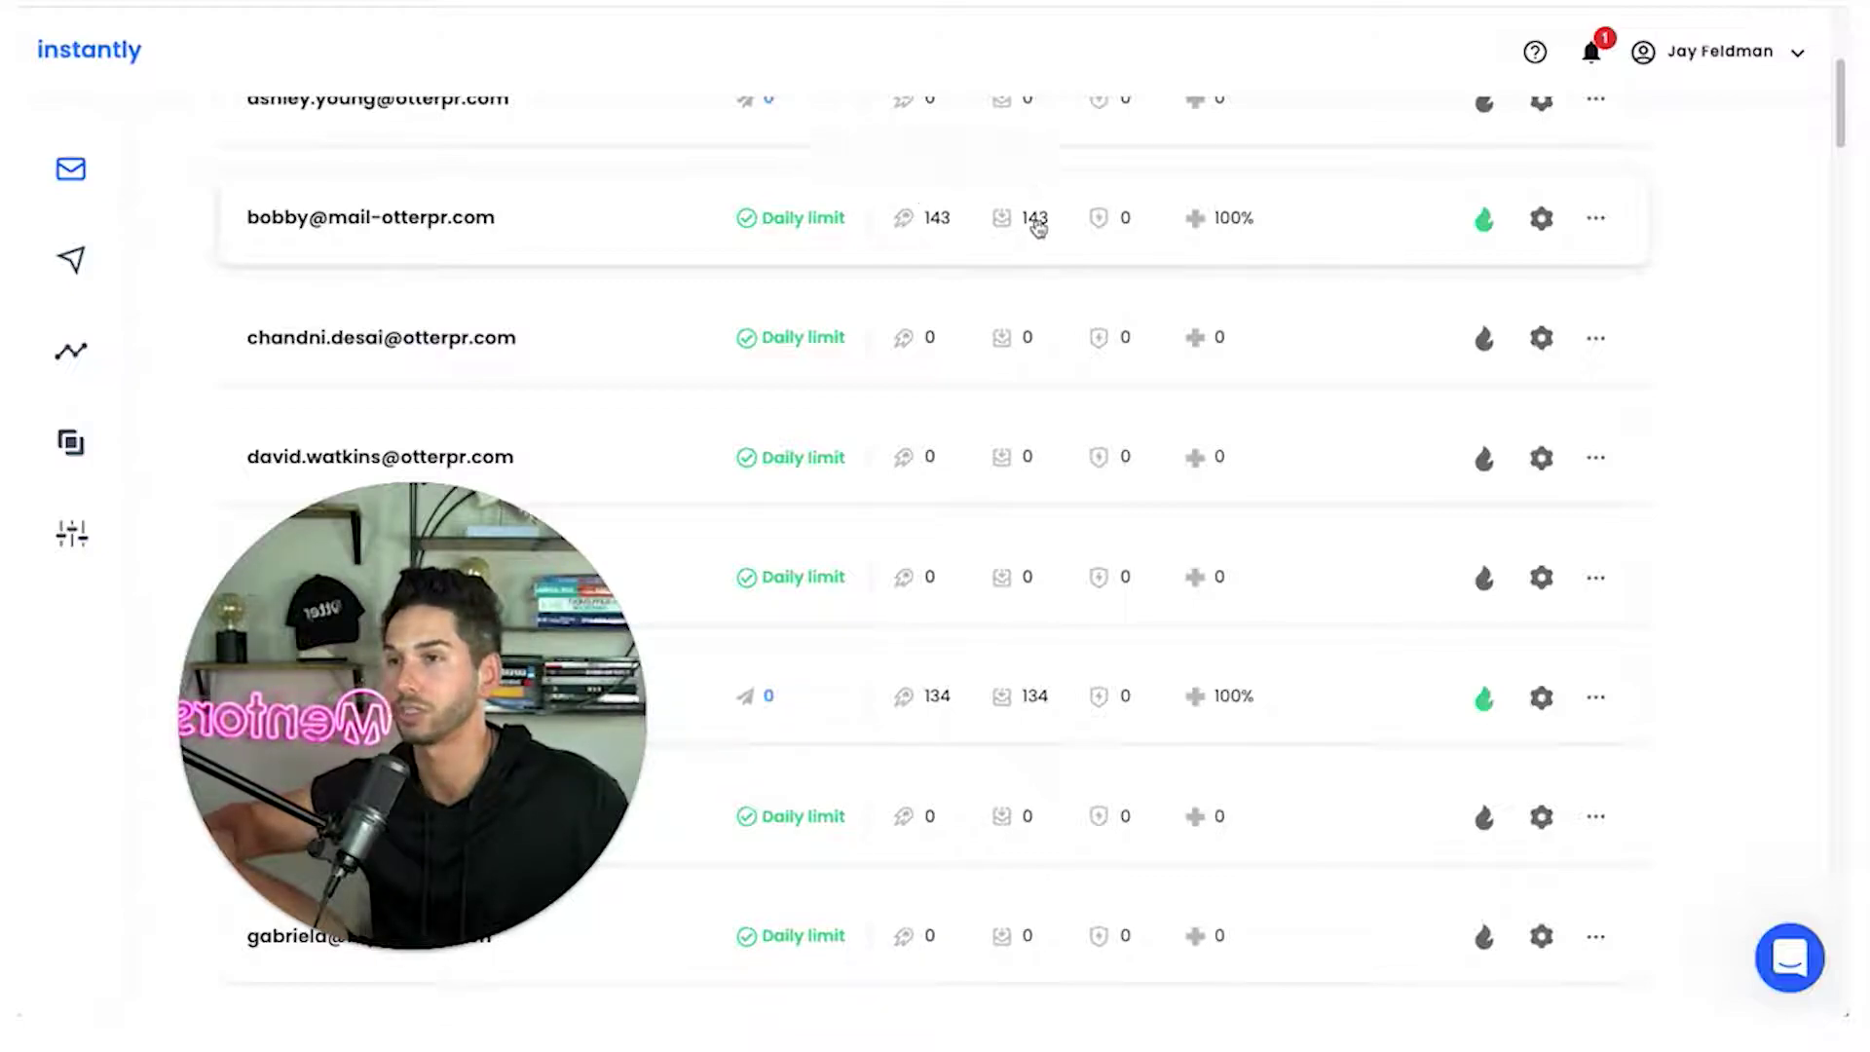
{"action": "mouse_move", "coordinate": [1037, 227]}
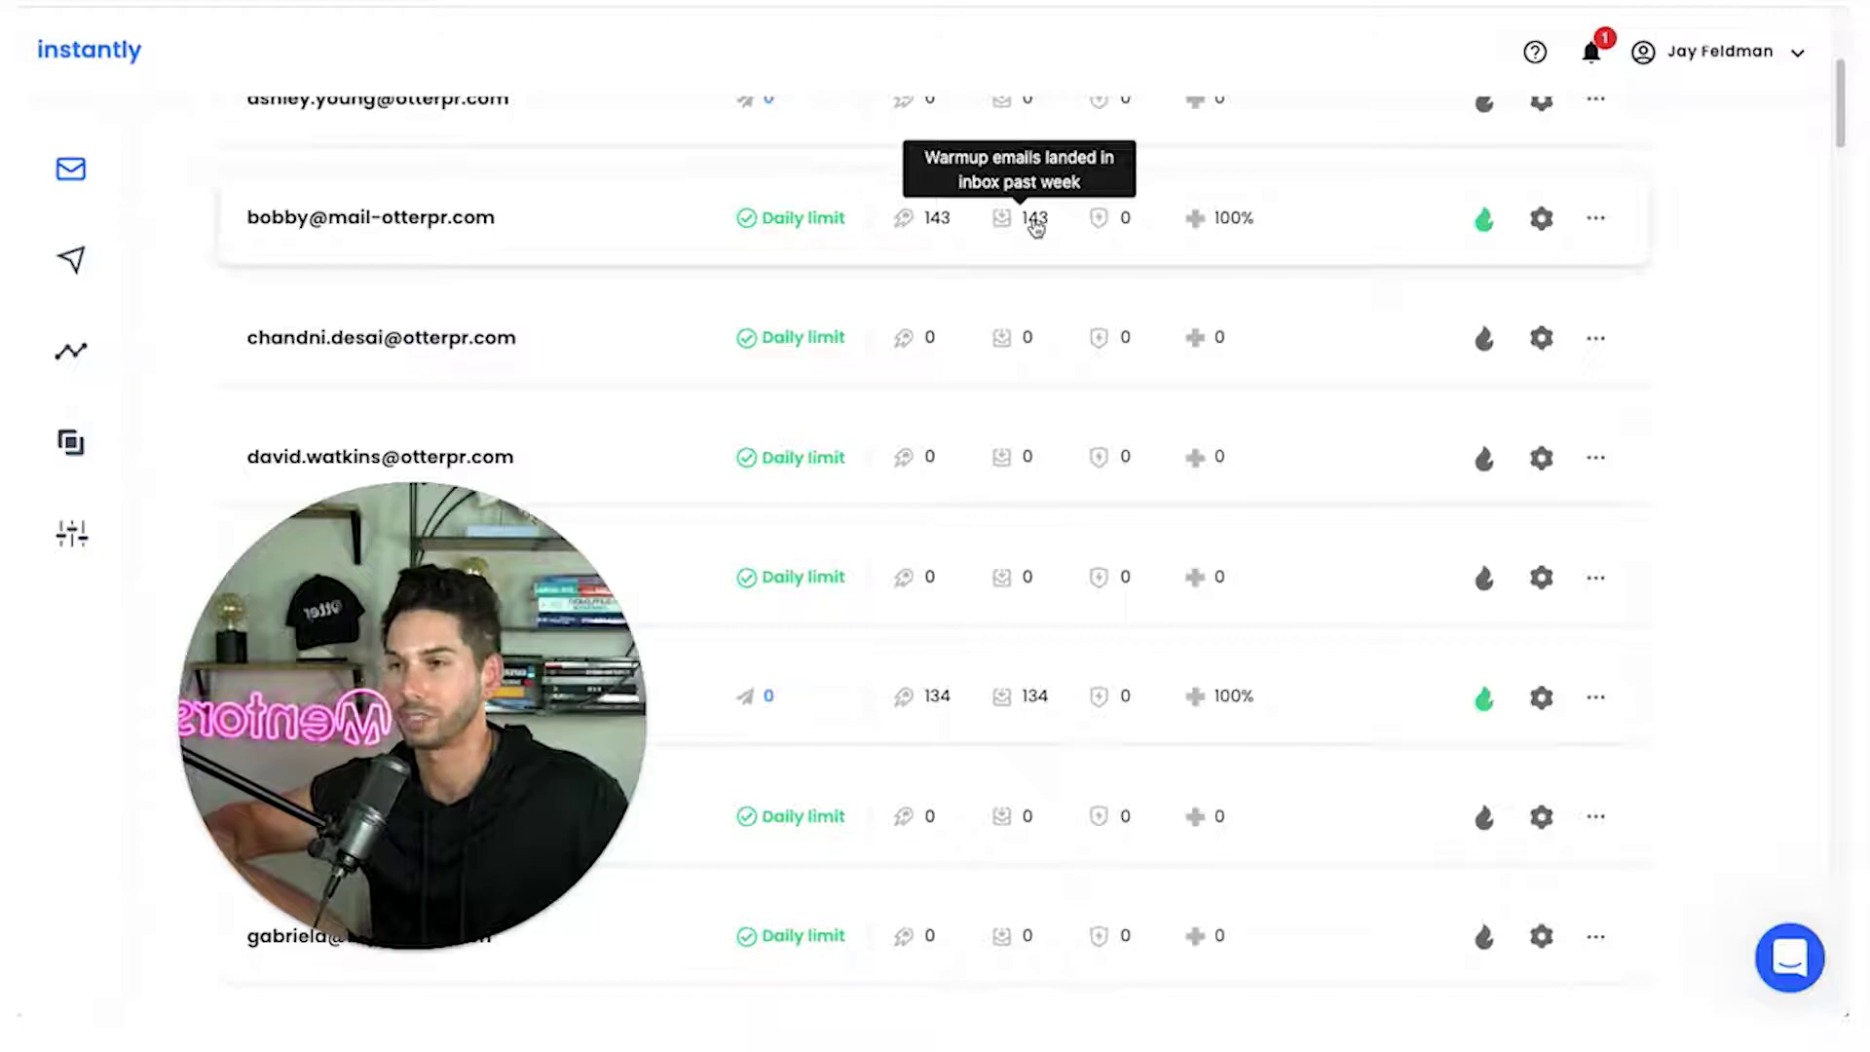
{"action": "mouse_move", "coordinate": [1218, 226]}
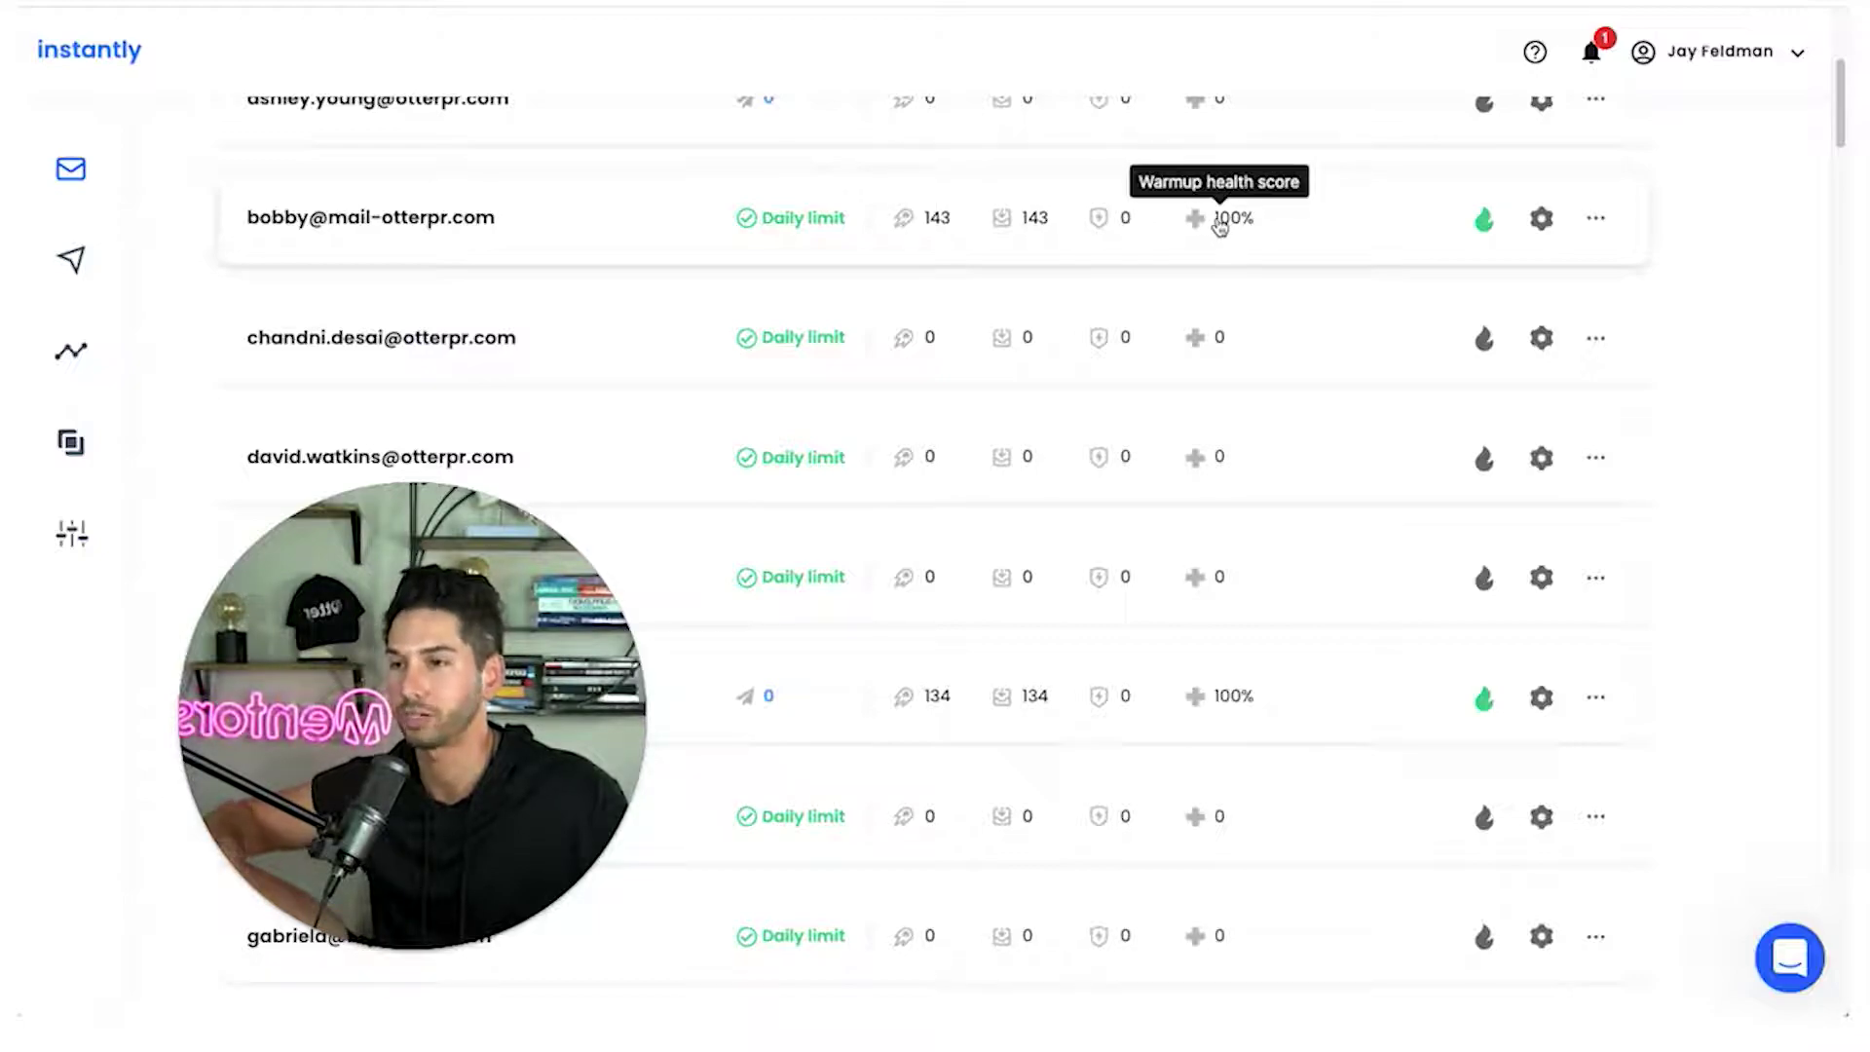
{"action": "scroll", "coordinate": [1204, 312], "scroll_direction": "down", "scroll_amount": 10}
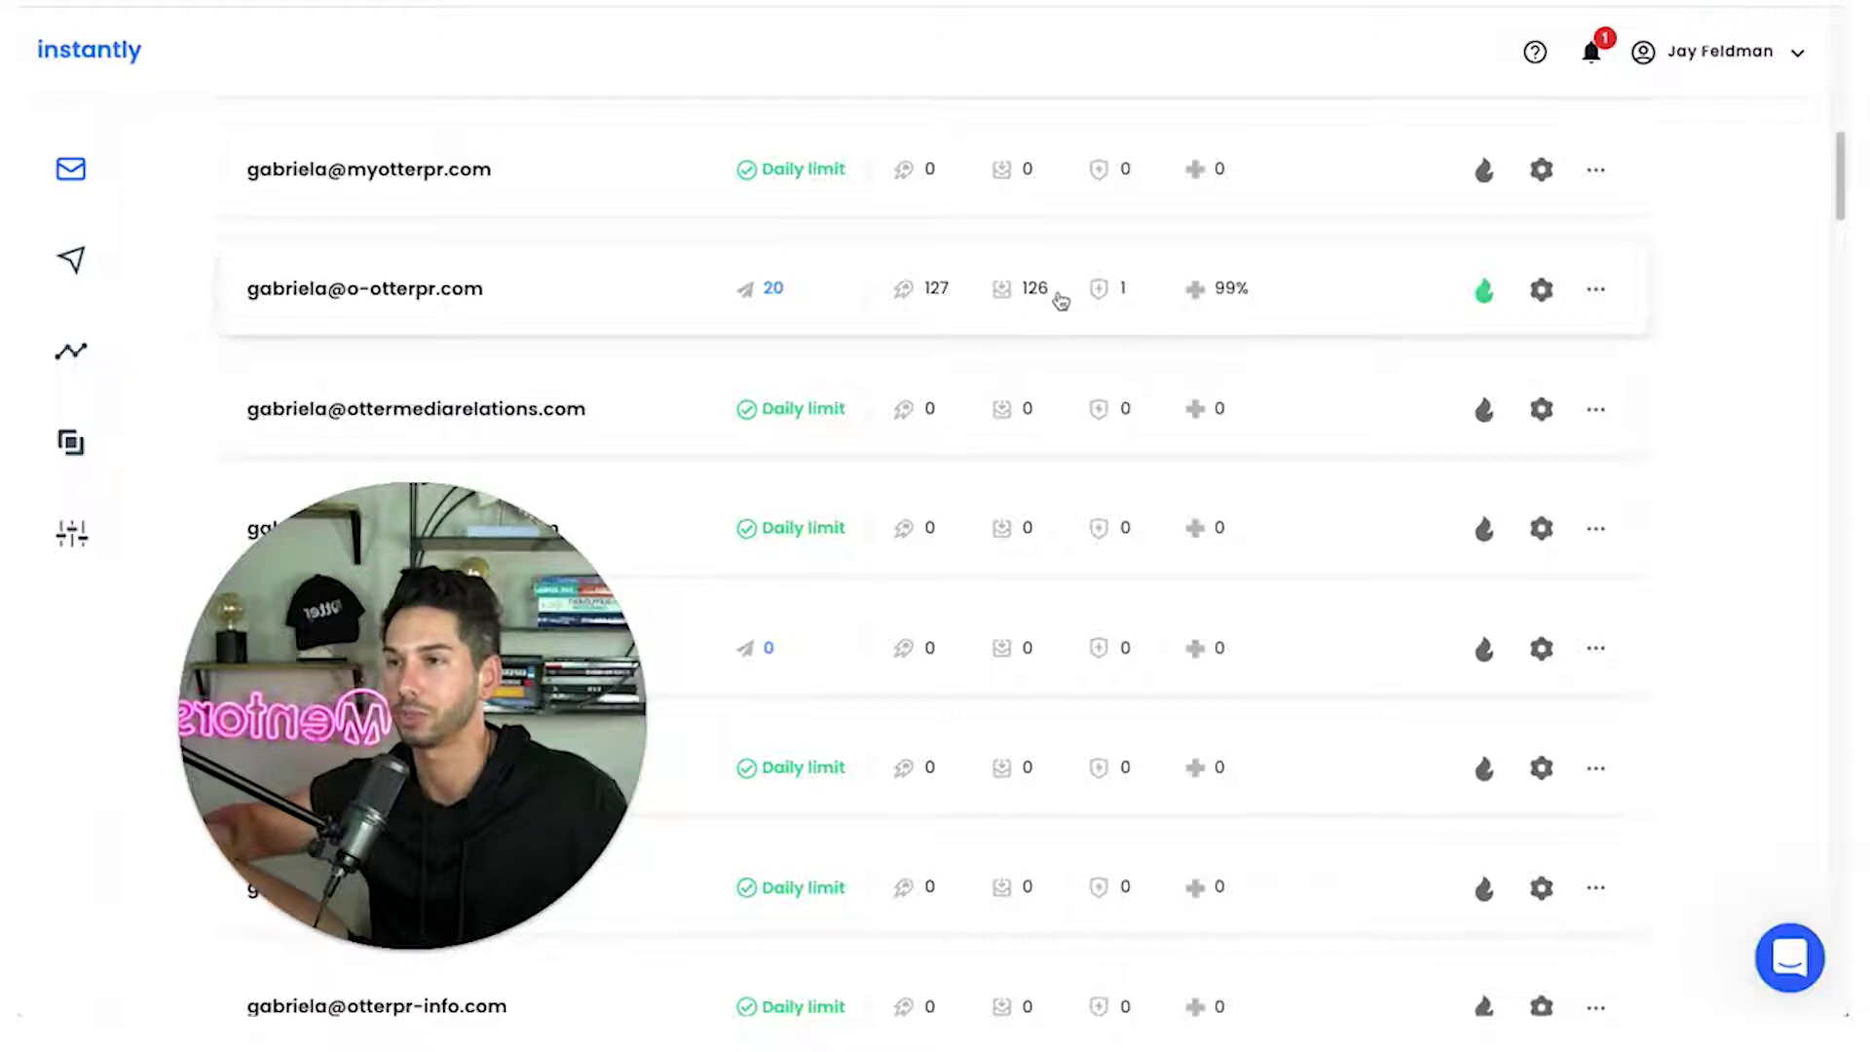
{"action": "mouse_move", "coordinate": [1107, 302]}
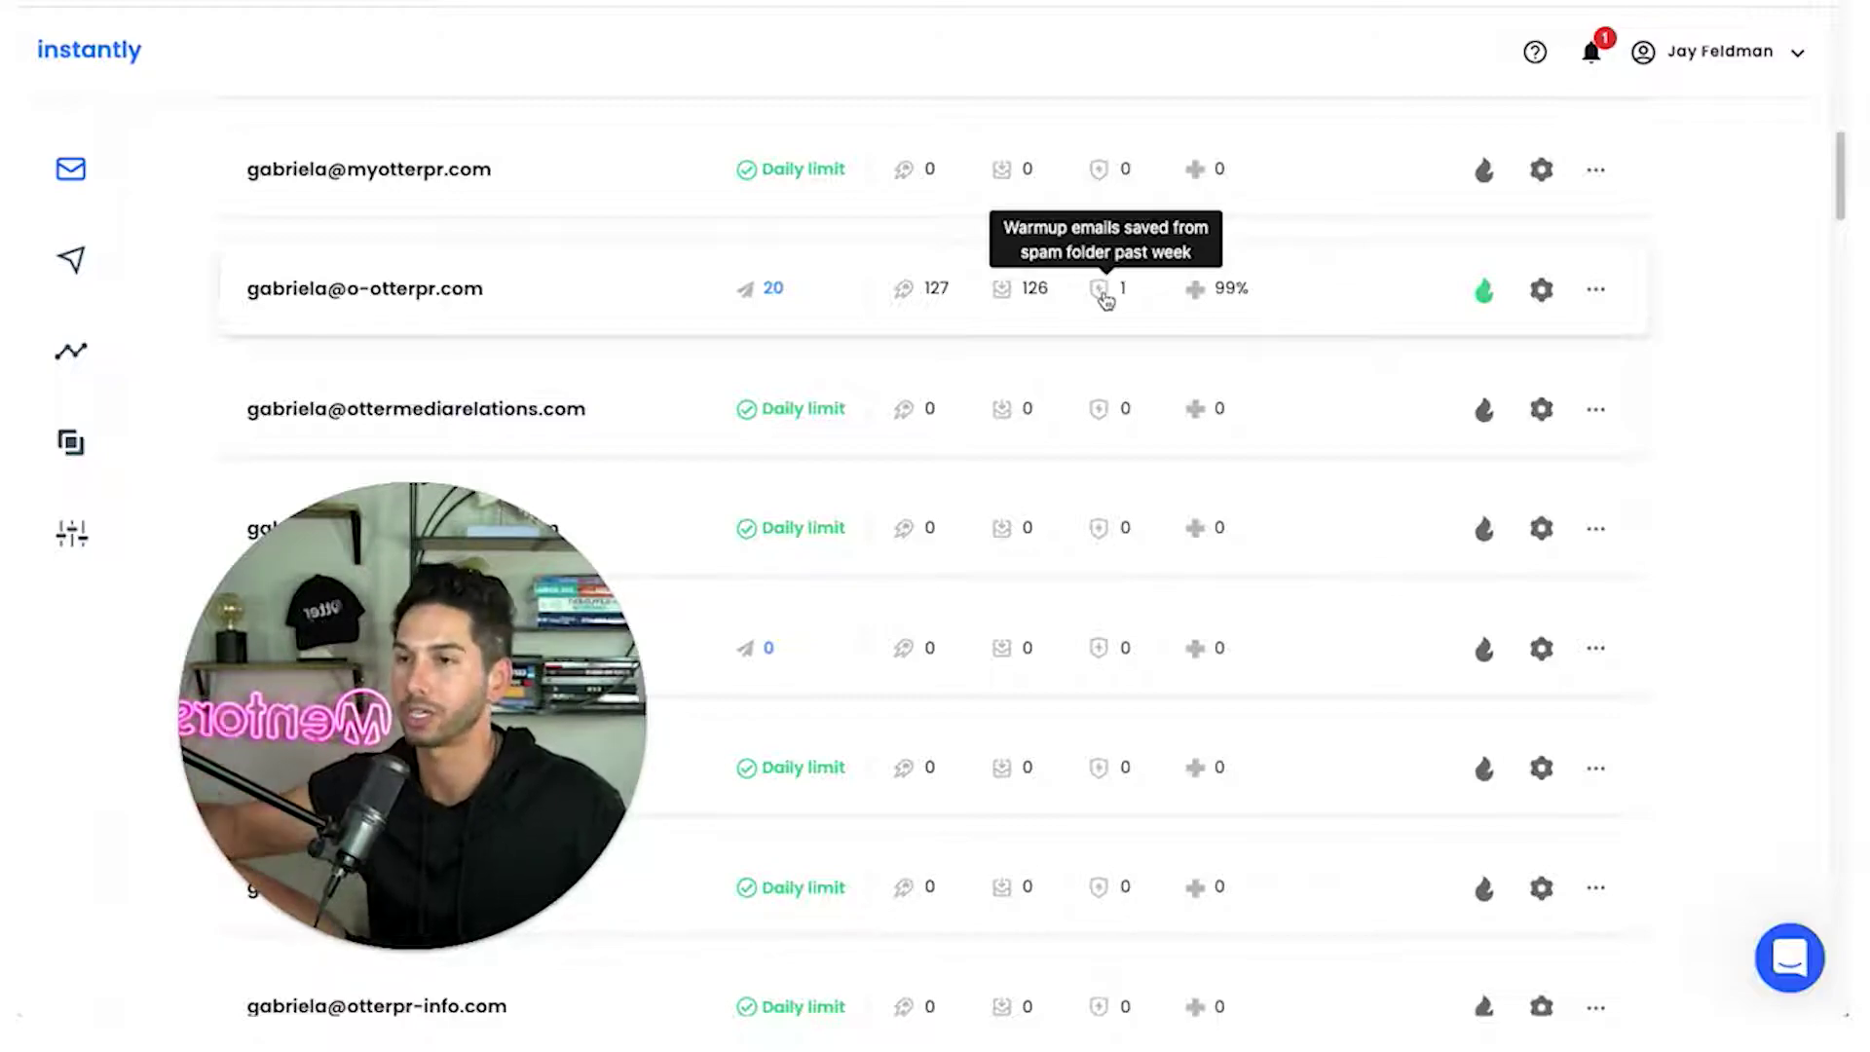
{"action": "mouse_move", "coordinate": [1226, 295]}
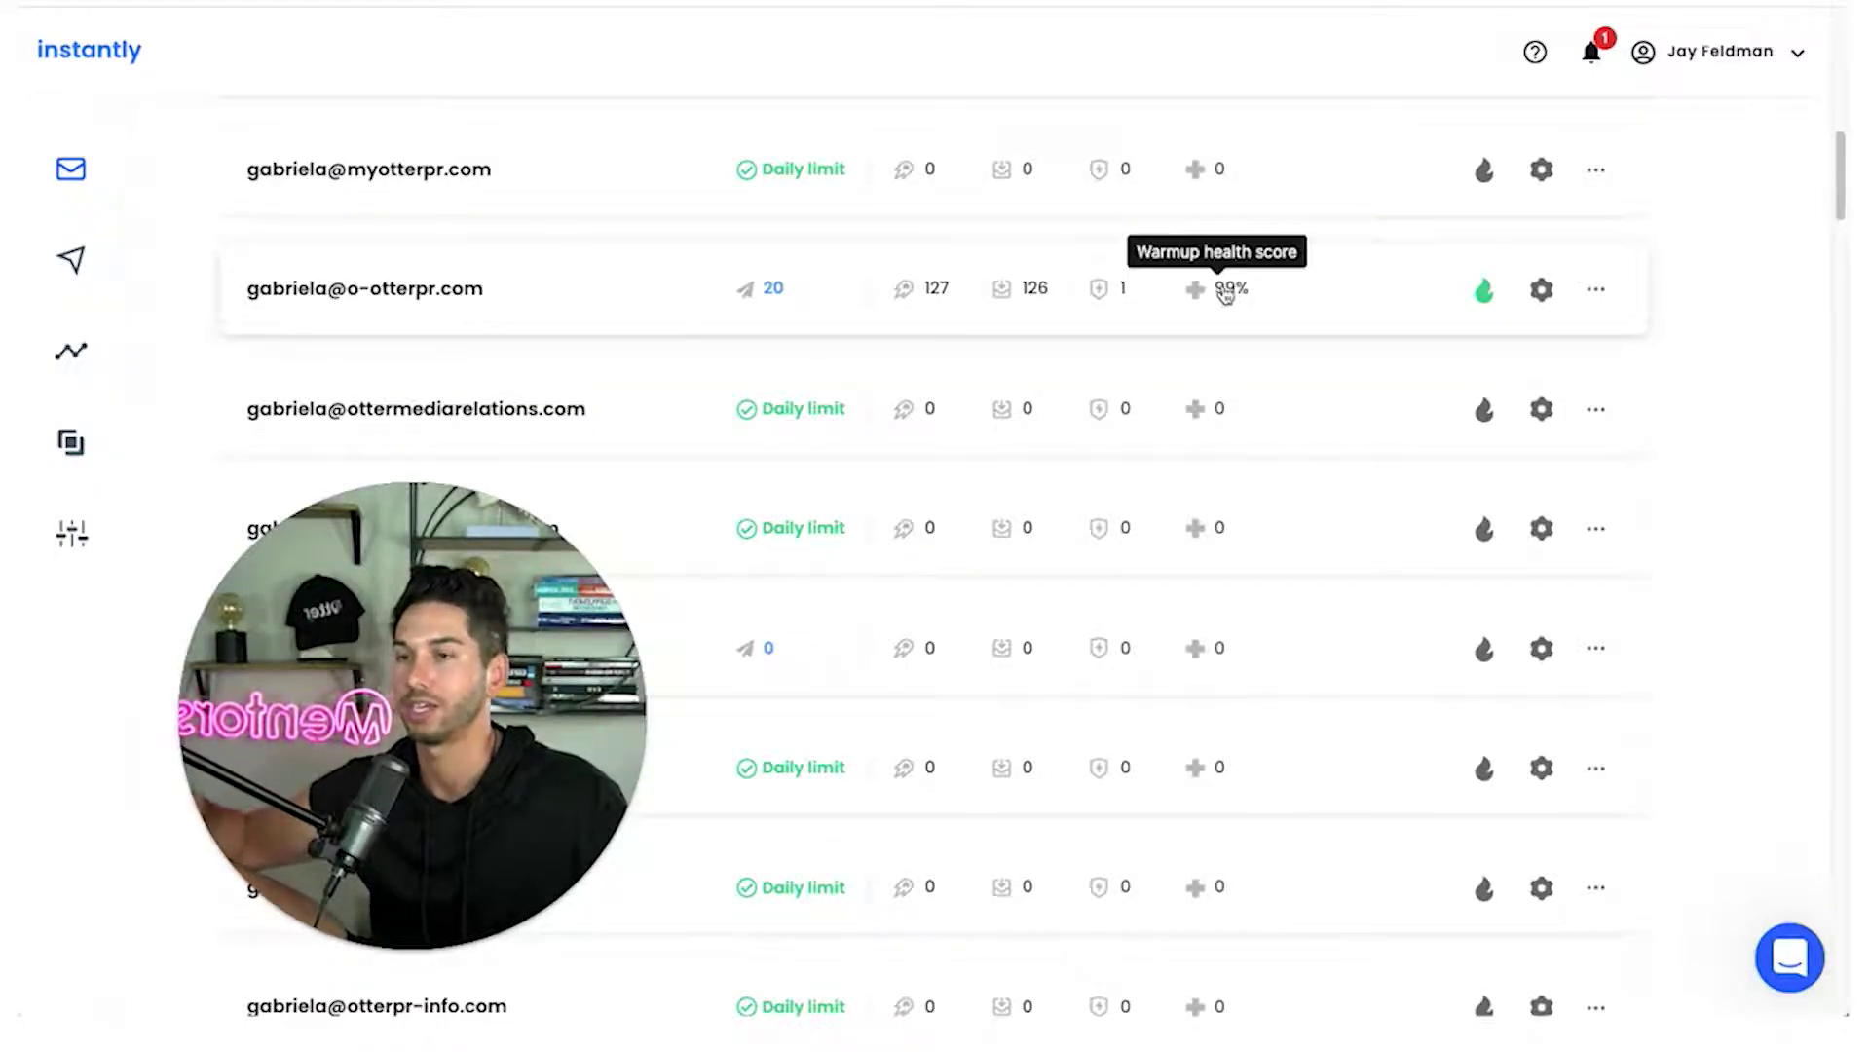
{"action": "scroll", "coordinate": [1223, 302], "scroll_direction": "down", "scroll_amount": 10}
{"action": "scroll", "coordinate": [1219, 308], "scroll_direction": "down", "scroll_amount": 15}
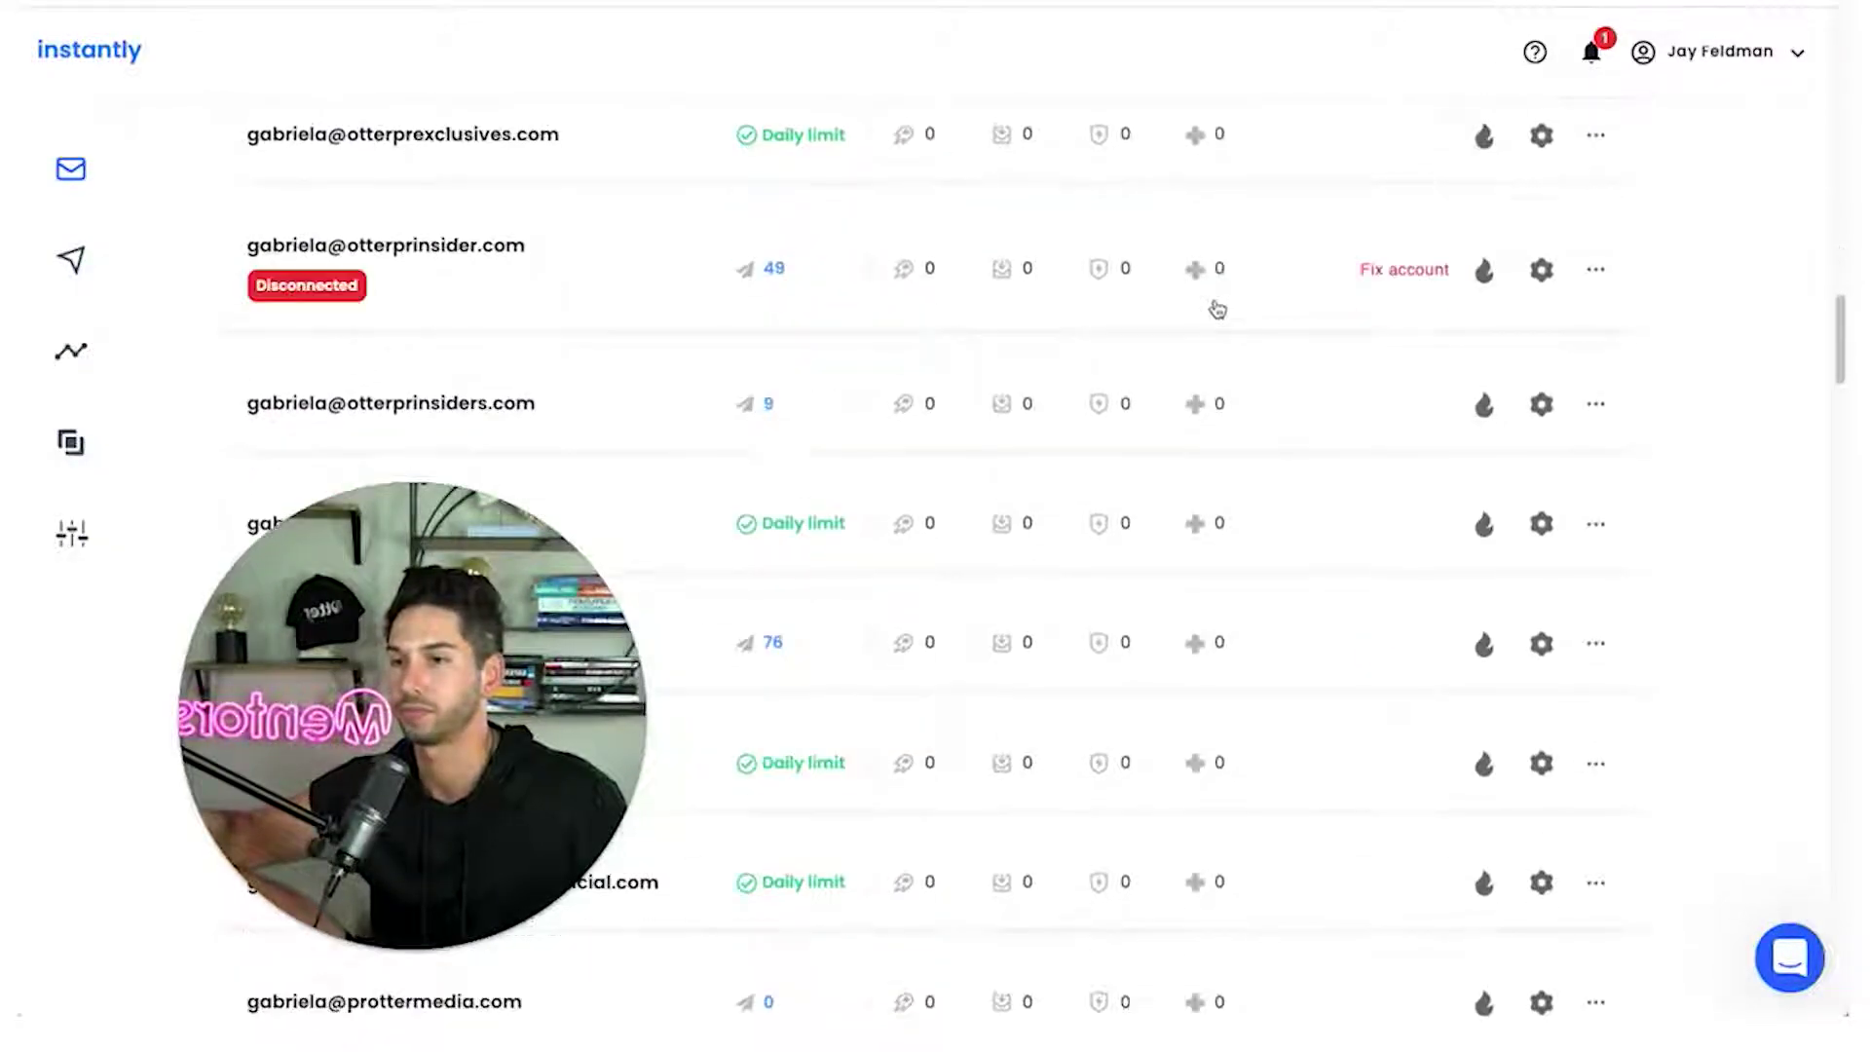
{"action": "scroll", "coordinate": [1217, 309], "scroll_direction": "down", "scroll_amount": 7}
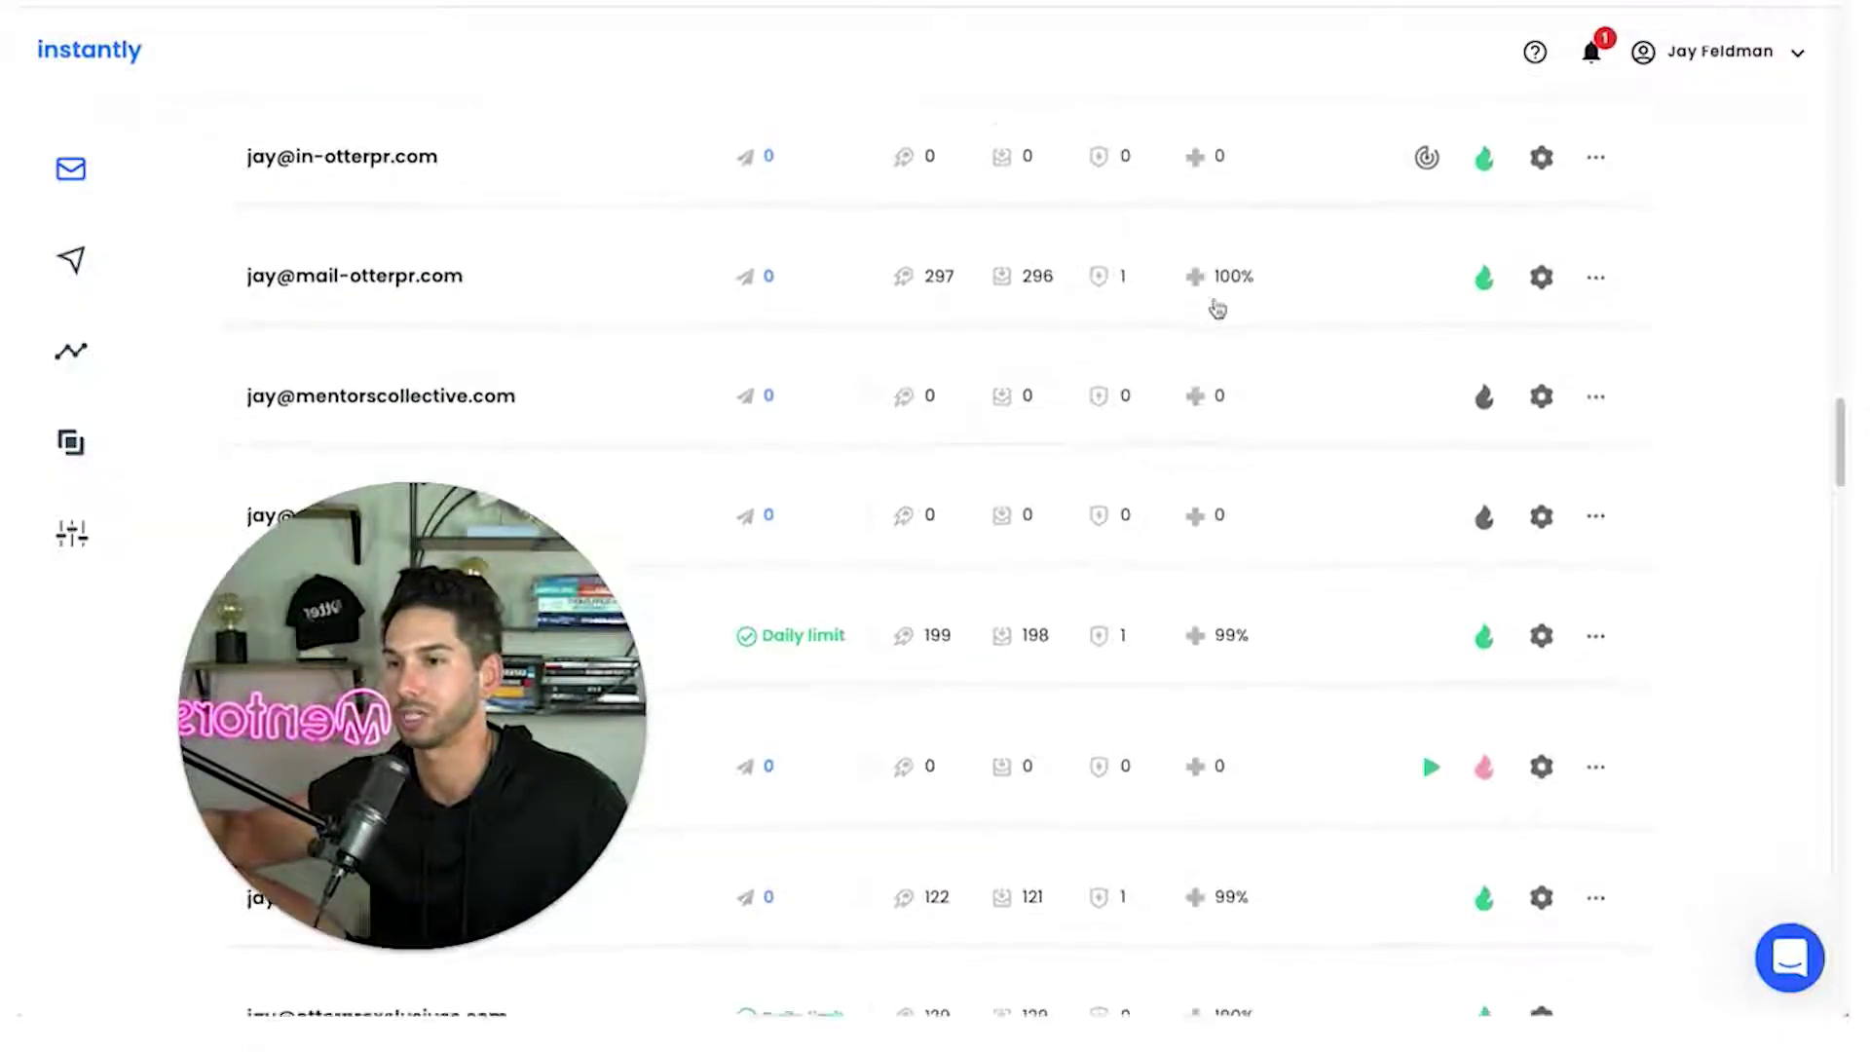
{"action": "scroll", "coordinate": [1218, 309], "scroll_direction": "down", "scroll_amount": 8}
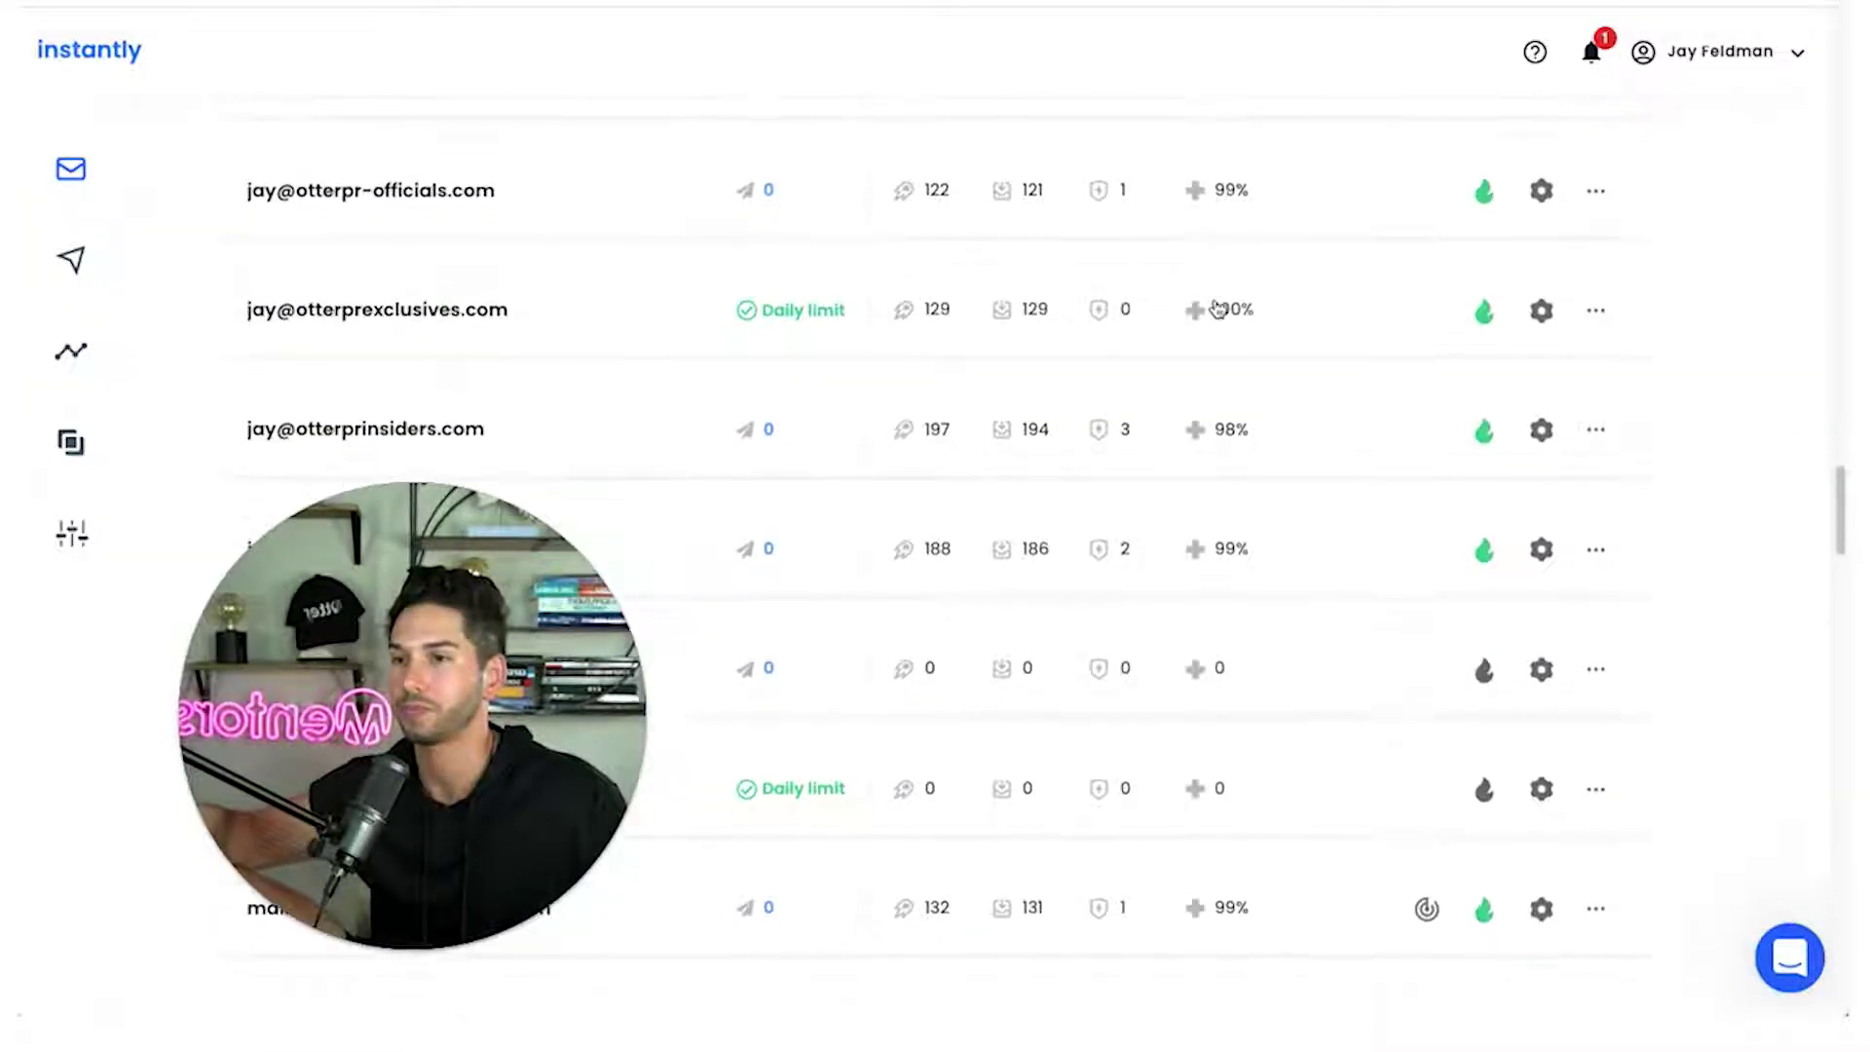
{"action": "scroll", "coordinate": [1213, 311], "scroll_direction": "down", "scroll_amount": 12}
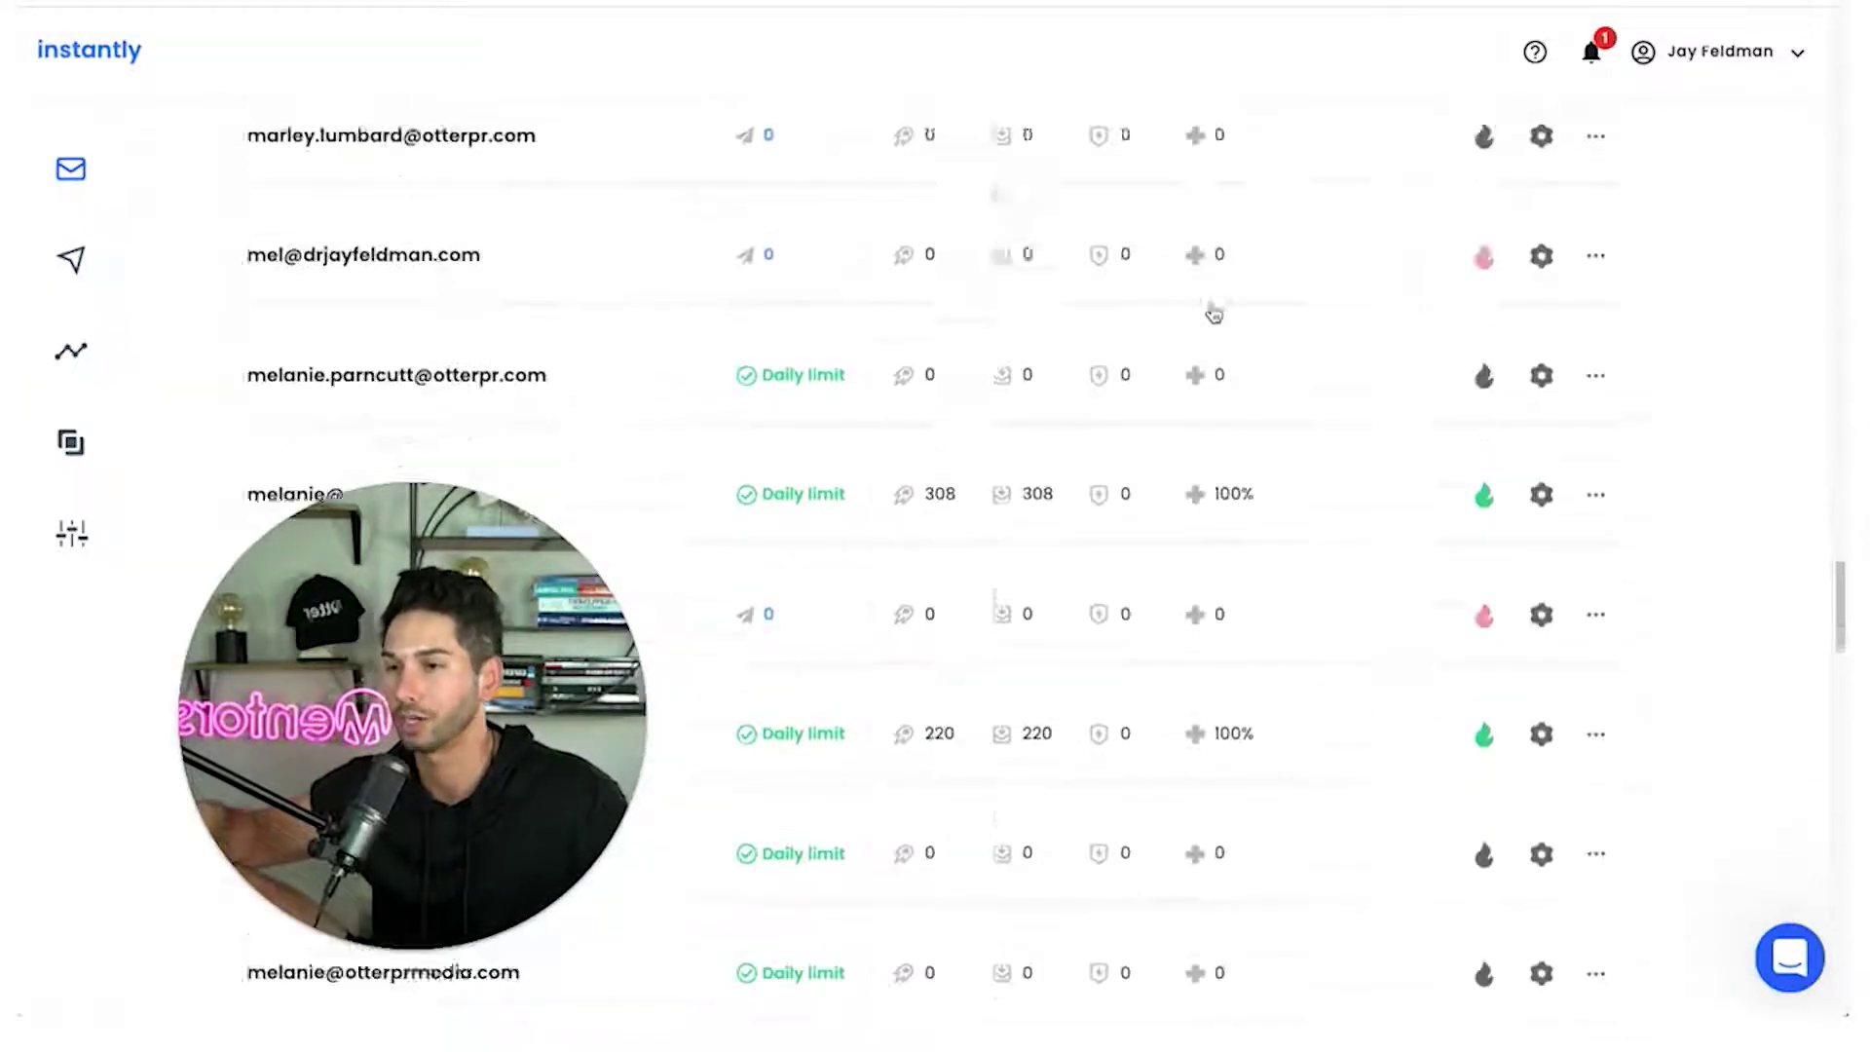
{"action": "scroll", "coordinate": [1211, 319], "scroll_direction": "down", "scroll_amount": 12}
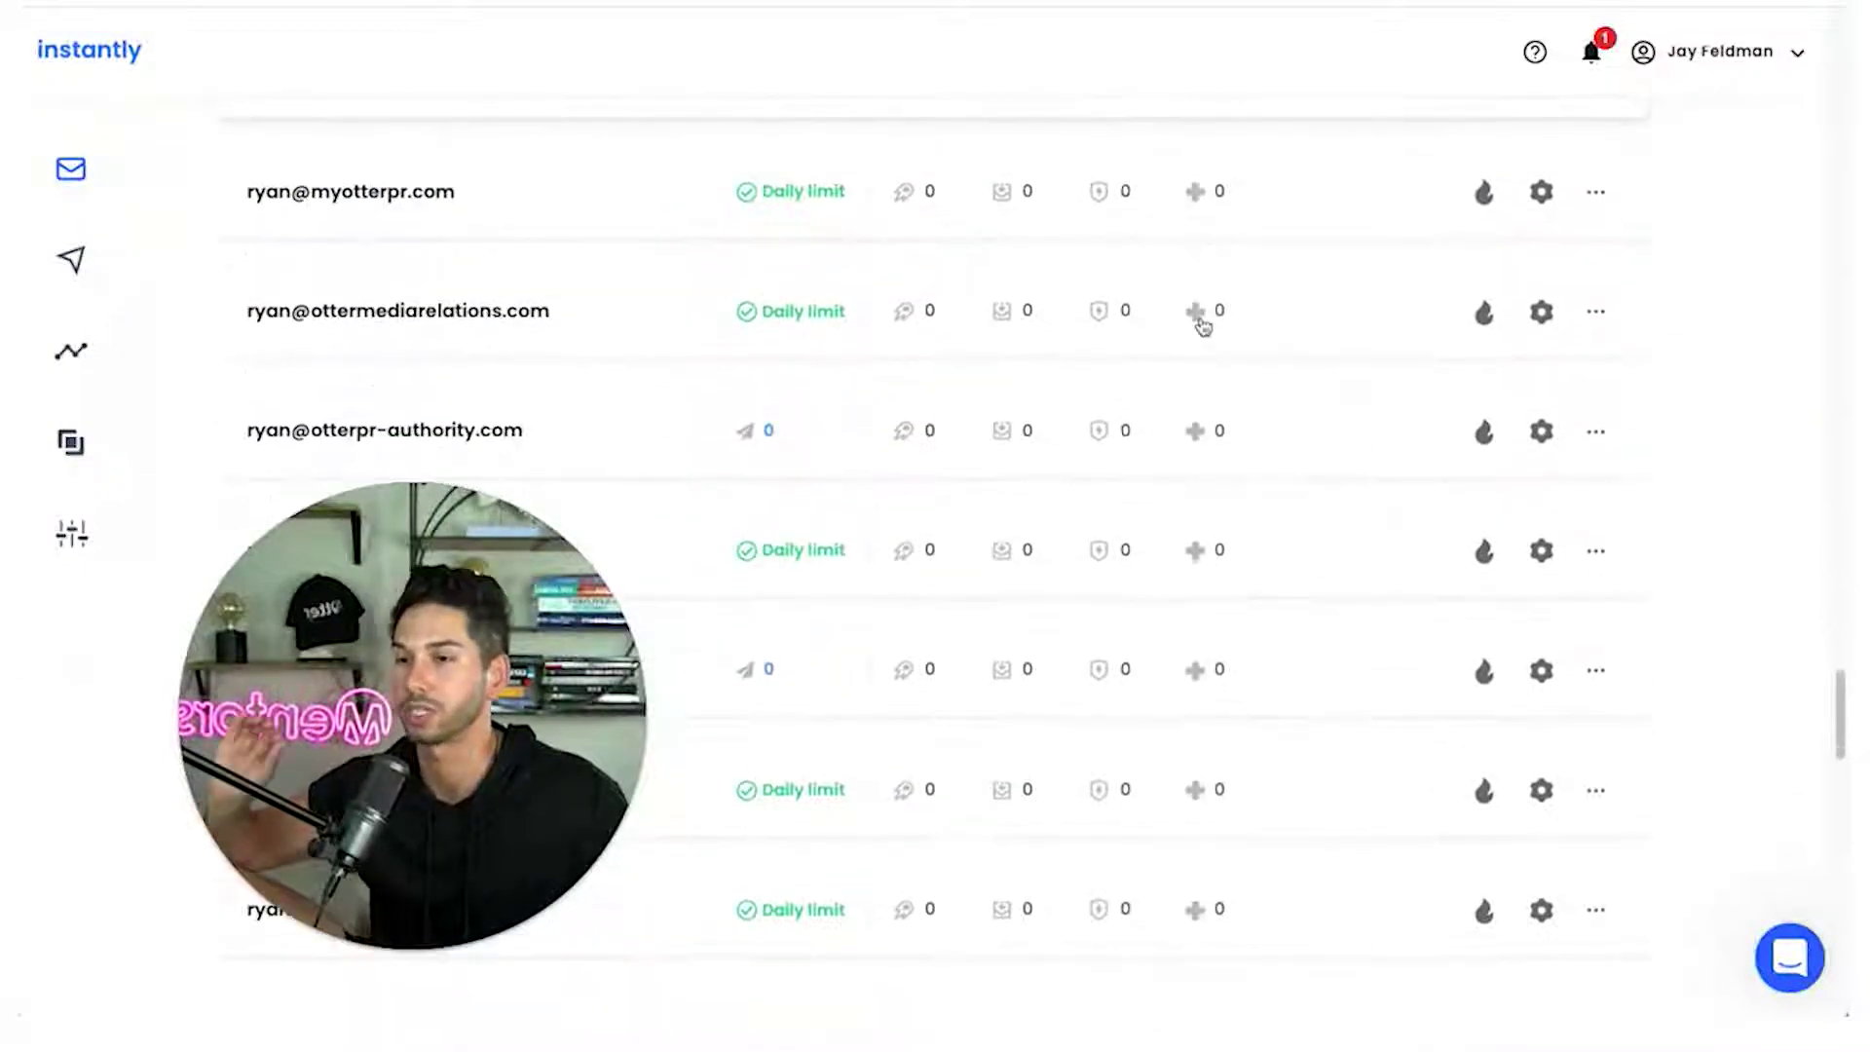
{"action": "scroll", "coordinate": [1204, 325], "scroll_direction": "down", "scroll_amount": 10}
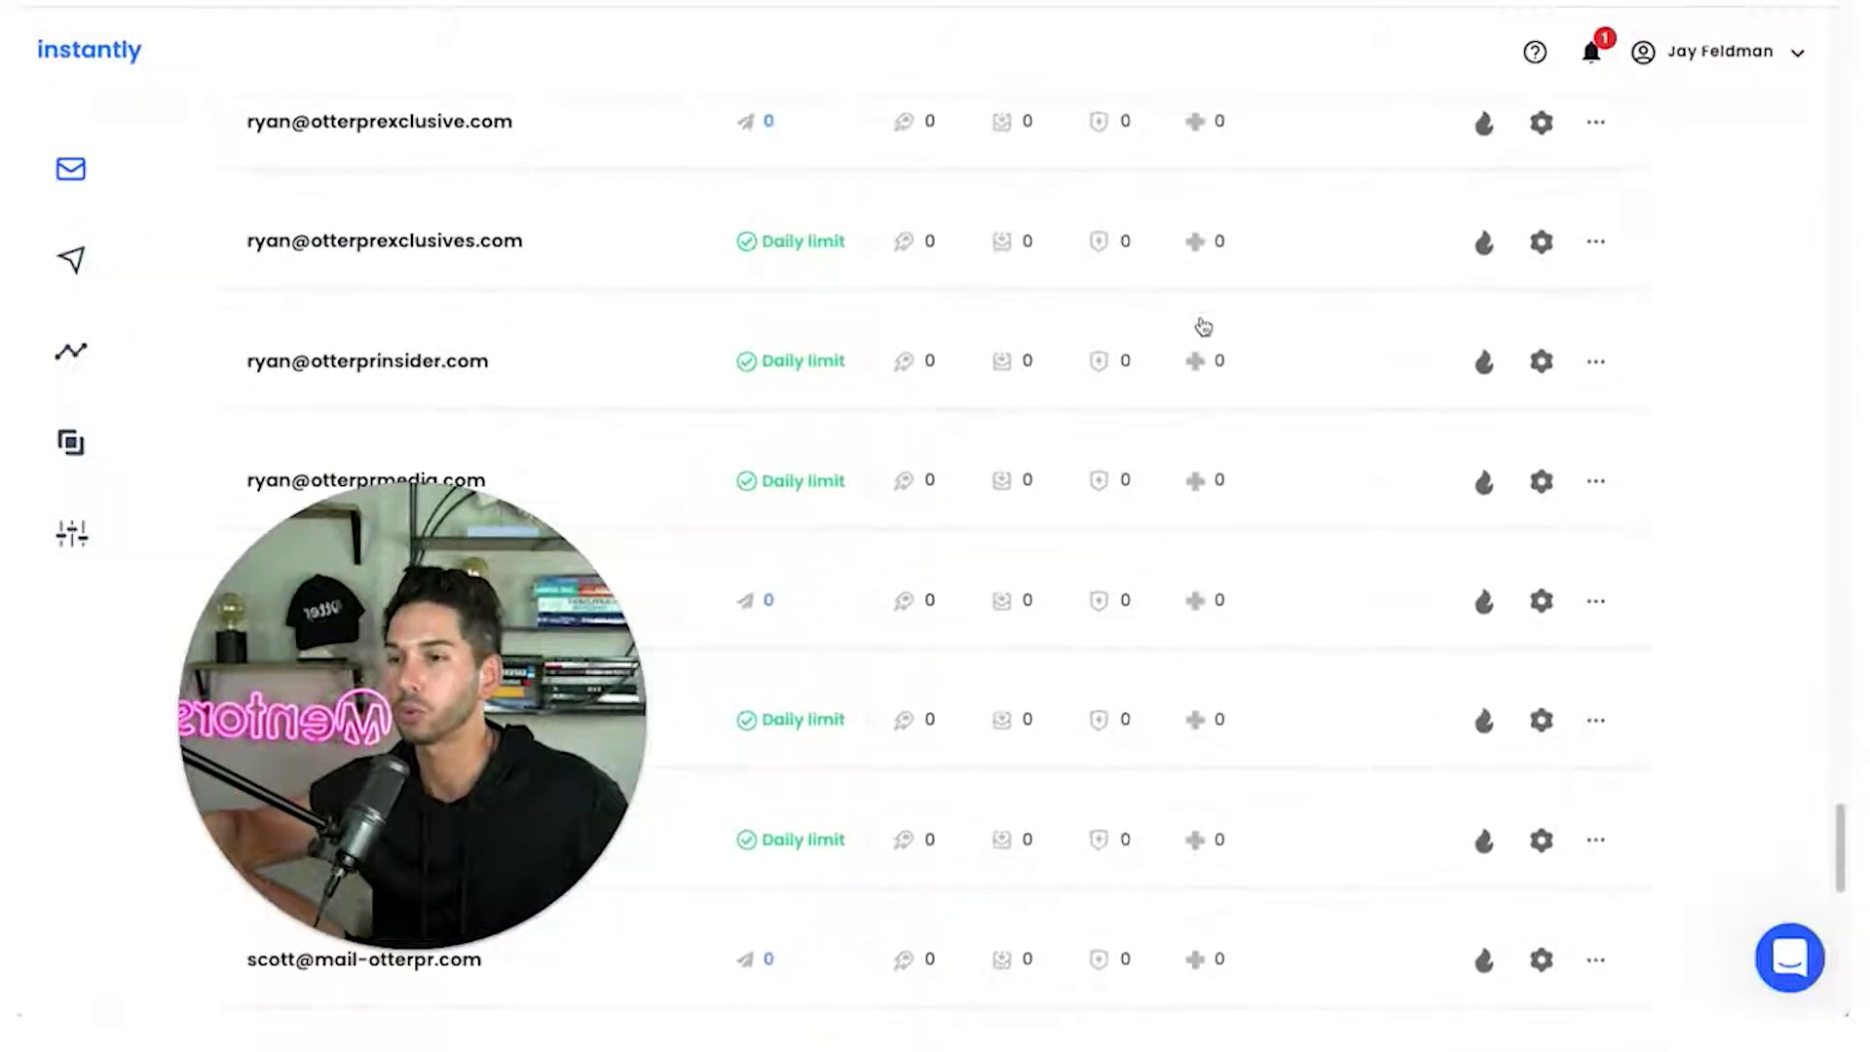
{"action": "scroll", "coordinate": [1204, 326], "scroll_direction": "down", "scroll_amount": 3}
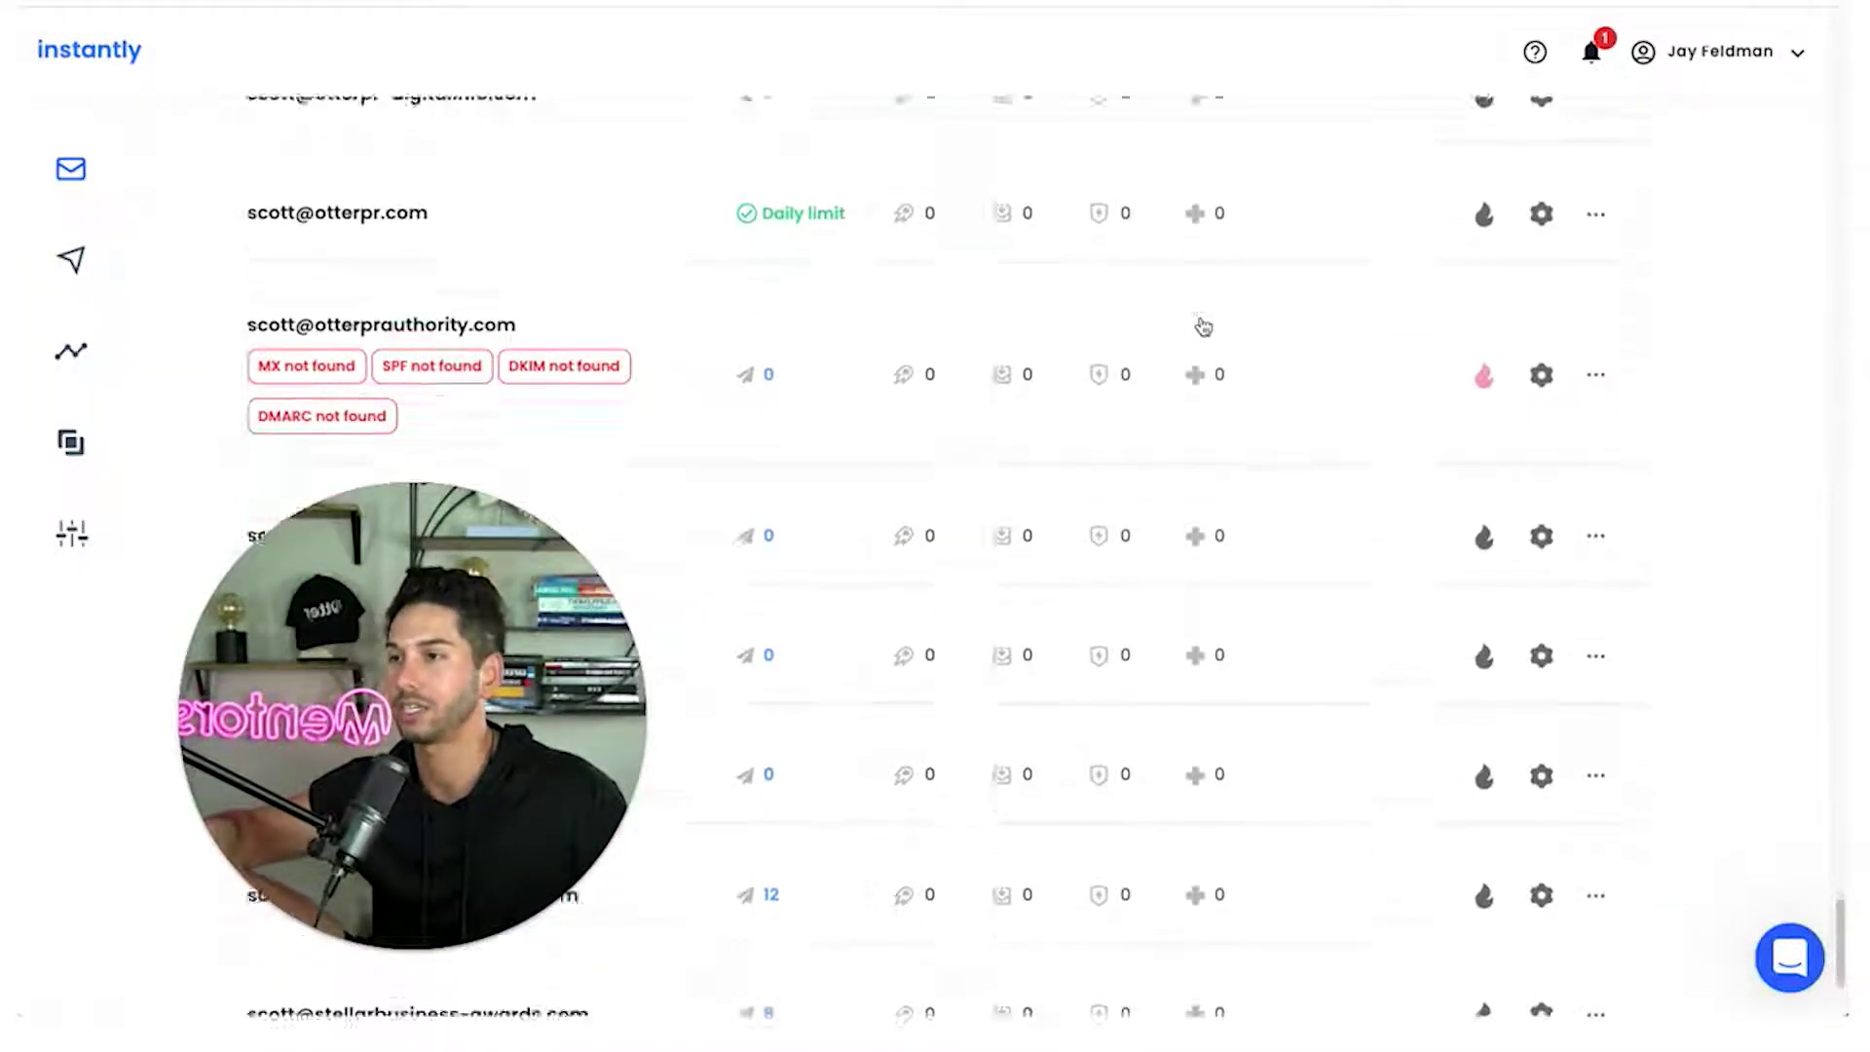
{"action": "scroll", "coordinate": [542, 284], "scroll_direction": "down", "scroll_amount": 1}
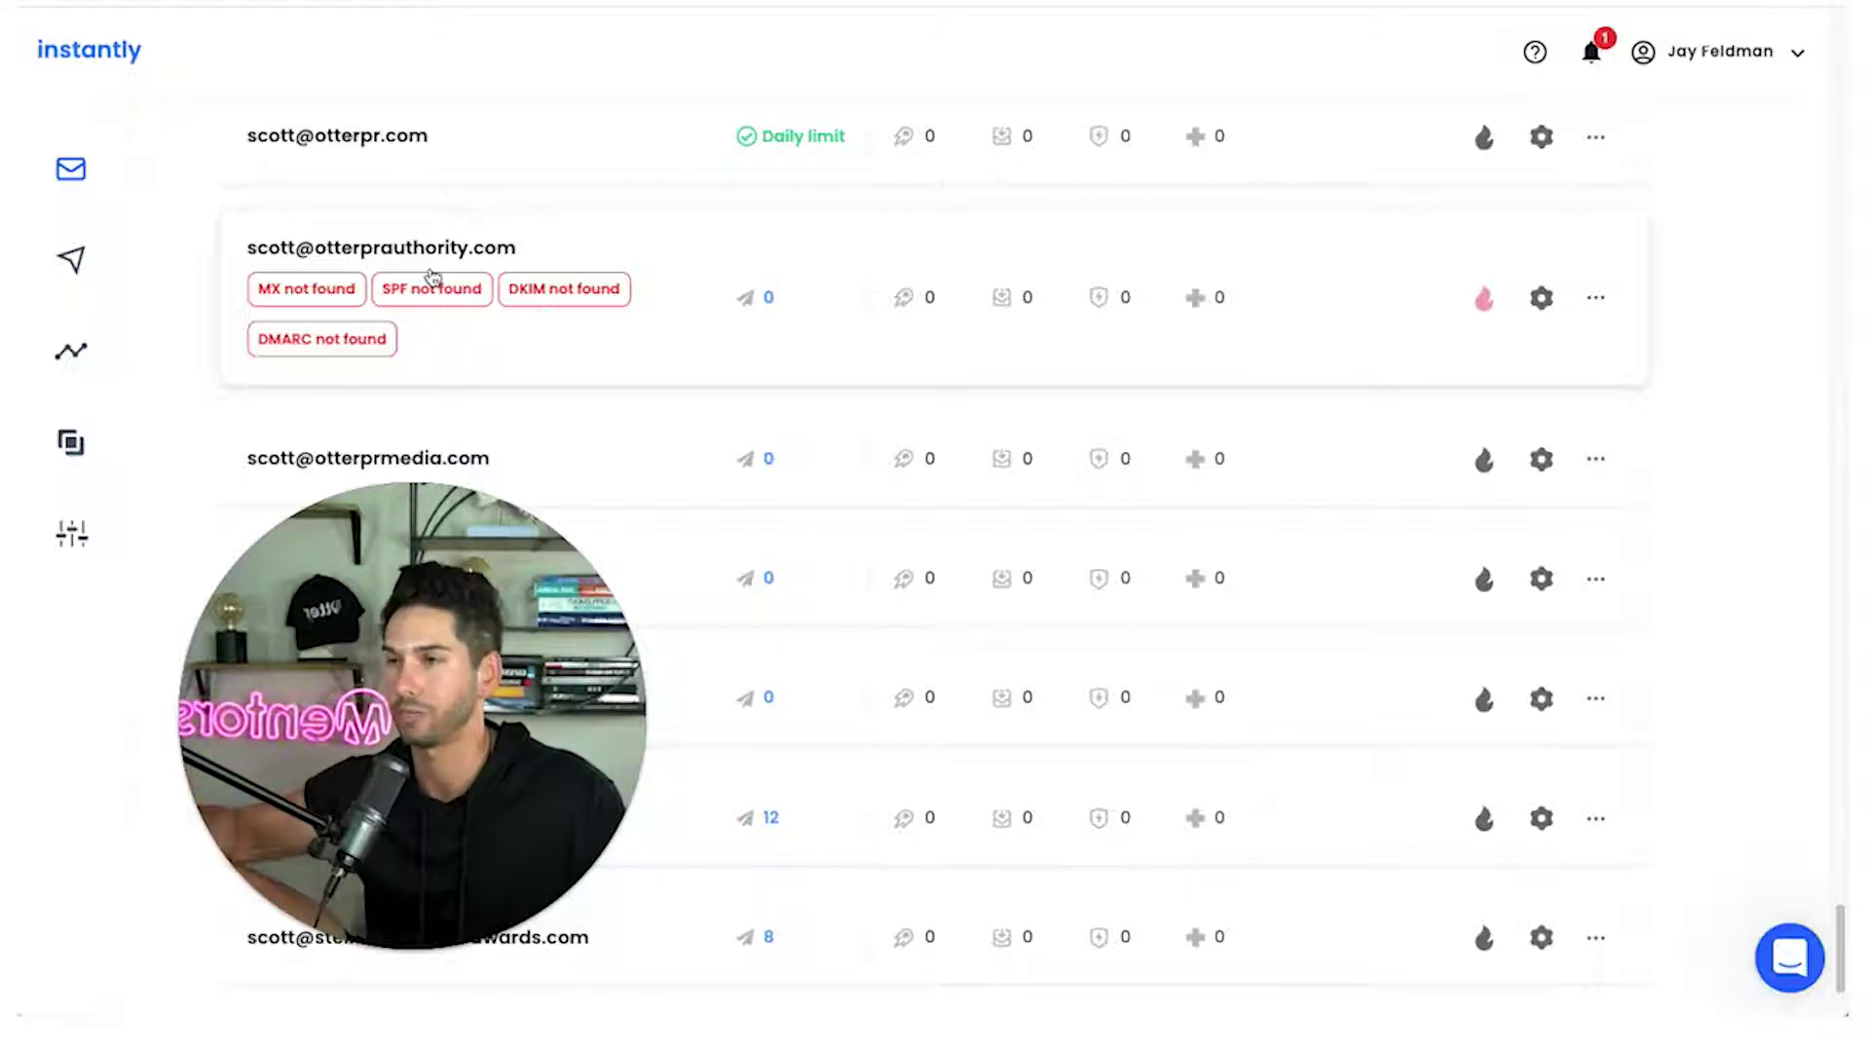
{"action": "scroll", "coordinate": [432, 277], "scroll_direction": "up", "scroll_amount": 20}
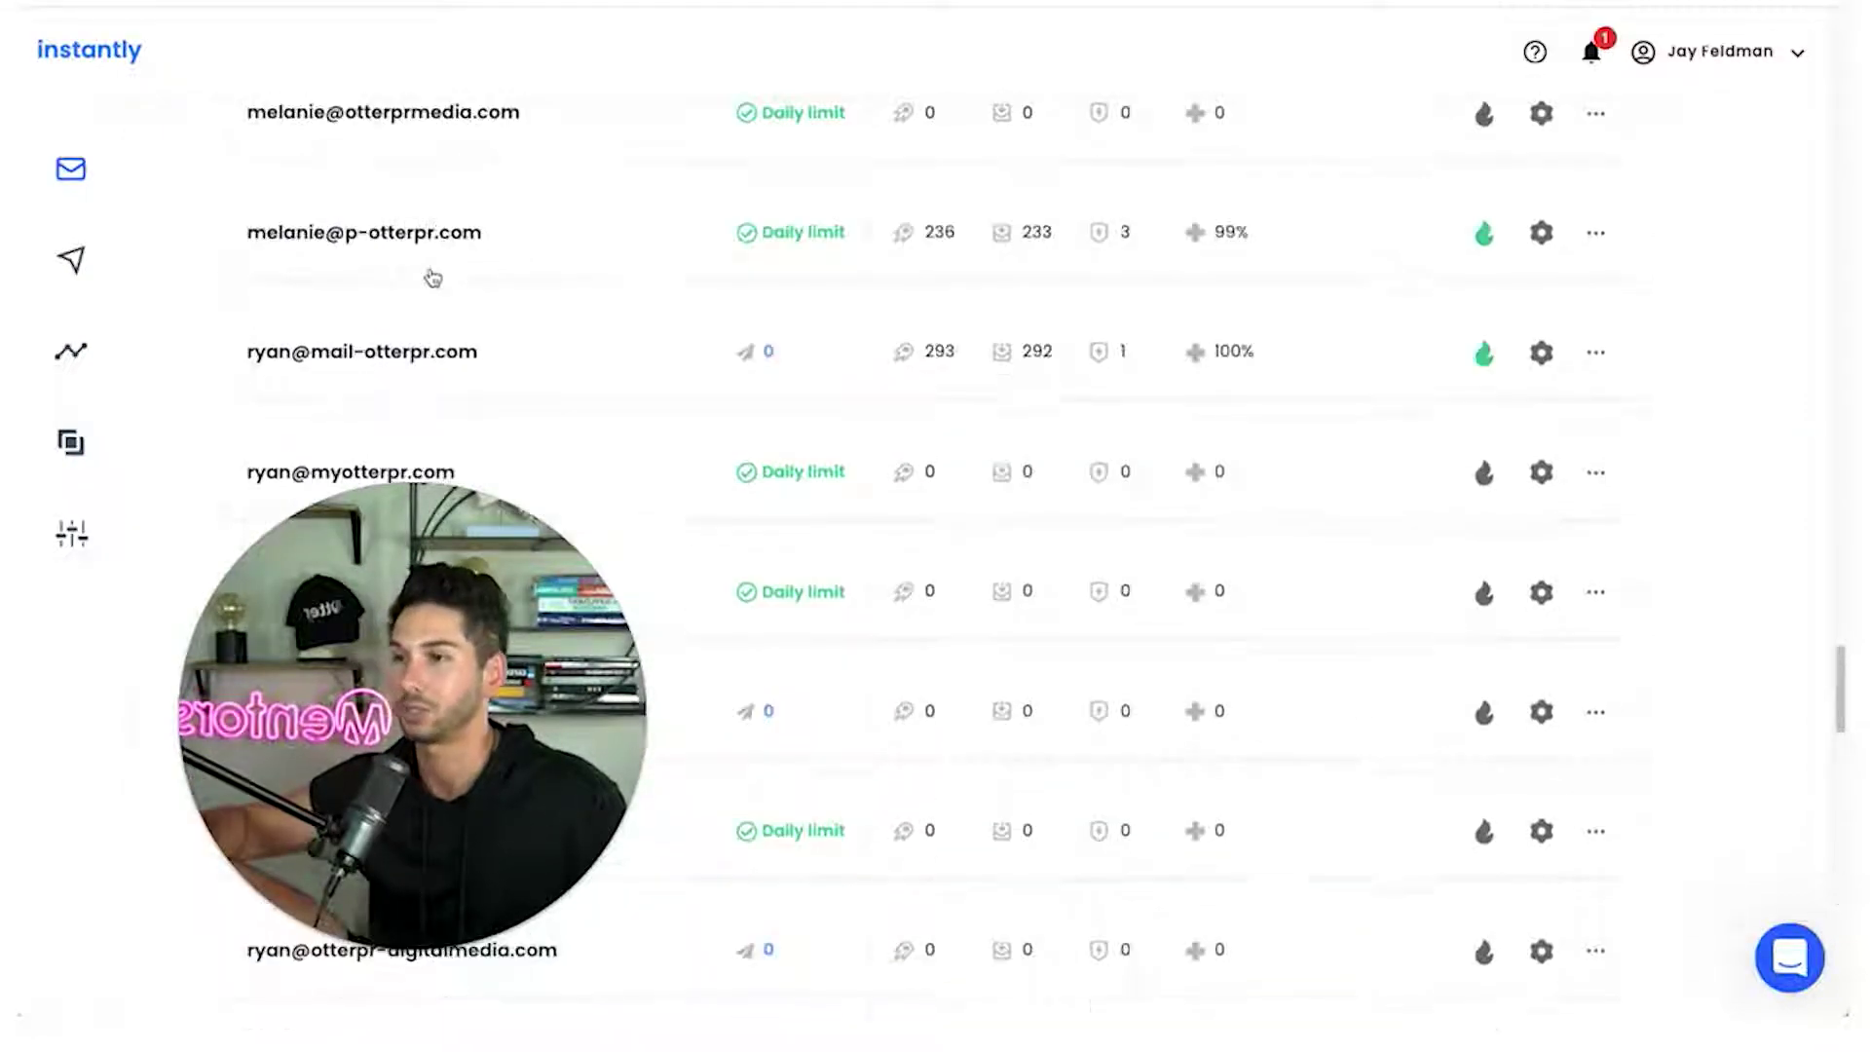
{"action": "scroll", "coordinate": [433, 279], "scroll_direction": "up", "scroll_amount": 10}
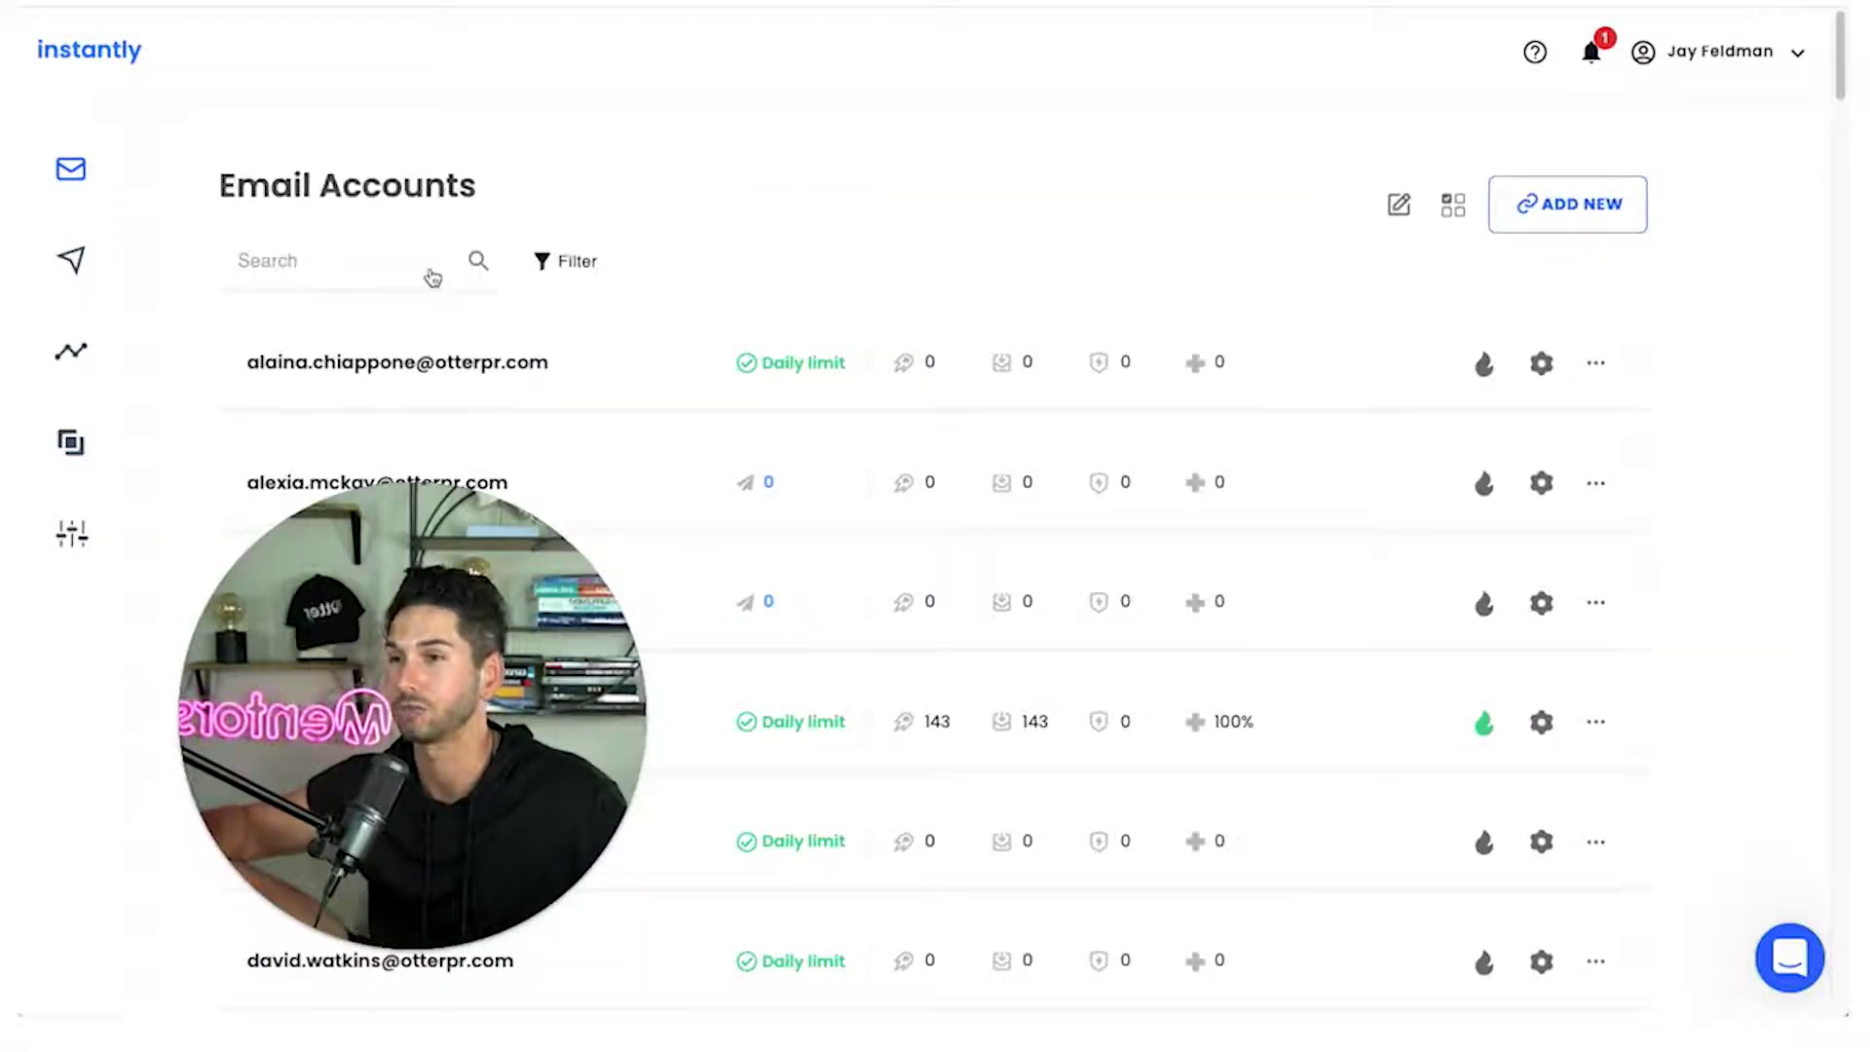